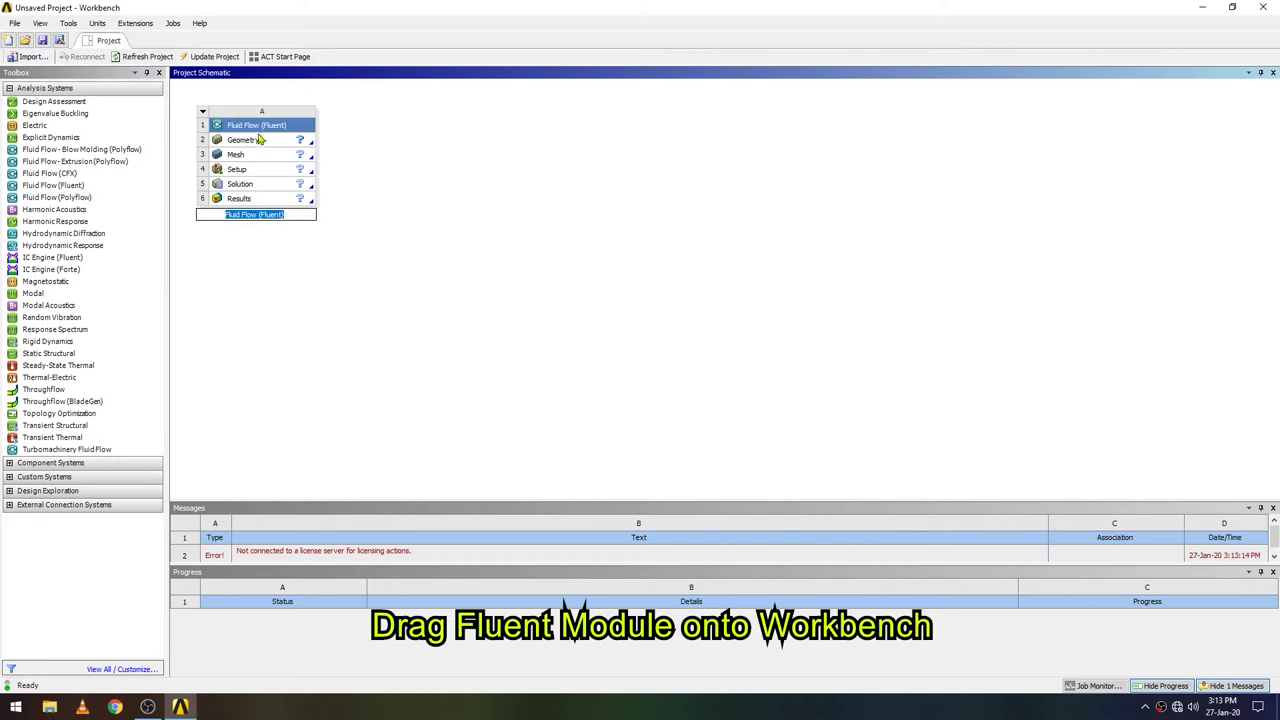
Set the Analysis Type of the Fluid Flow (Fluent) system's Geometry cell to 2D in its properties
right_click(204, 115)
right_click(228, 123)
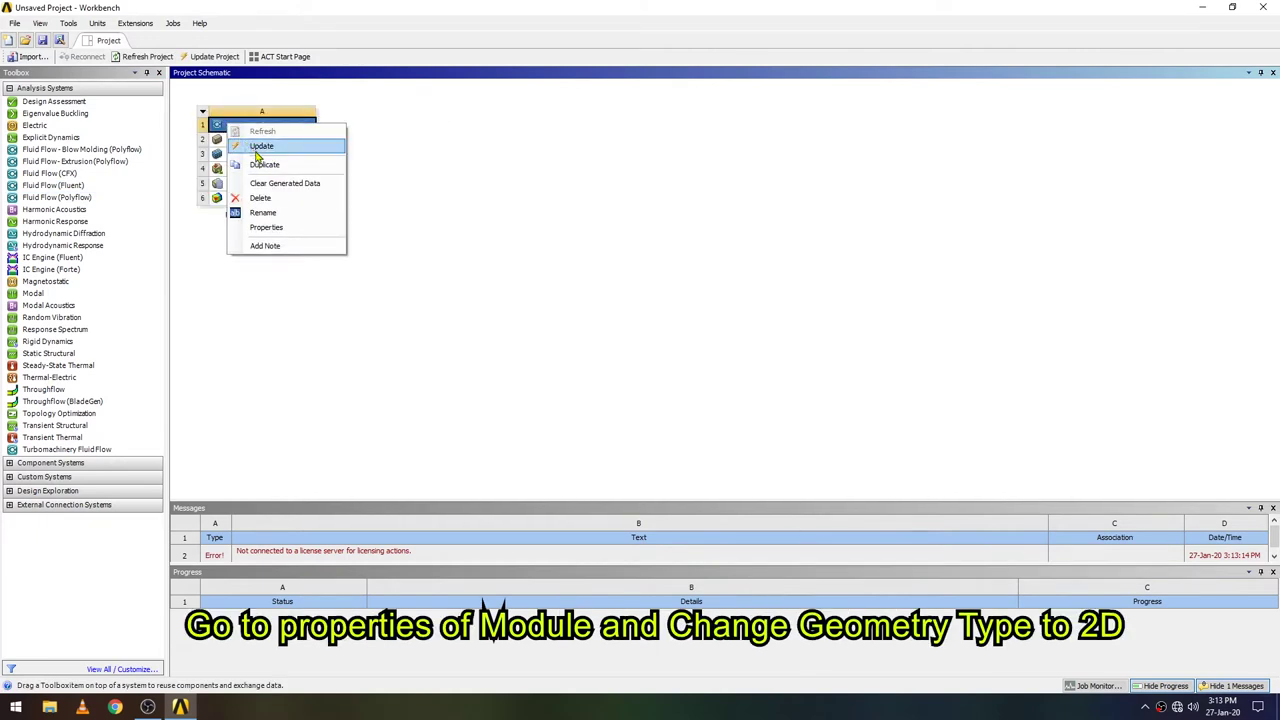
left_click(266, 227)
left_click(243, 140)
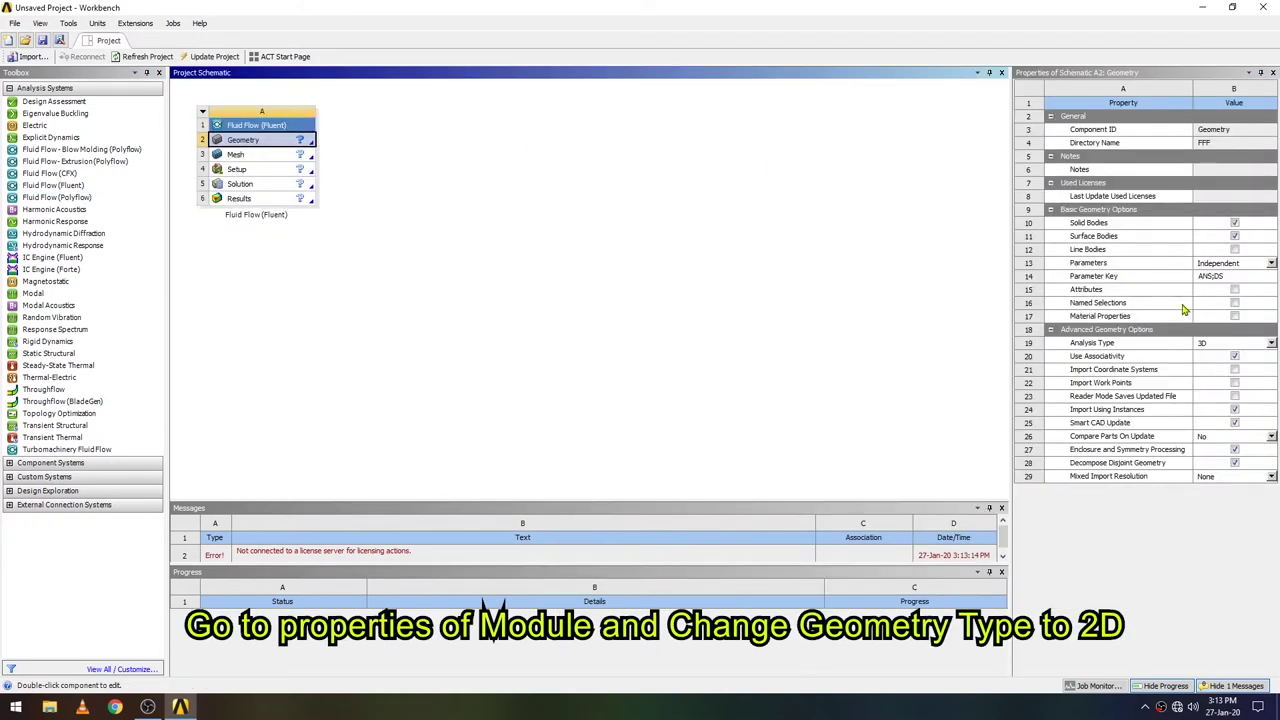
left_click(1272, 343)
left_click(1224, 367)
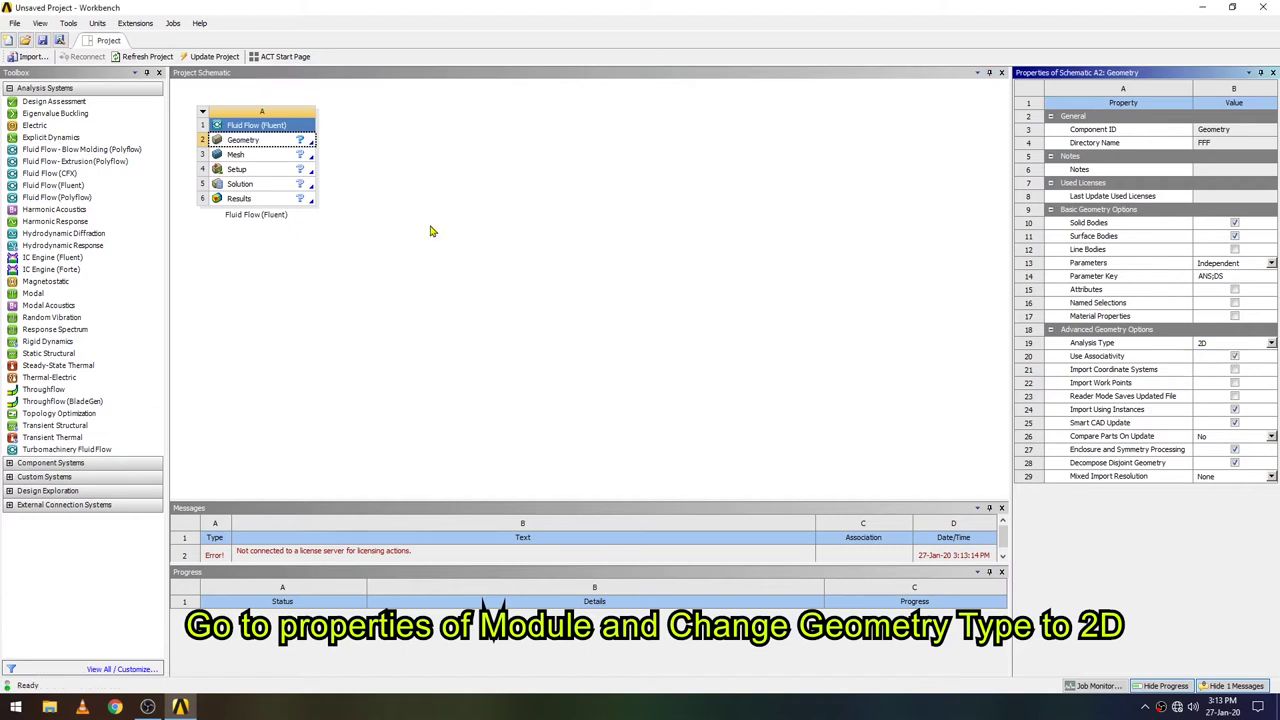
left_click(1272, 73)
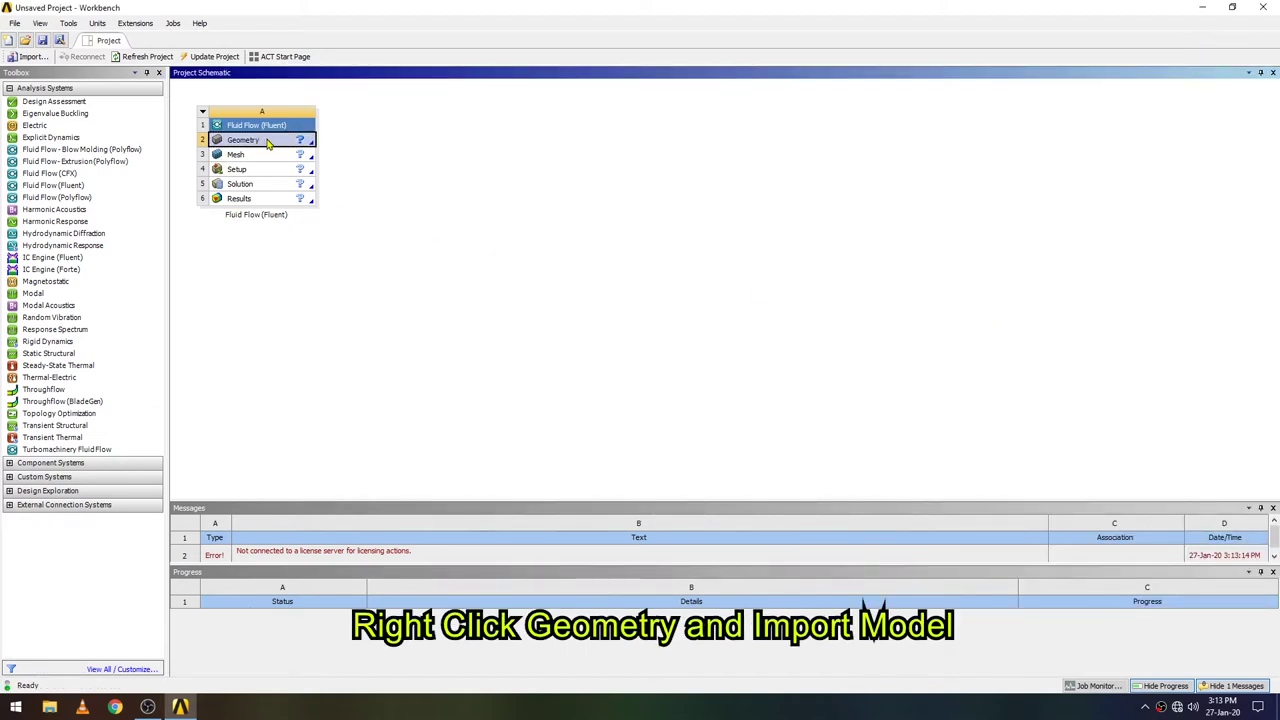
Import the geometry file Bullet.igs from the Desktop into the Geometry cell
right_click(262, 143)
mouse_move(350, 175)
left_click(445, 177)
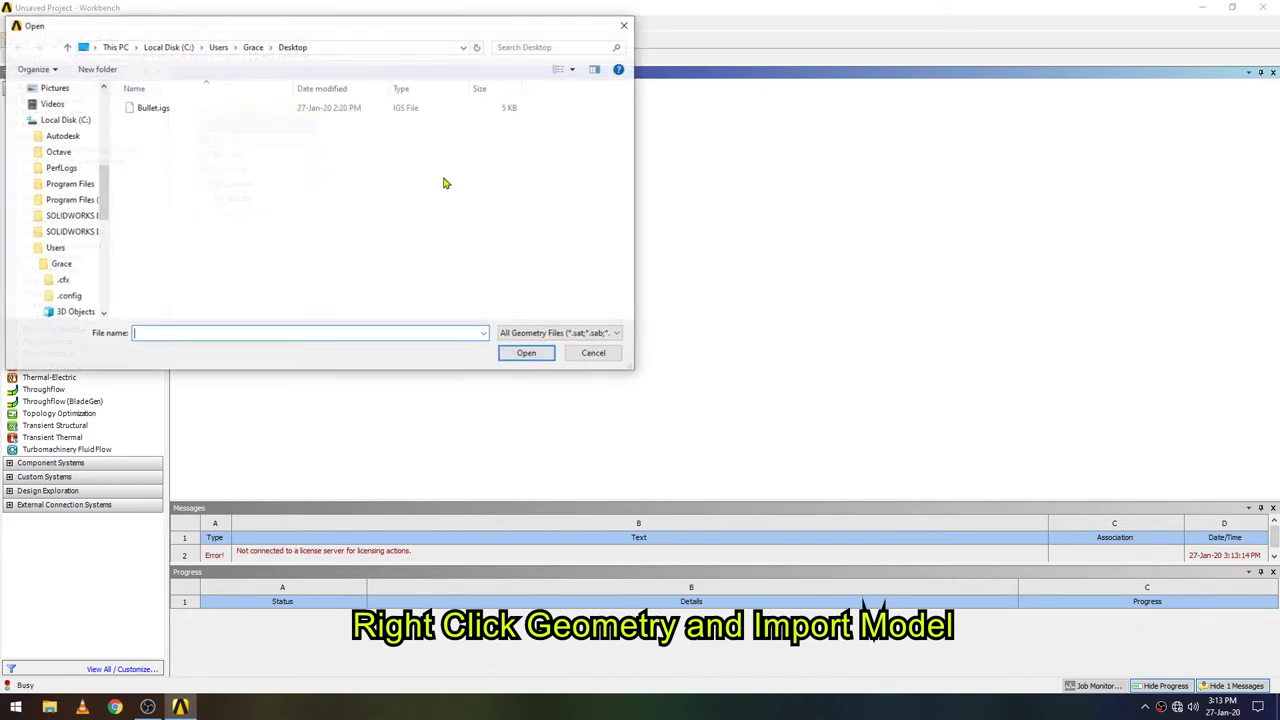
double_click(210, 108)
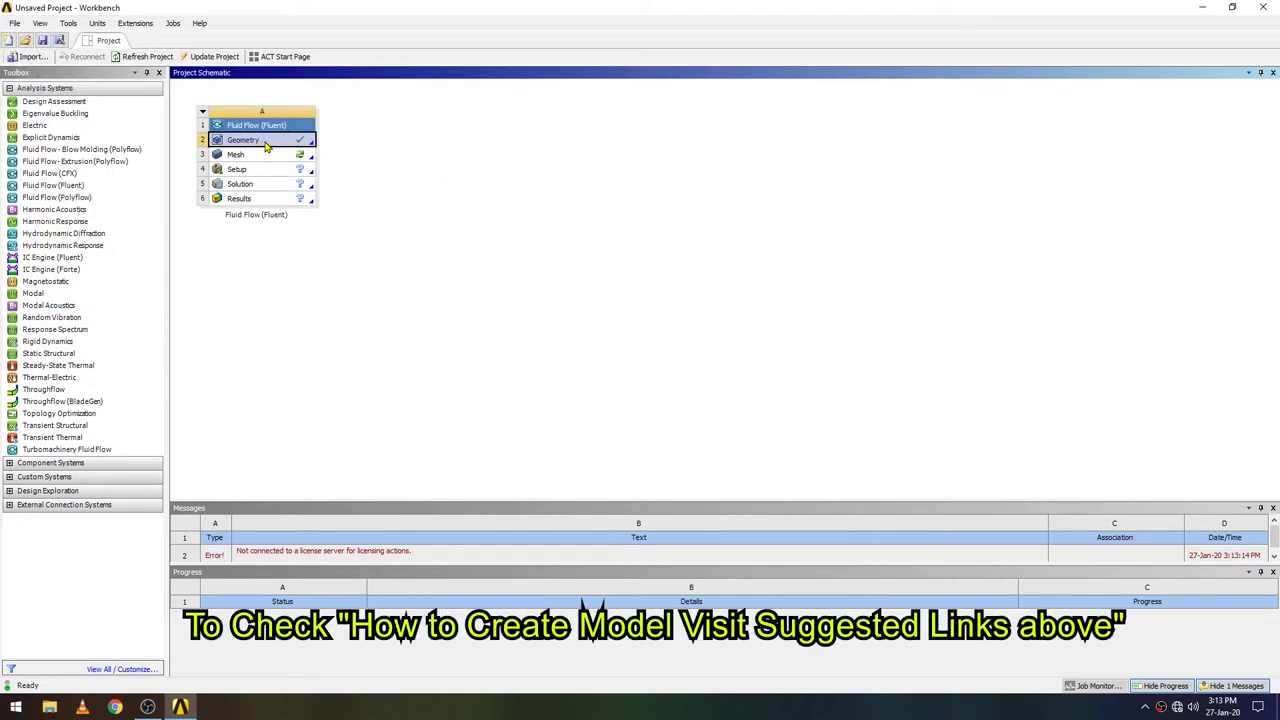
Edit the geometry in DesignModeler, generate the imported bullet model and view it normal to the XY plane
right_click(262, 147)
mouse_move(318, 180)
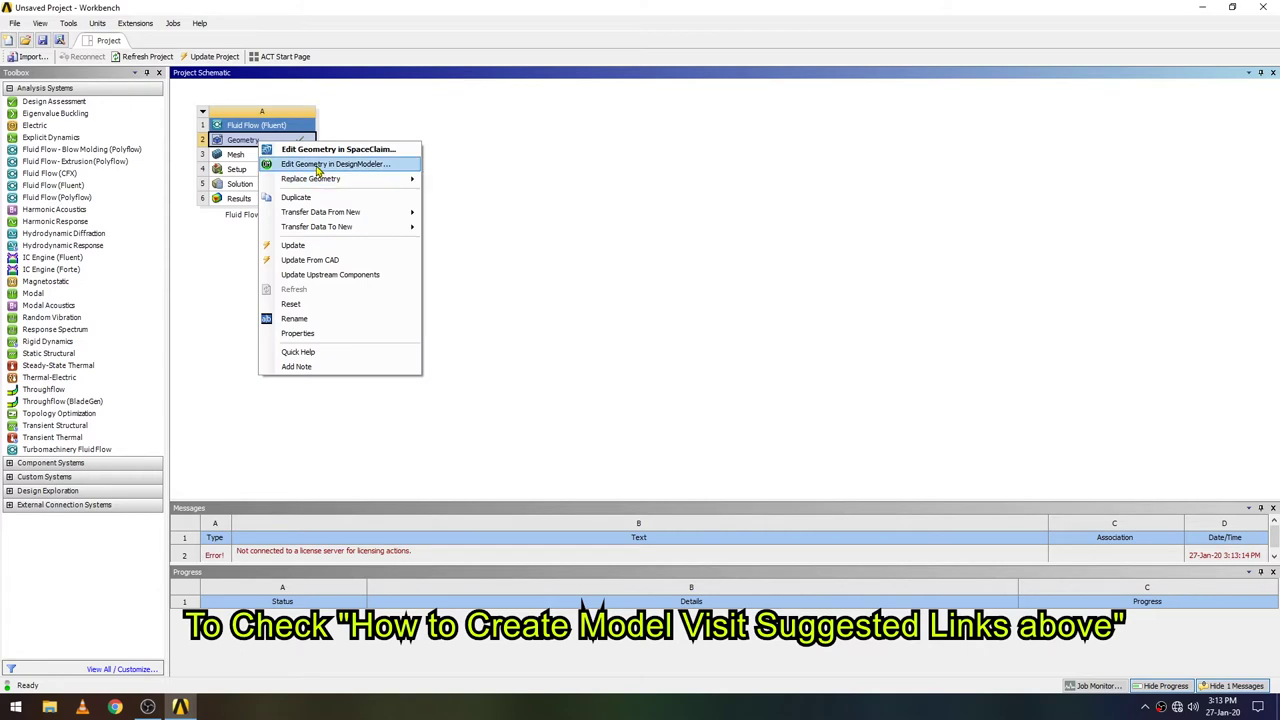
left_click(320, 164)
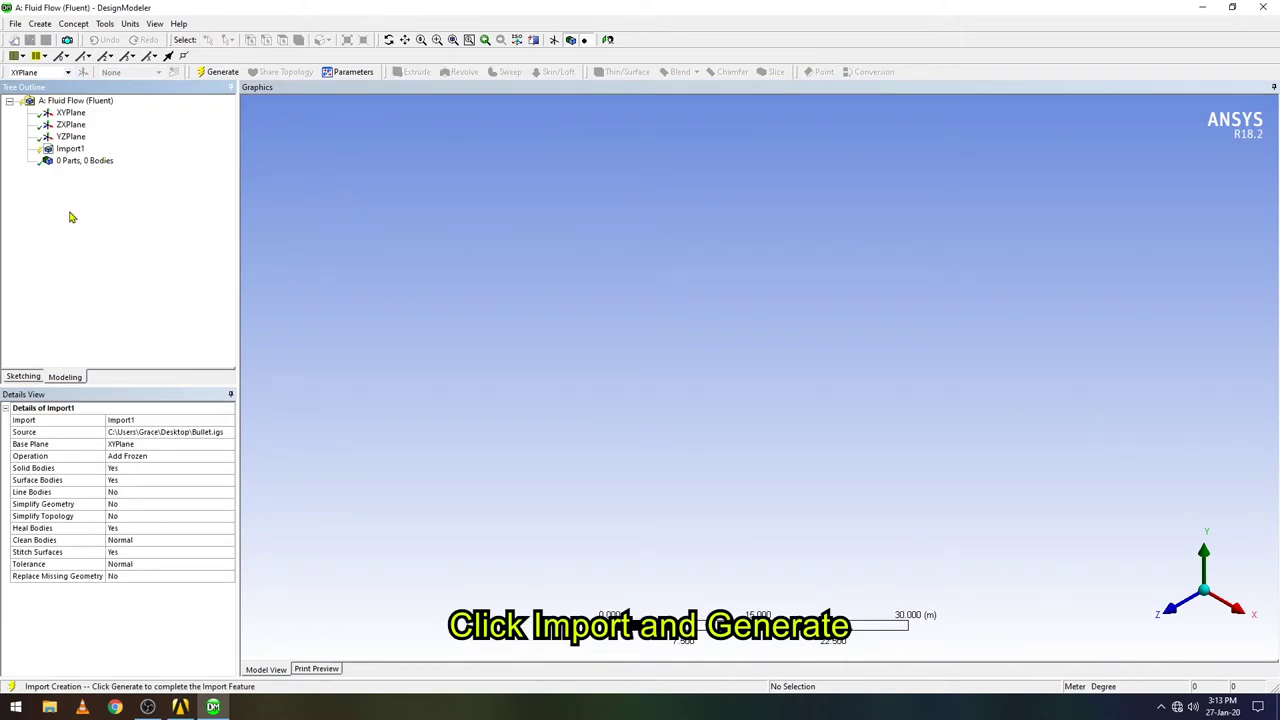
left_click(205, 73)
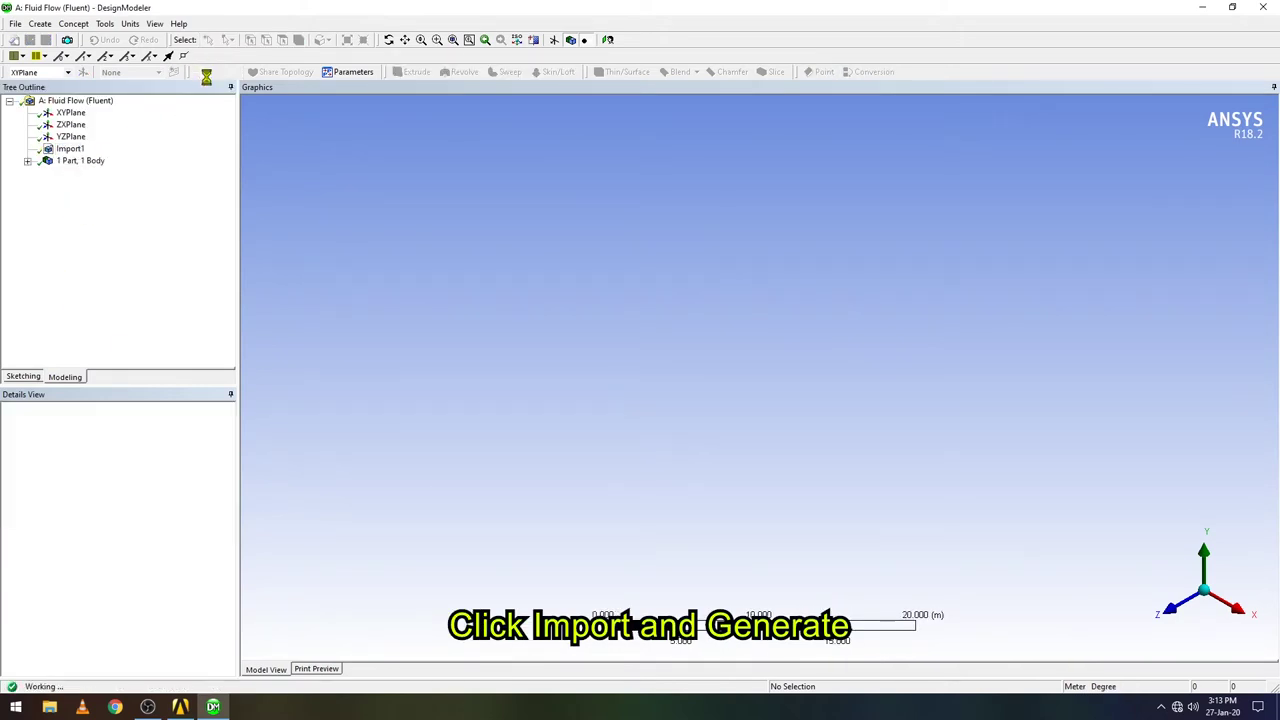
left_click(1172, 606)
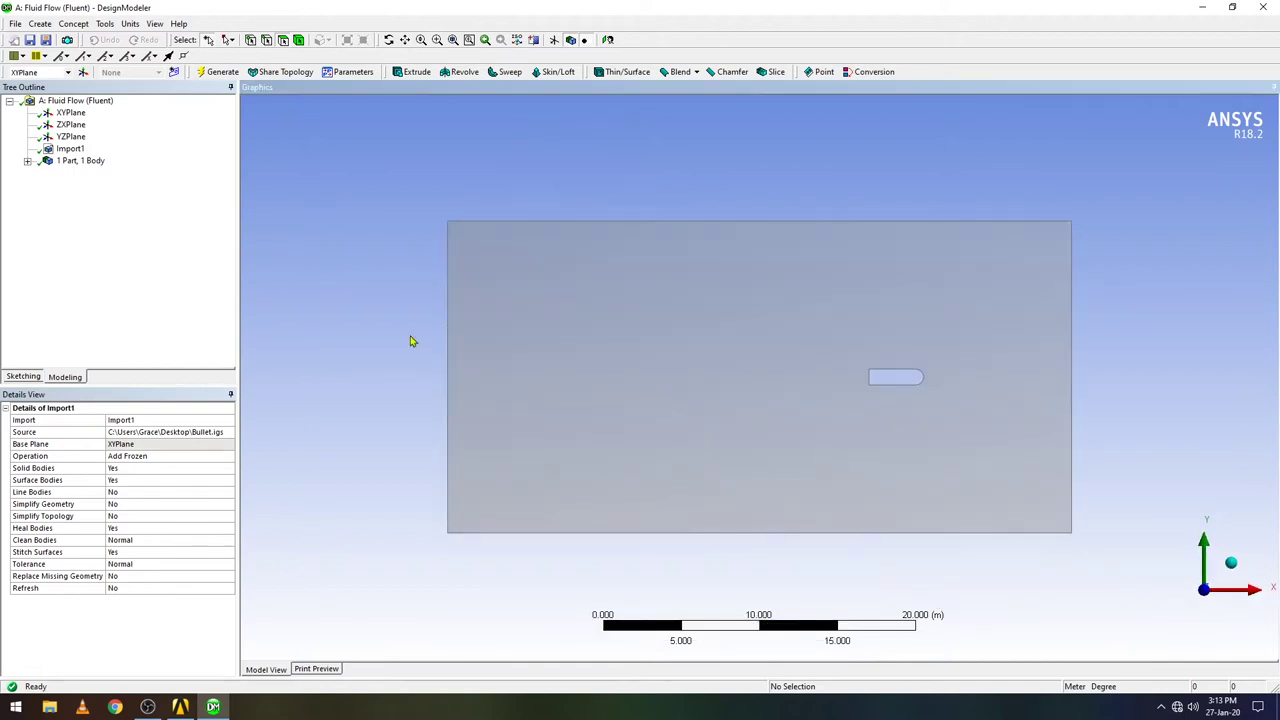
Close DesignModeler and open the Mesh cell of the Fluent system for editing
left_click(15, 24)
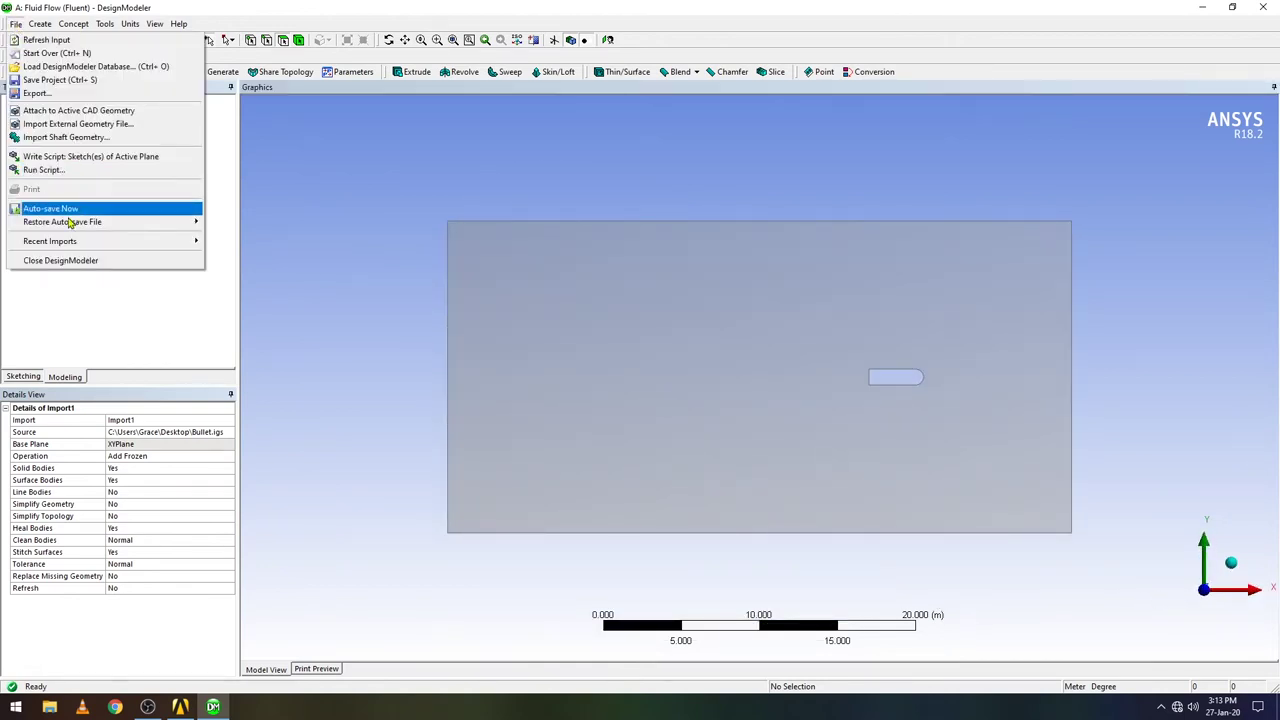
left_click(62, 261)
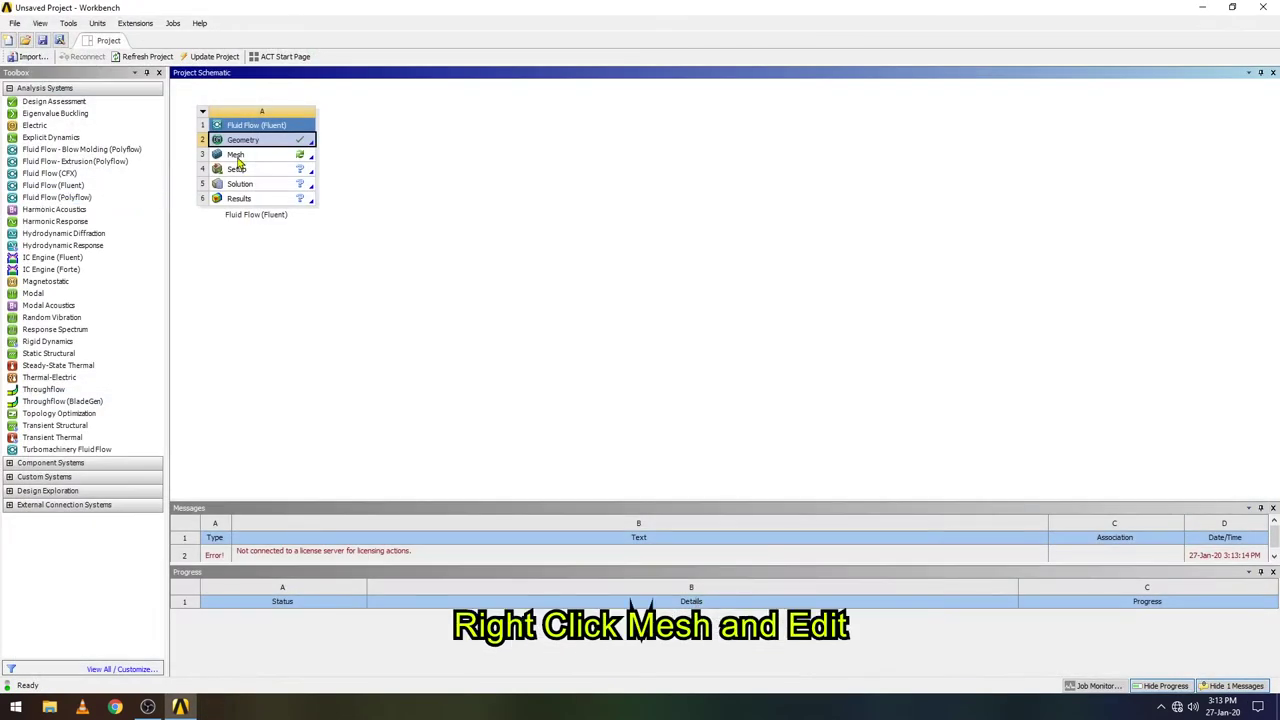
right_click(238, 157)
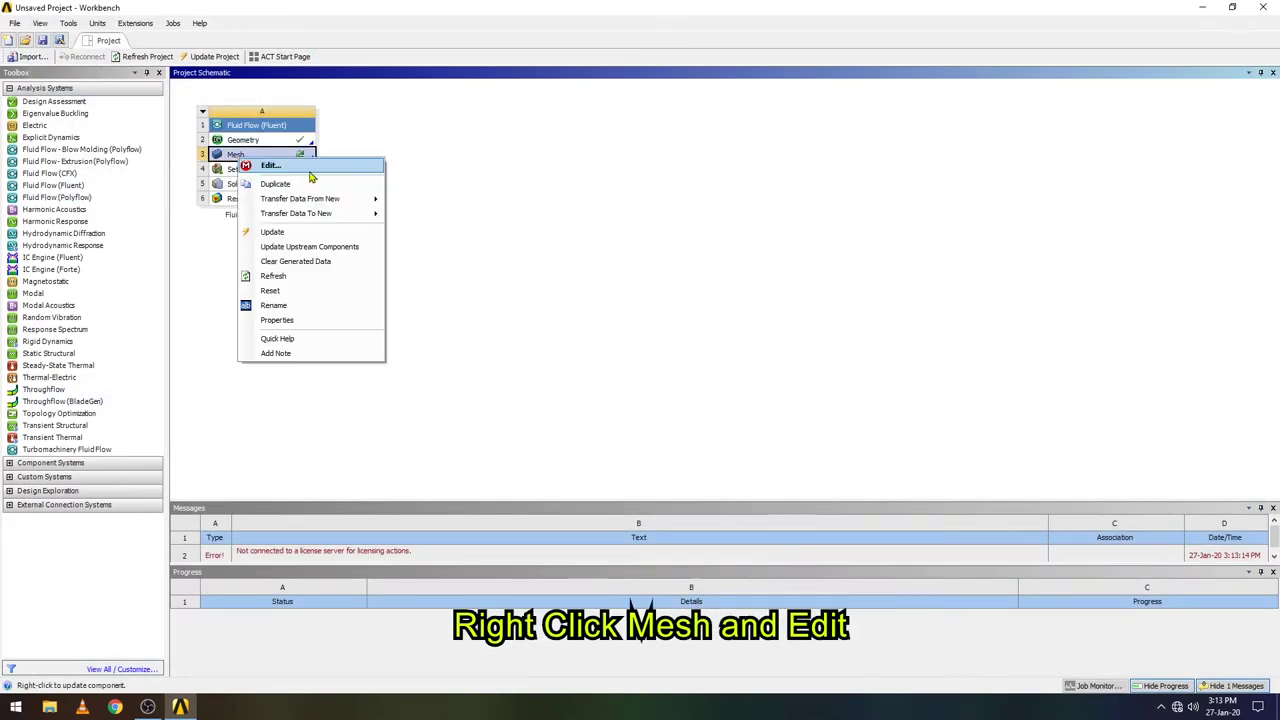
left_click(285, 165)
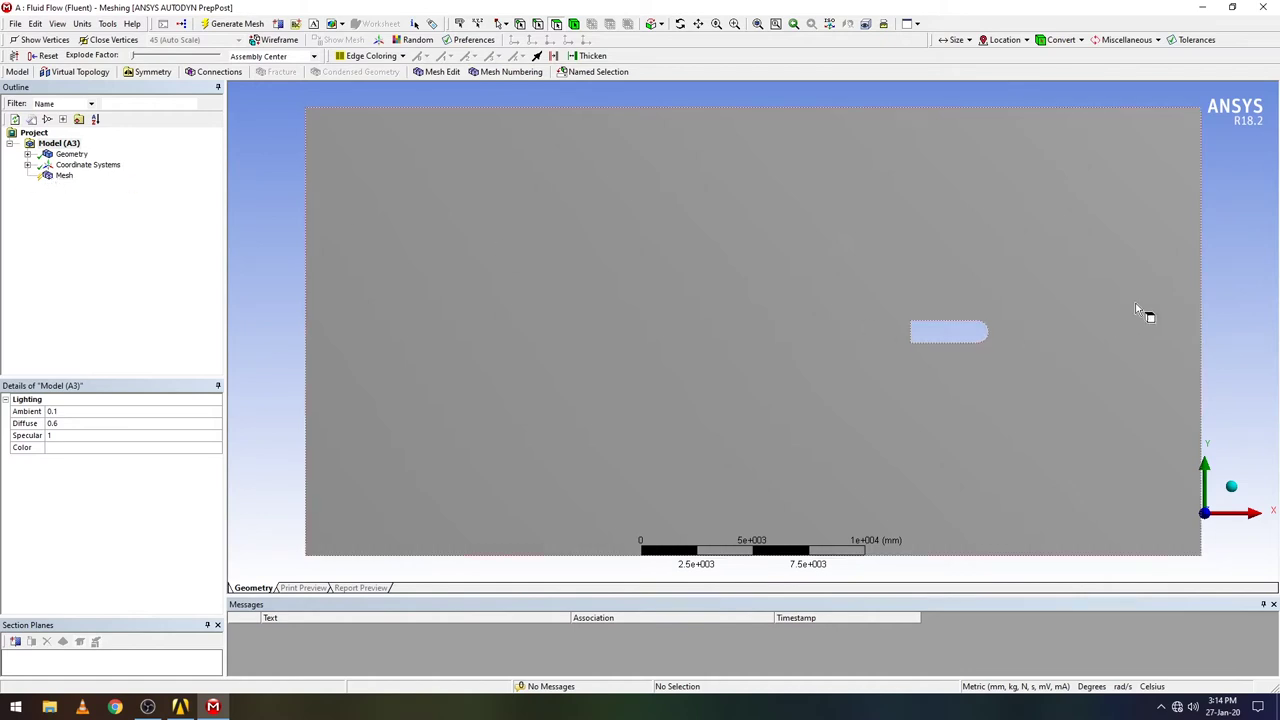
Create a named selection called Inlet from the domain's right vertical edge, using the edge selection filter
left_click(1197, 308)
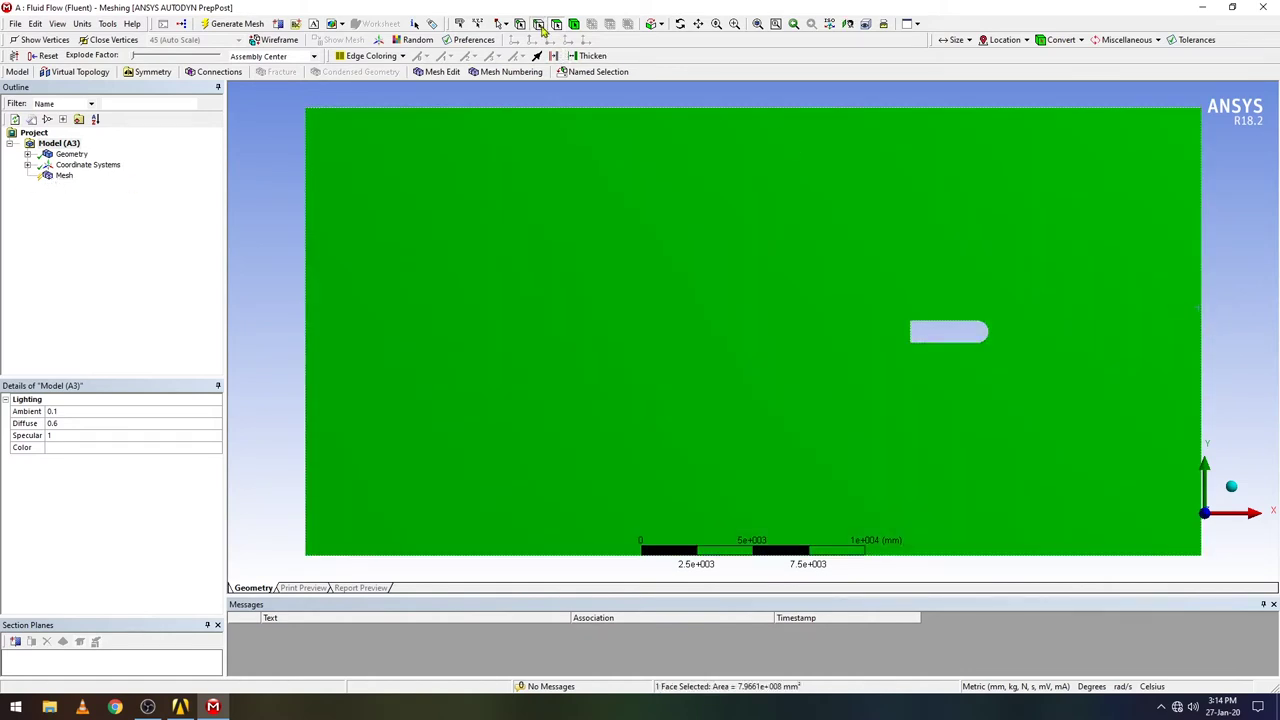
left_click(538, 24)
left_click(1200, 354)
right_click(1200, 350)
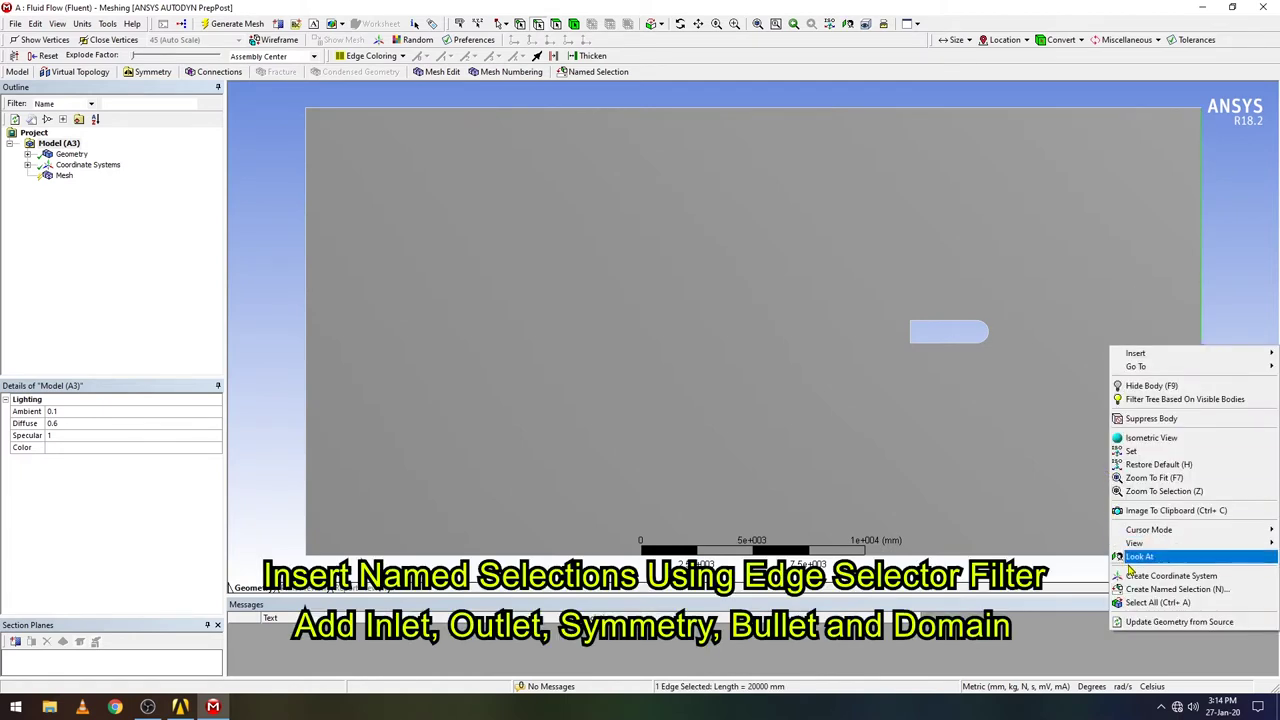
left_click(1175, 589)
type("Inlet")
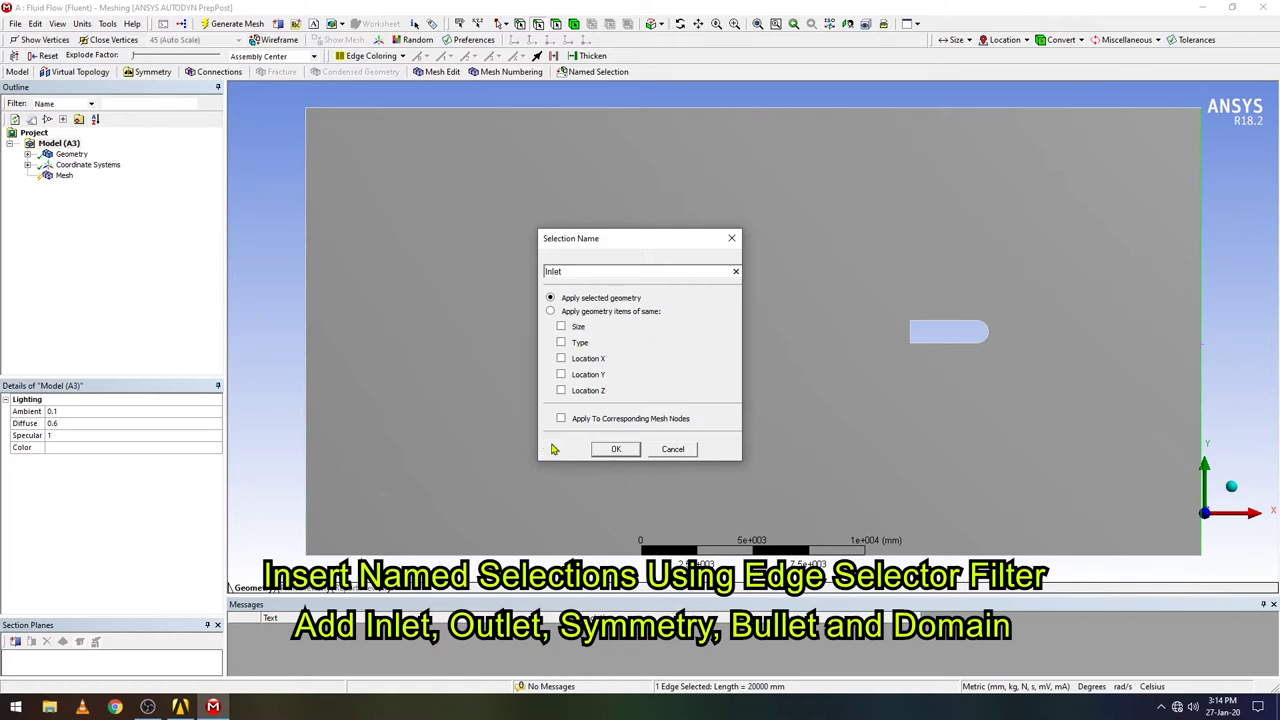
left_click(618, 450)
Create a named selection called Outlet from the domain's left vertical edge
right_click(306, 350)
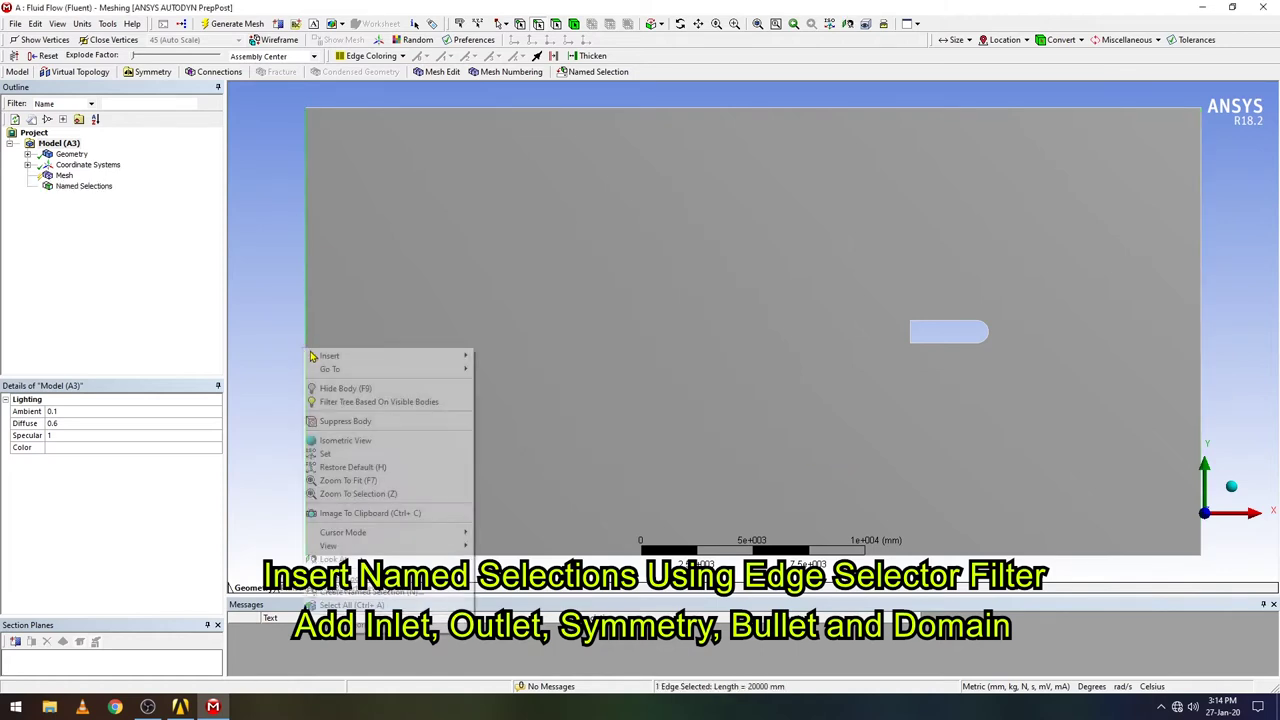
left_click(420, 593)
type("Outl")
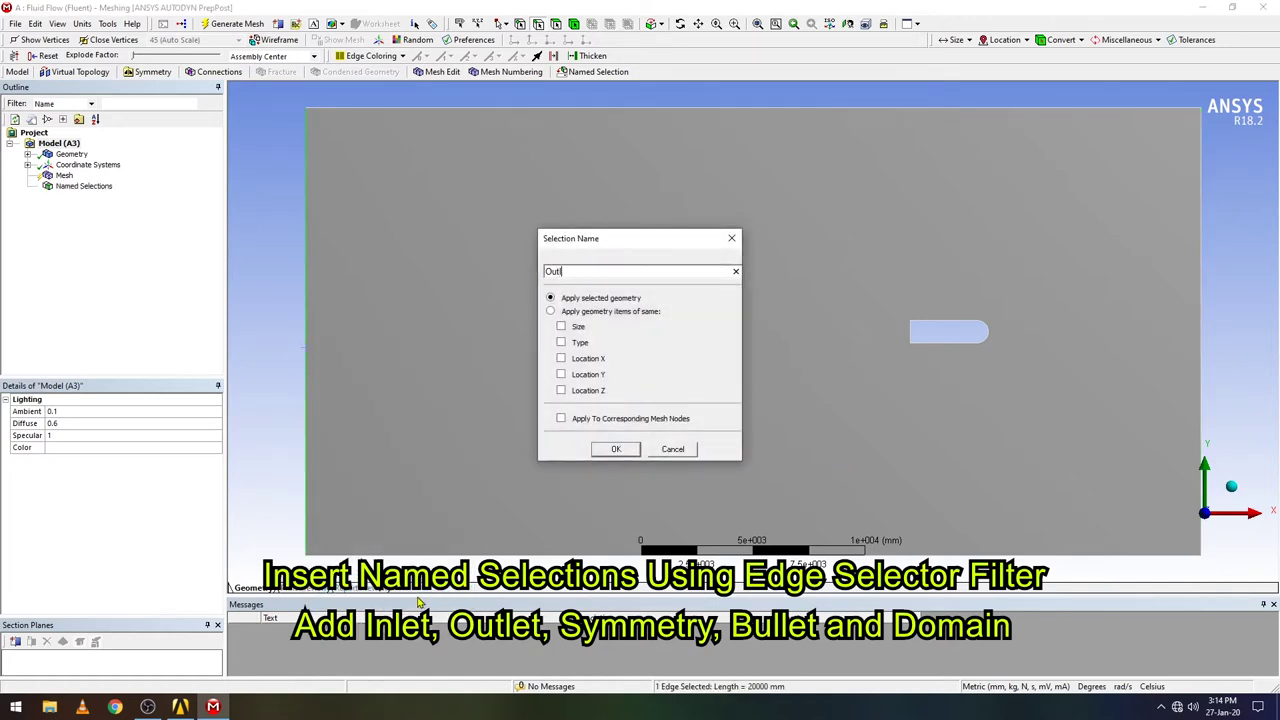
type("et")
left_click(616, 449)
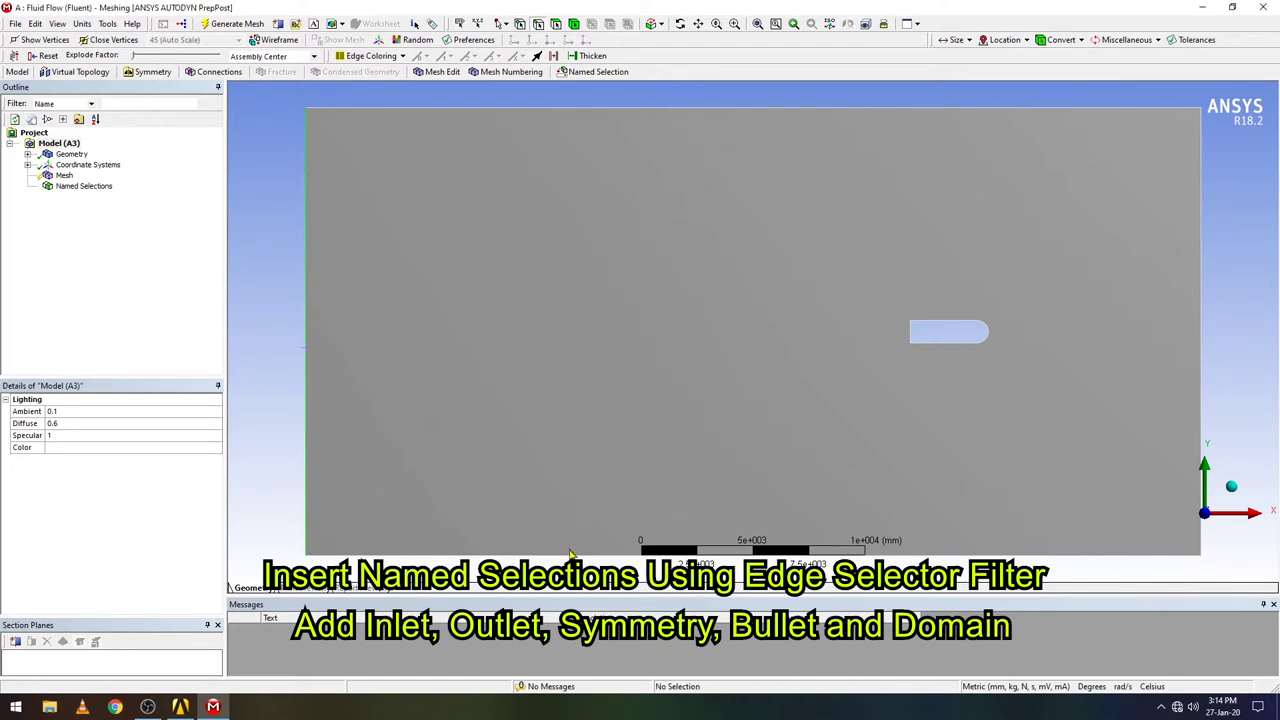
Create a named selection called Symmetry from the domain's top and bottom horizontal edges
left_click(576, 555)
left_click(583, 112, "ctrl")
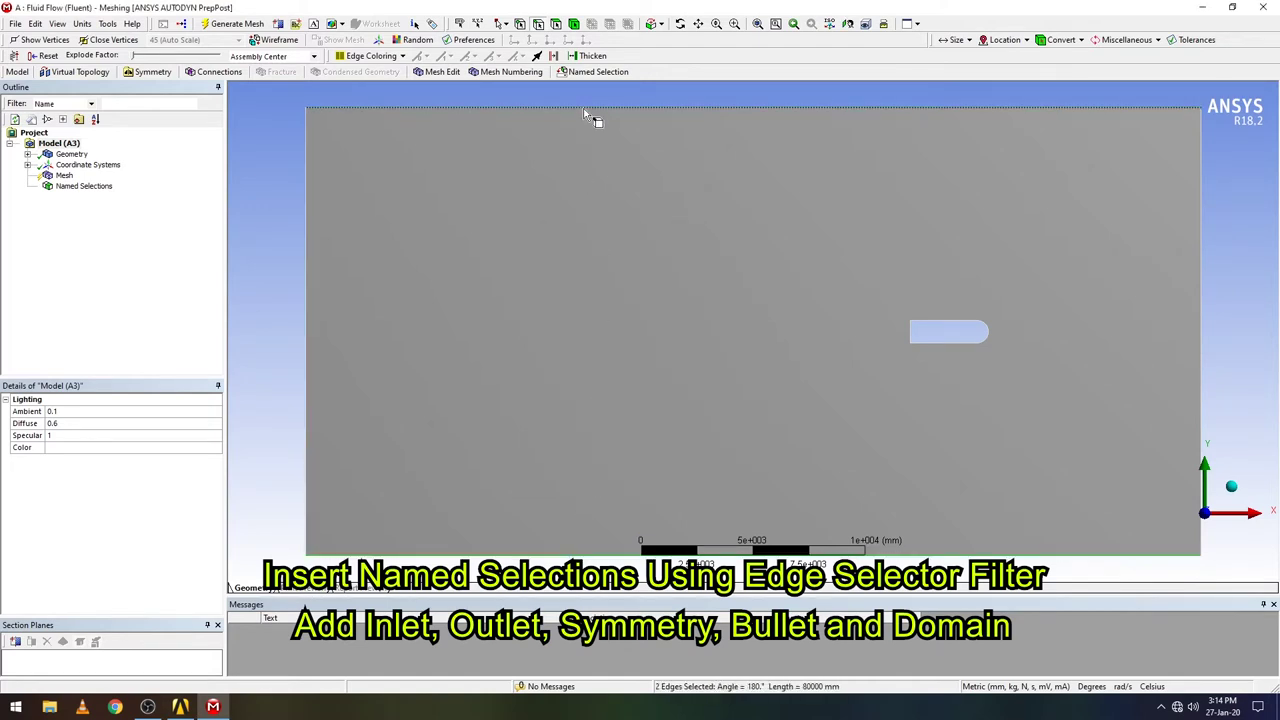
right_click(582, 110)
left_click(712, 354)
type("Symmetry")
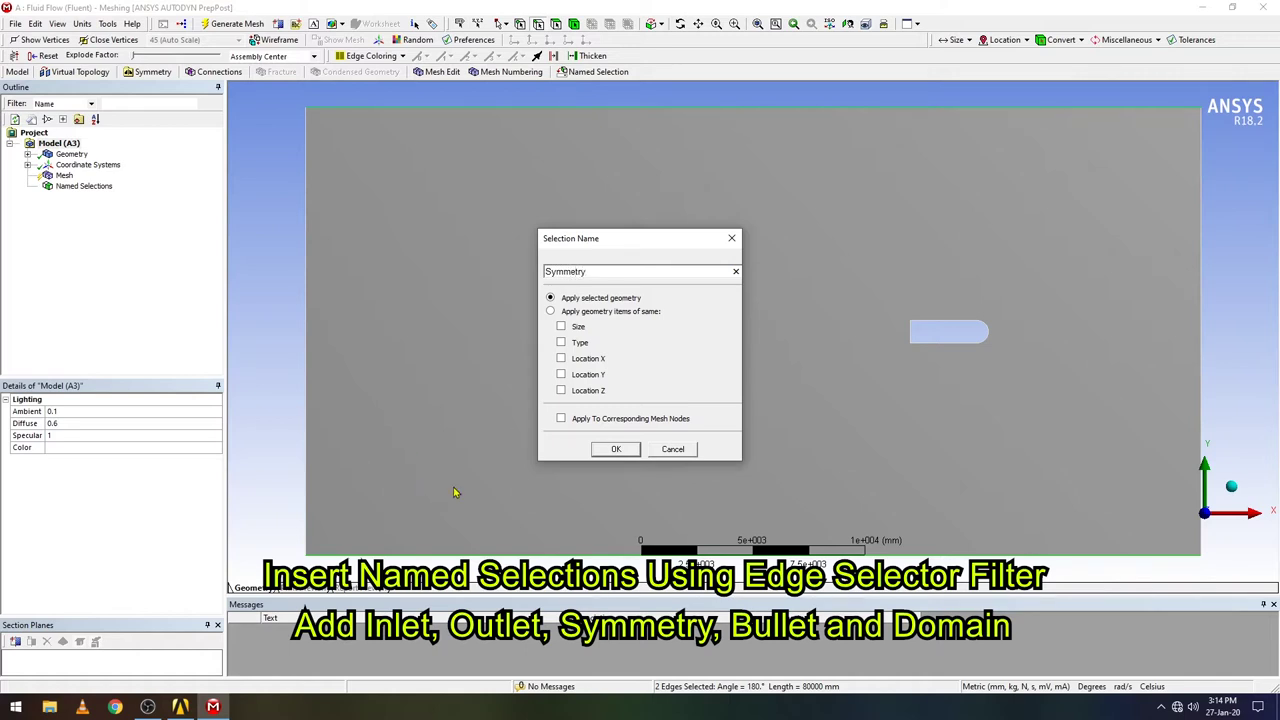
left_click(616, 449)
Create a named selection called Bullet from the four edges of the bullet cutout
left_click(985, 331)
left_click(965, 342, "ctrl")
left_click(918, 336, "ctrl")
right_click(918, 336)
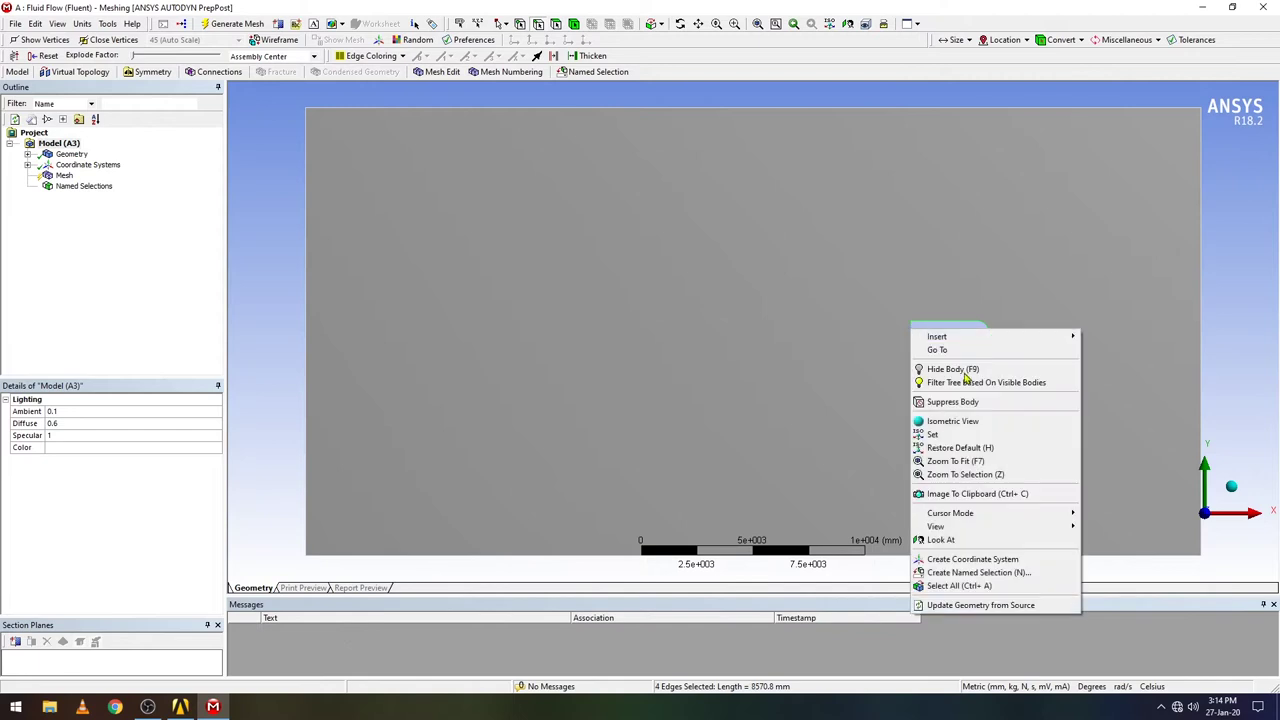
left_click(965, 572)
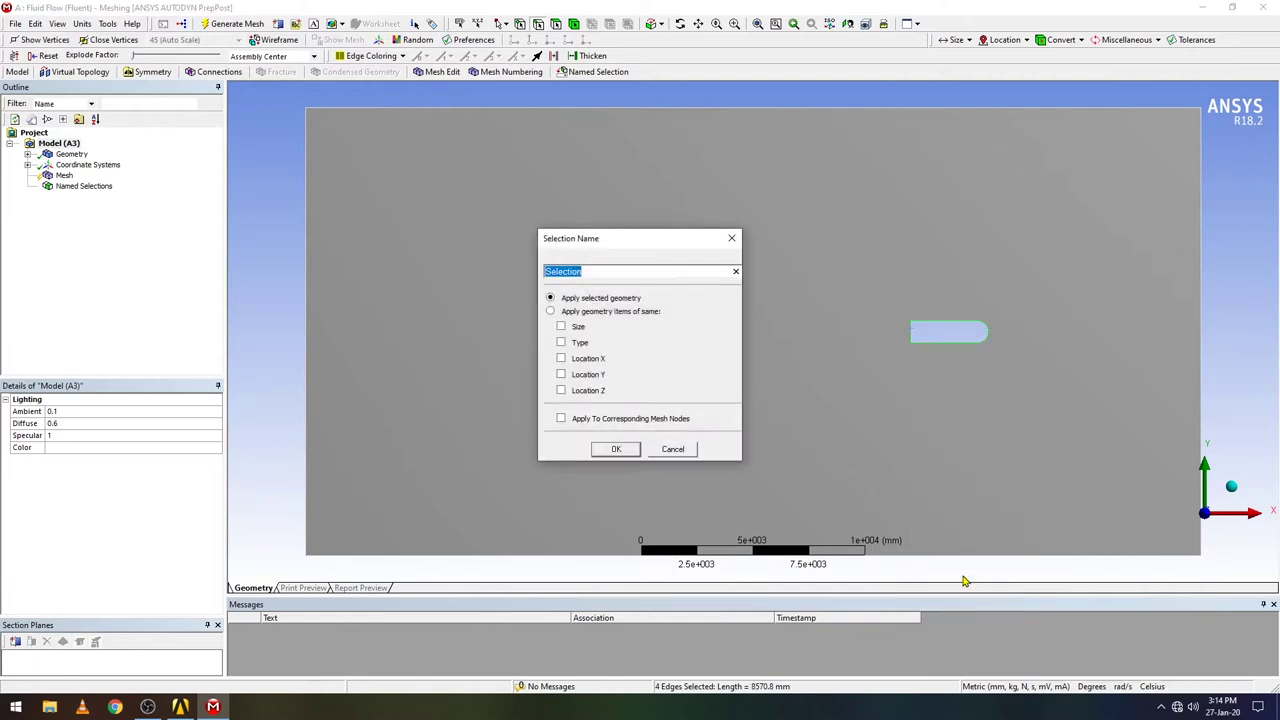
type("Bullet")
key("Return")
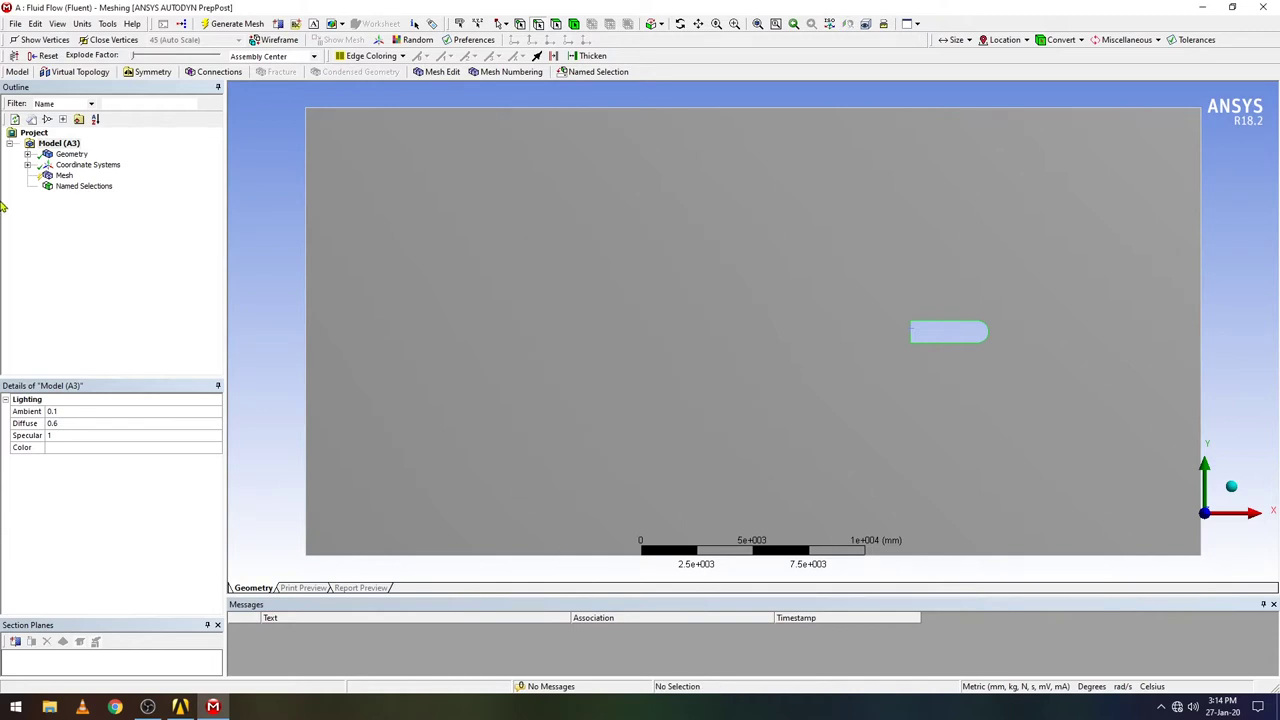
Set the mesh sizing to the Curvature size function with a Fine relevance center
left_click(62, 176)
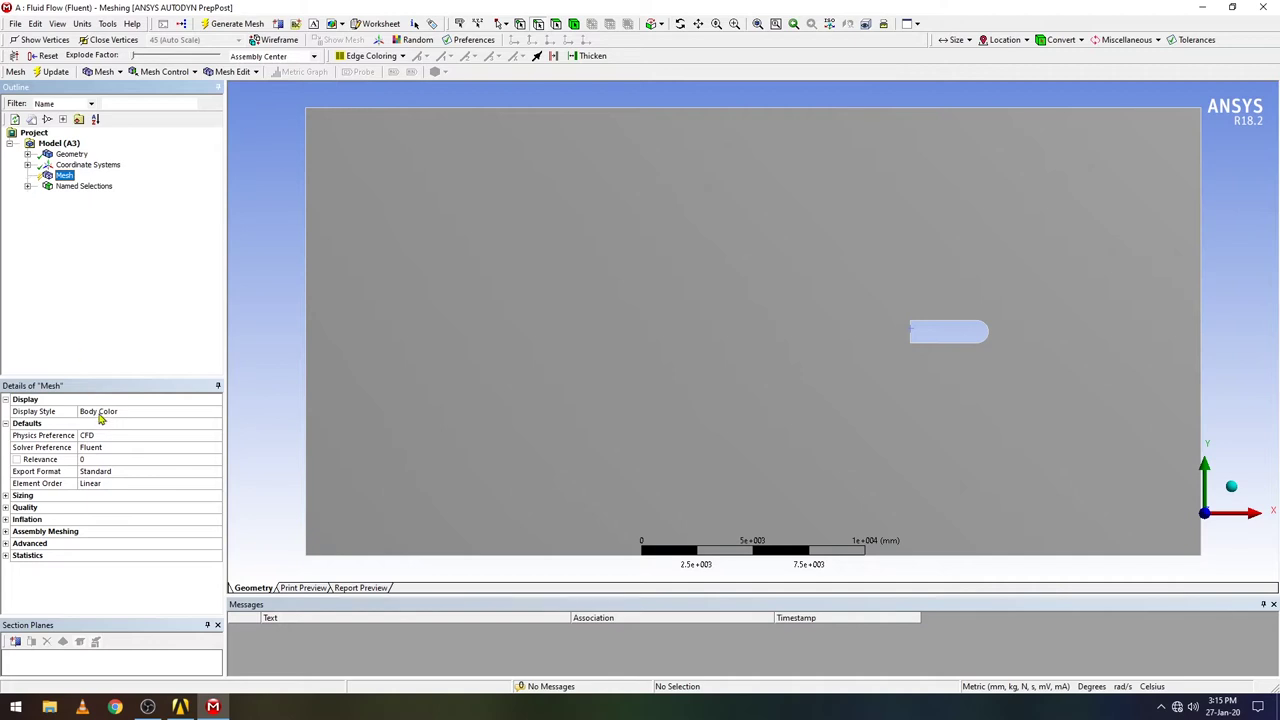
left_click(6, 423)
left_click(6, 399)
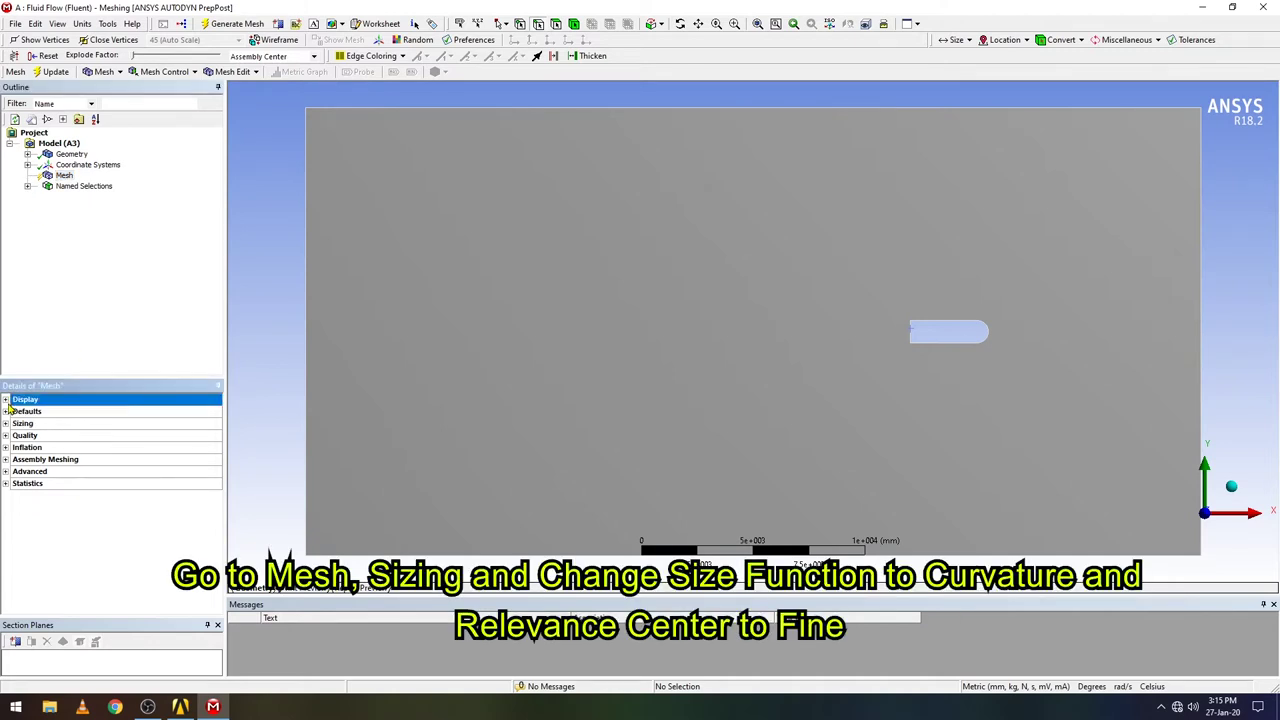
left_click(6, 423)
left_click(205, 436)
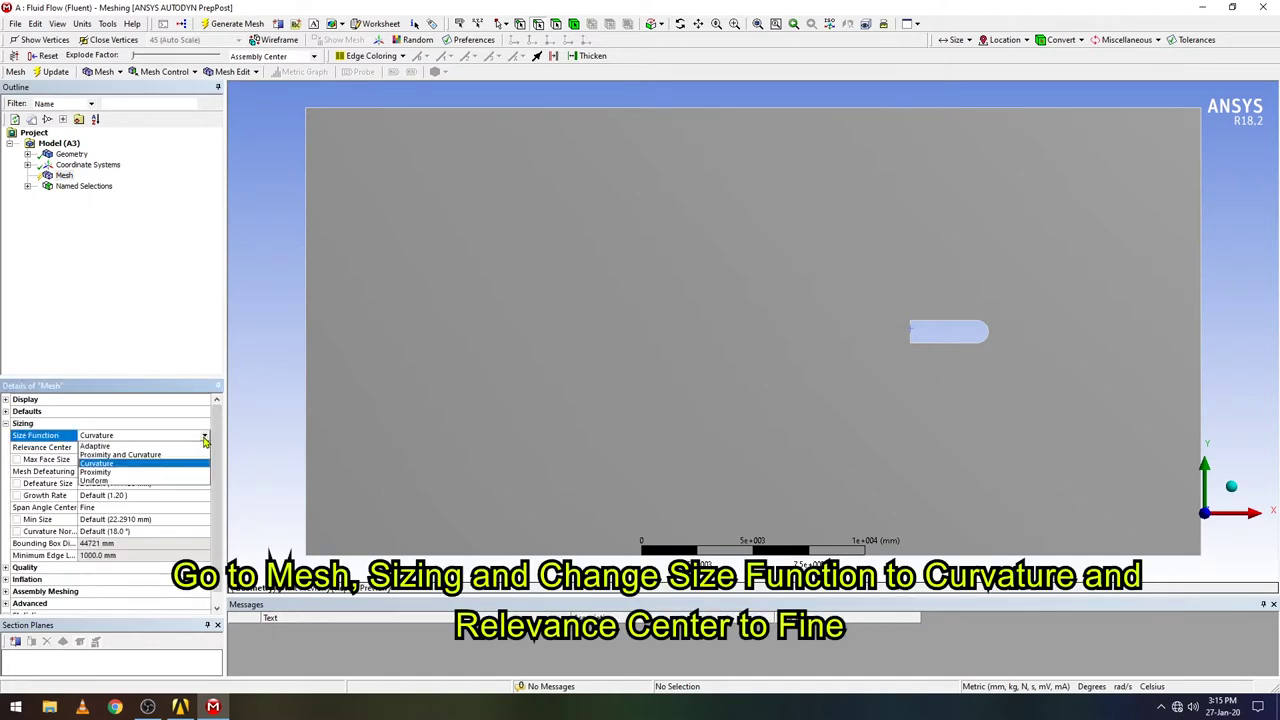
left_click(111, 465)
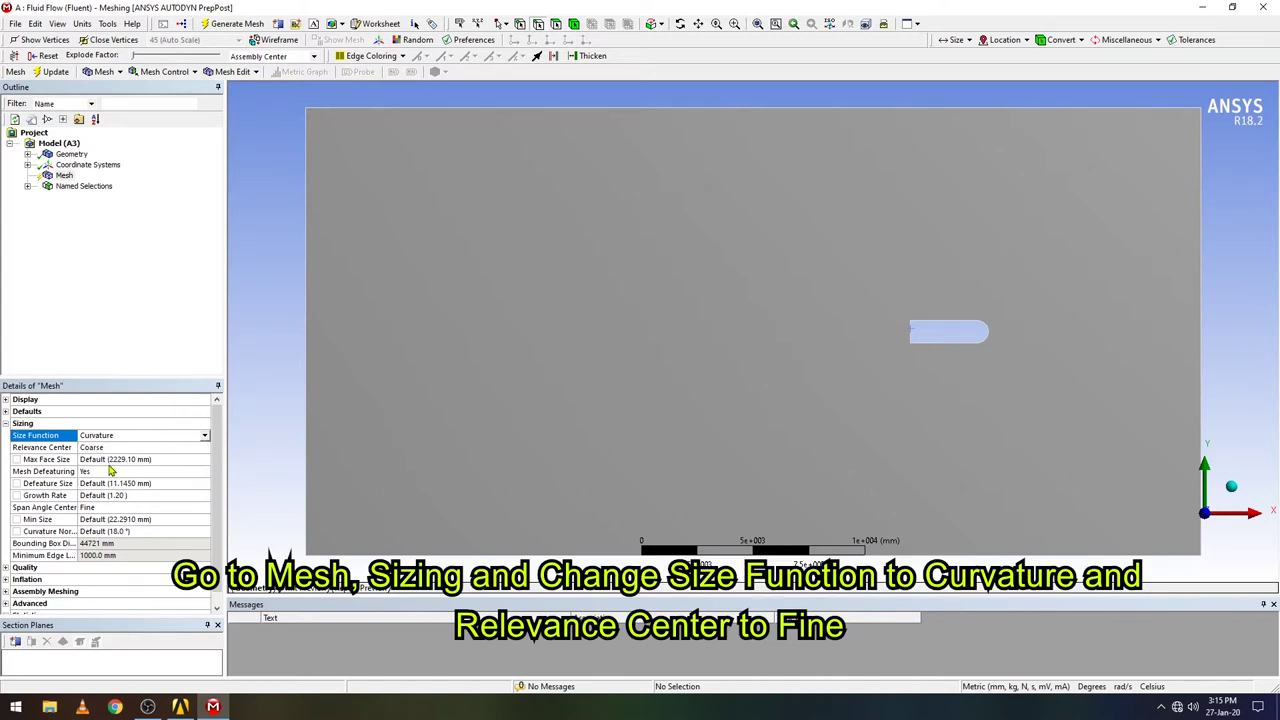
left_click(190, 448)
left_click(205, 447)
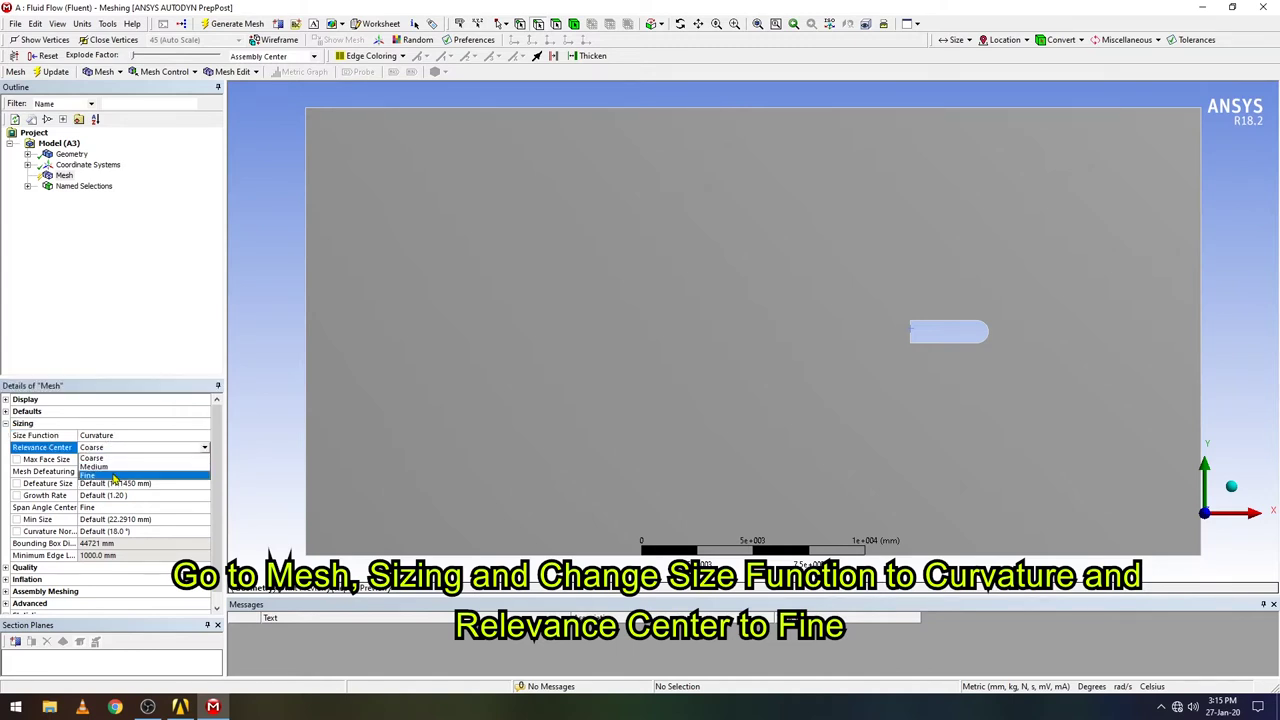
left_click(140, 481)
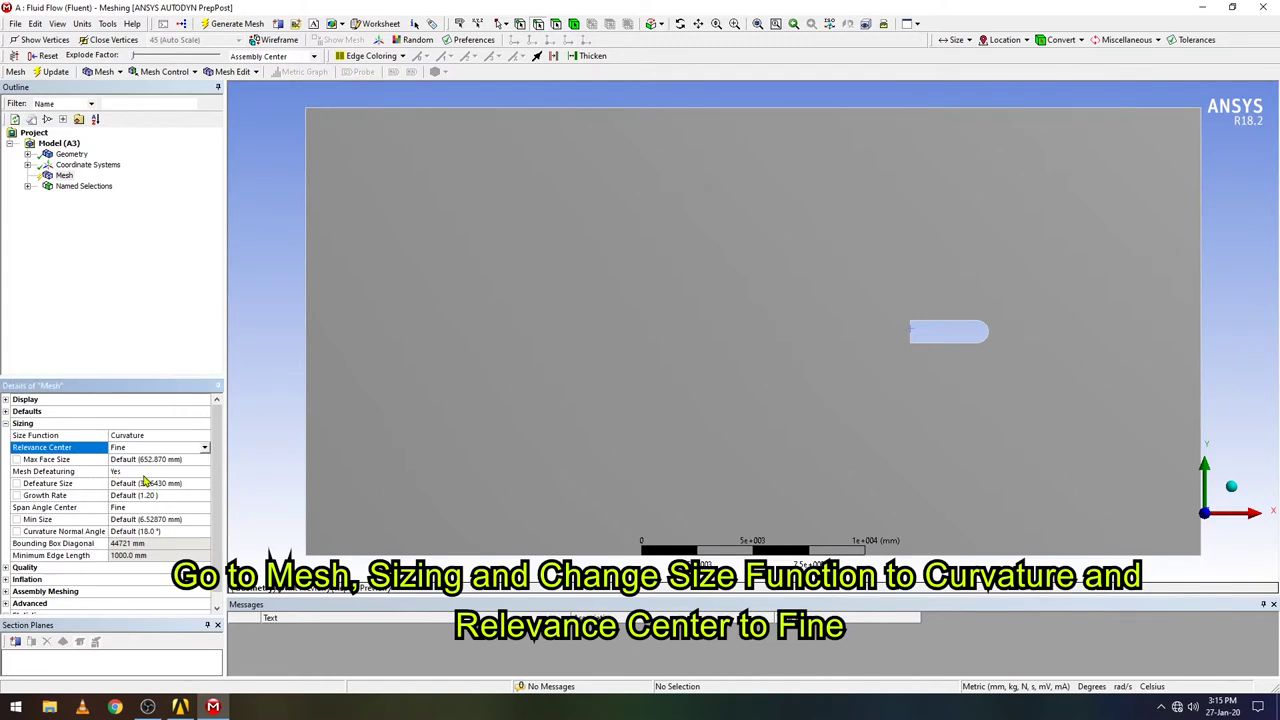
Set the mesh quality Smoothing option to High
left_click(7, 424)
left_click(7, 436)
left_click(133, 471)
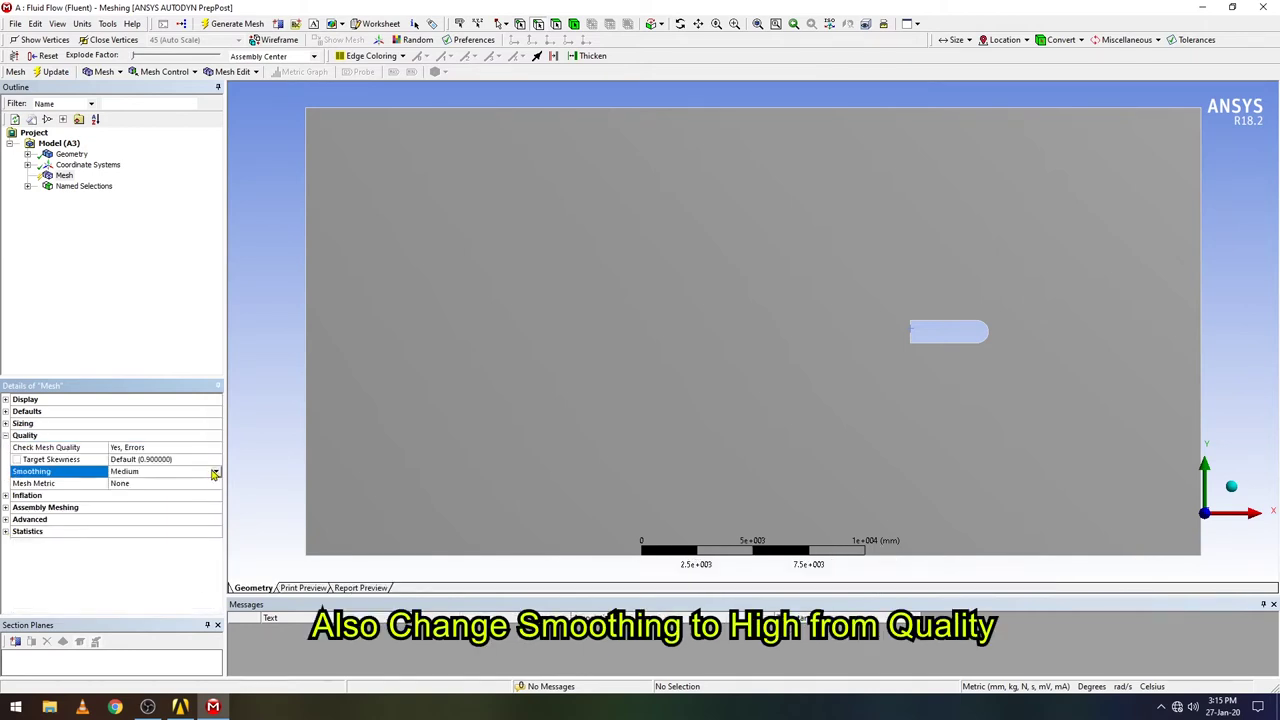
left_click(140, 471)
left_click(146, 500)
left_click(6, 437)
left_click(6, 436)
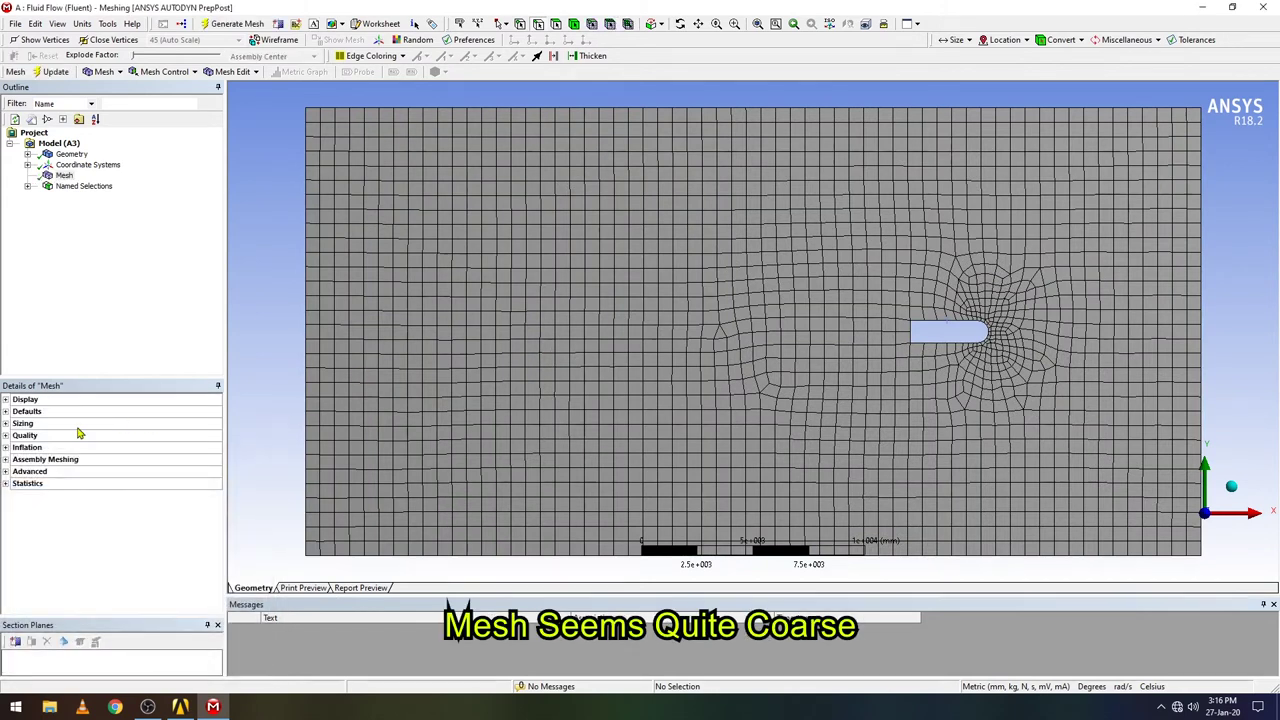
Insert an Inflation control under the mesh
left_click(6, 447)
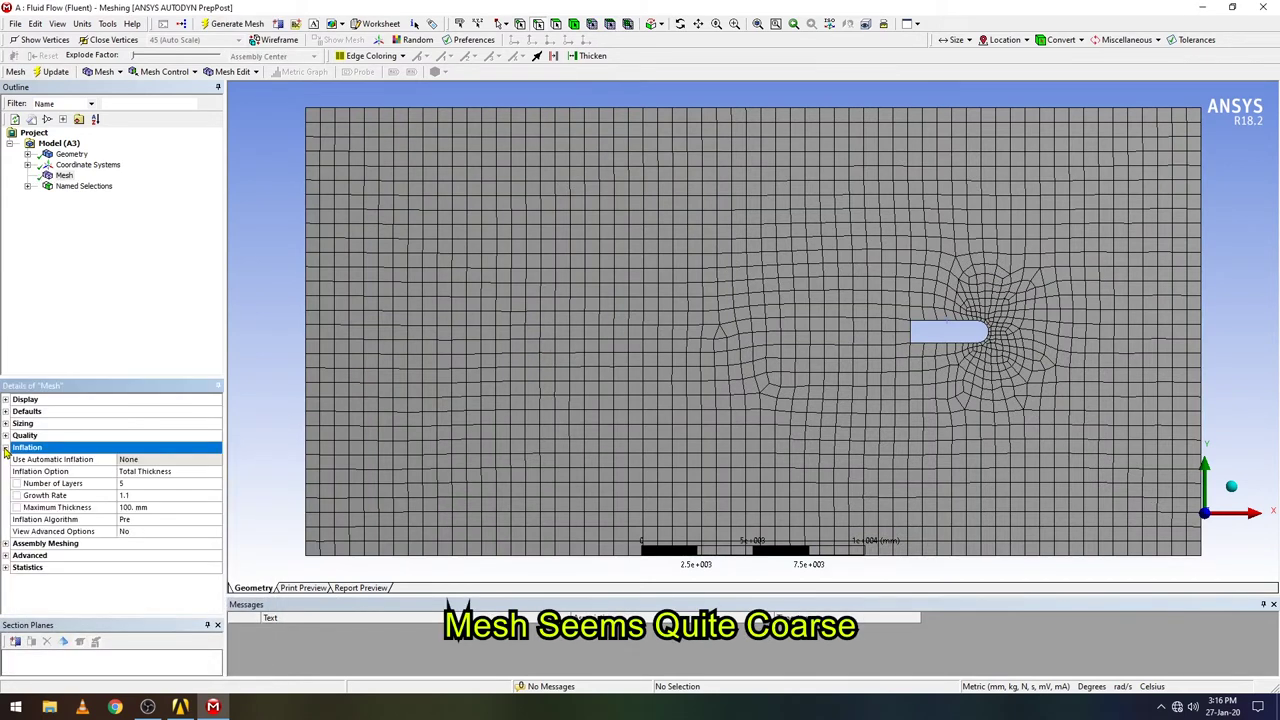
right_click(63, 175)
mouse_move(150, 179)
left_click(240, 271)
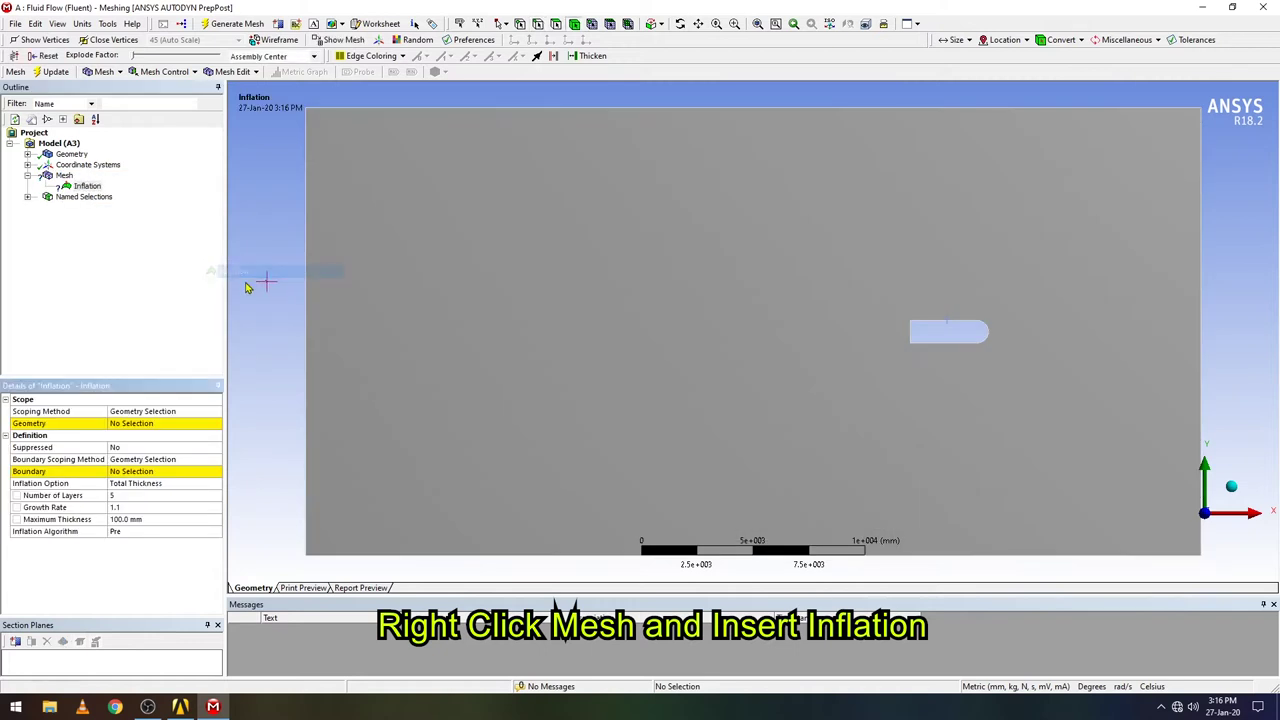
left_click(198, 411)
left_click(215, 411)
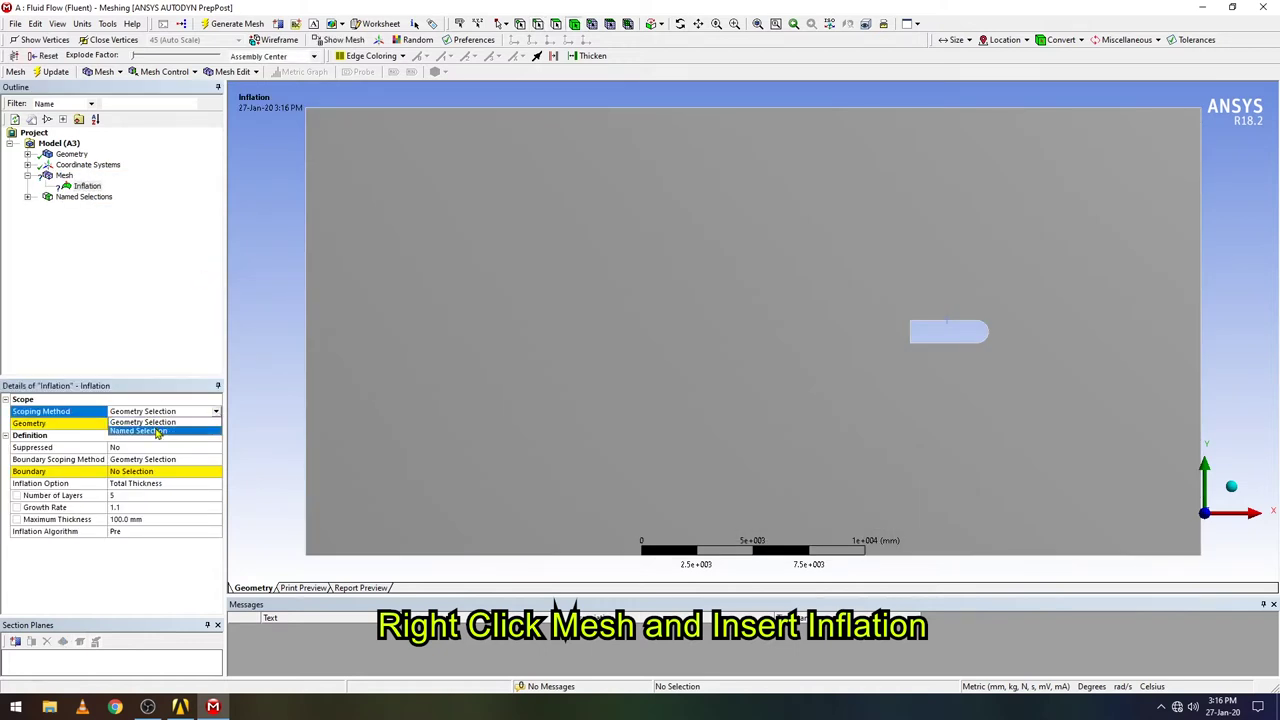
left_click(160, 435)
left_click(212, 428)
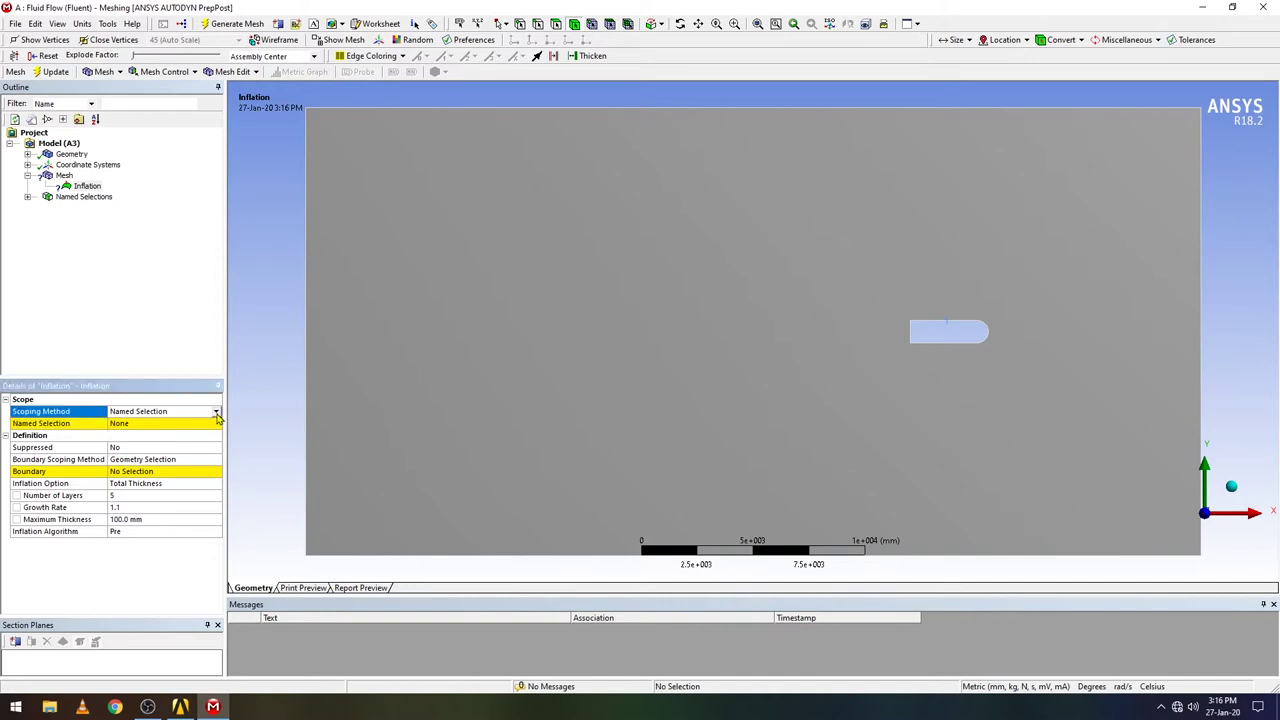
left_click(27, 198)
left_click(175, 409)
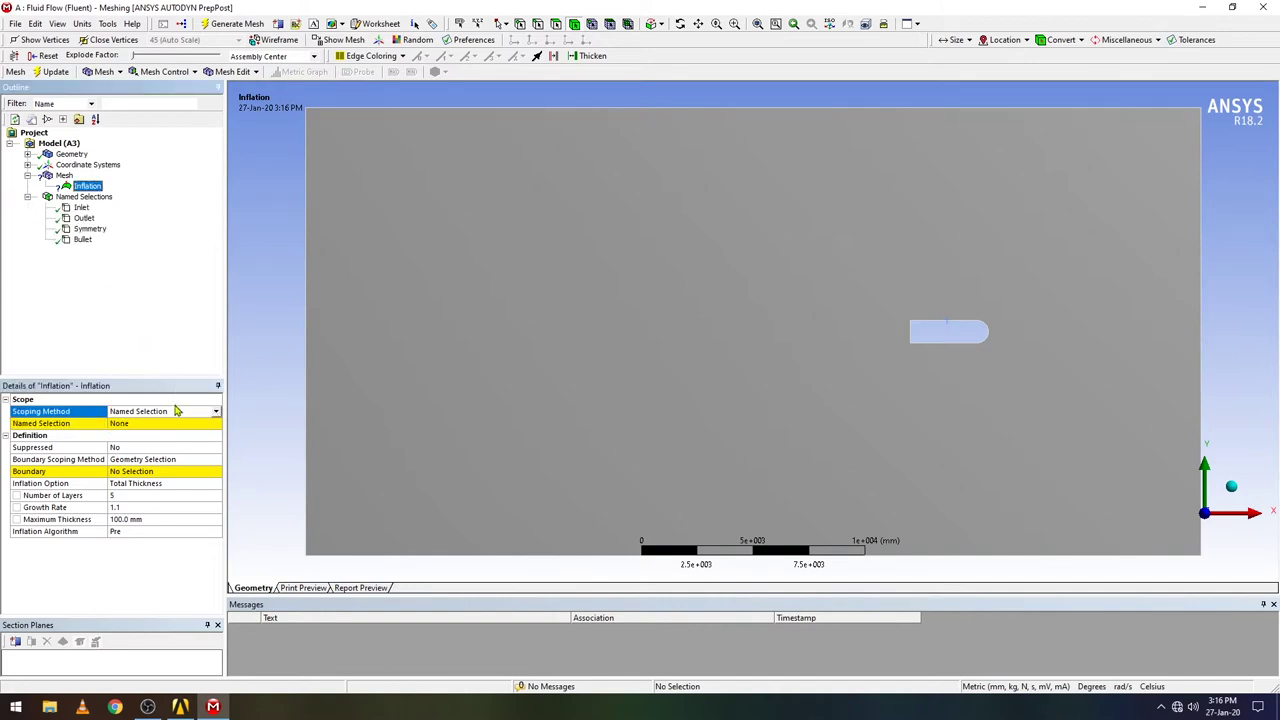
left_click(215, 411)
left_click(150, 423)
left_click(82, 240)
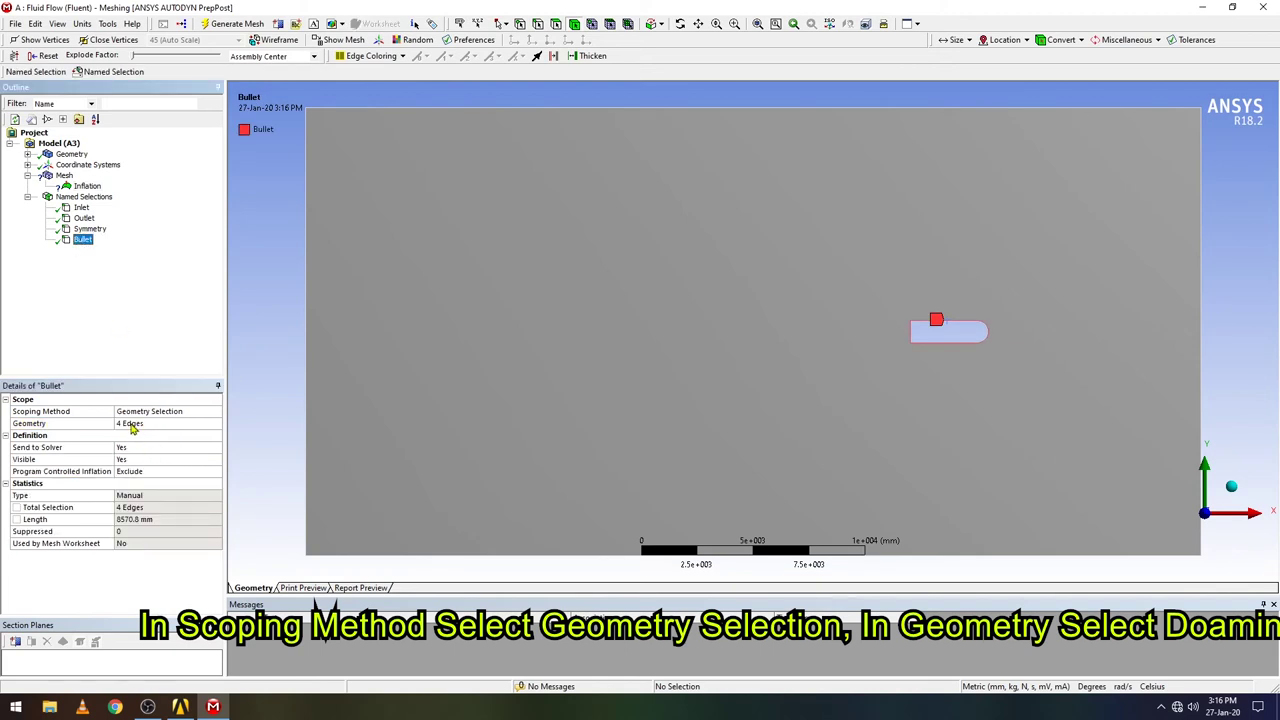
right_click(80, 242)
mouse_move(130, 252)
left_click(185, 230)
left_click(87, 186)
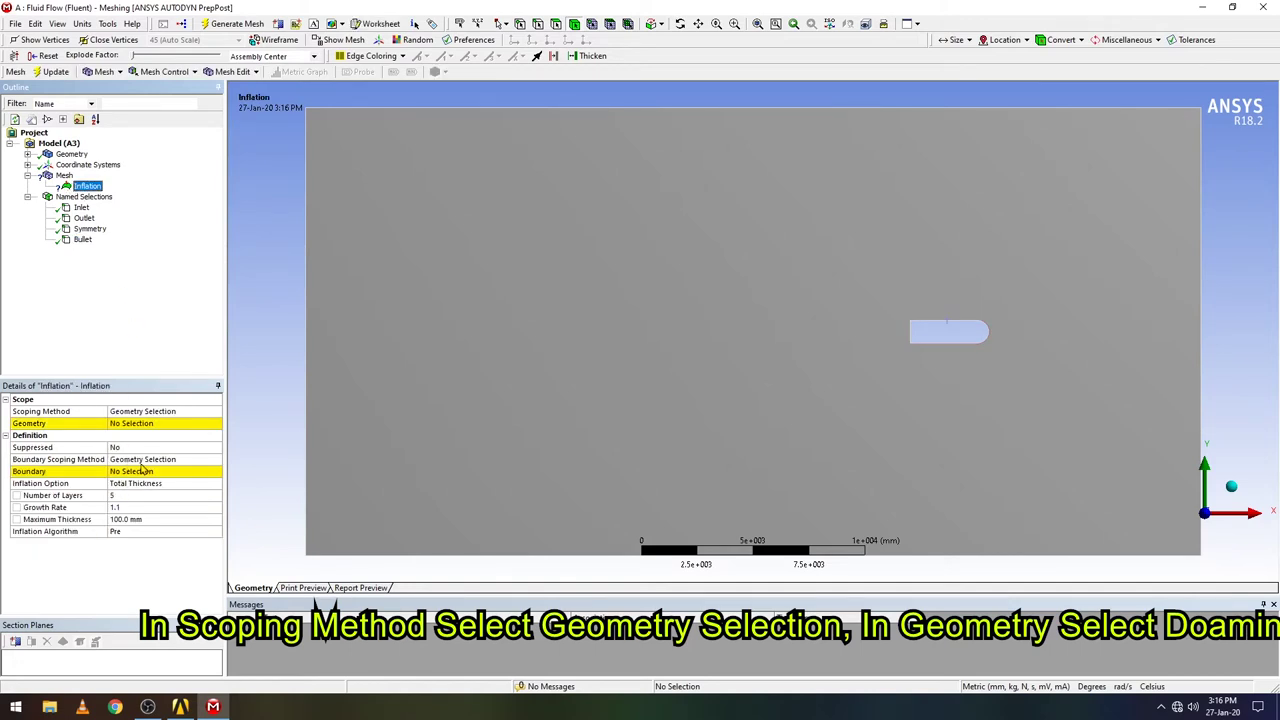
Scope the inflation to the domain face and set its boundary, via Named Selections, to Bullet
left_click(150, 461)
left_click(211, 459)
left_click(157, 483)
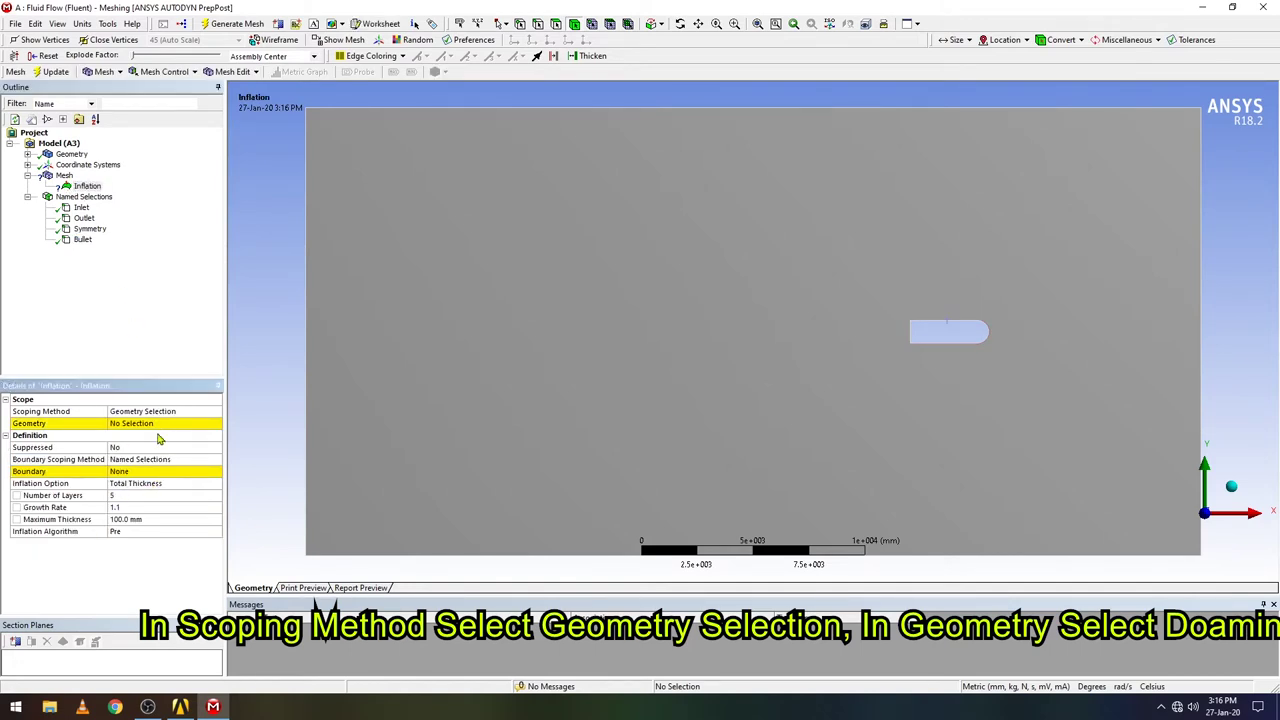
left_click(157, 423)
left_click(388, 384)
left_click(132, 424)
left_click(143, 470)
left_click(215, 471)
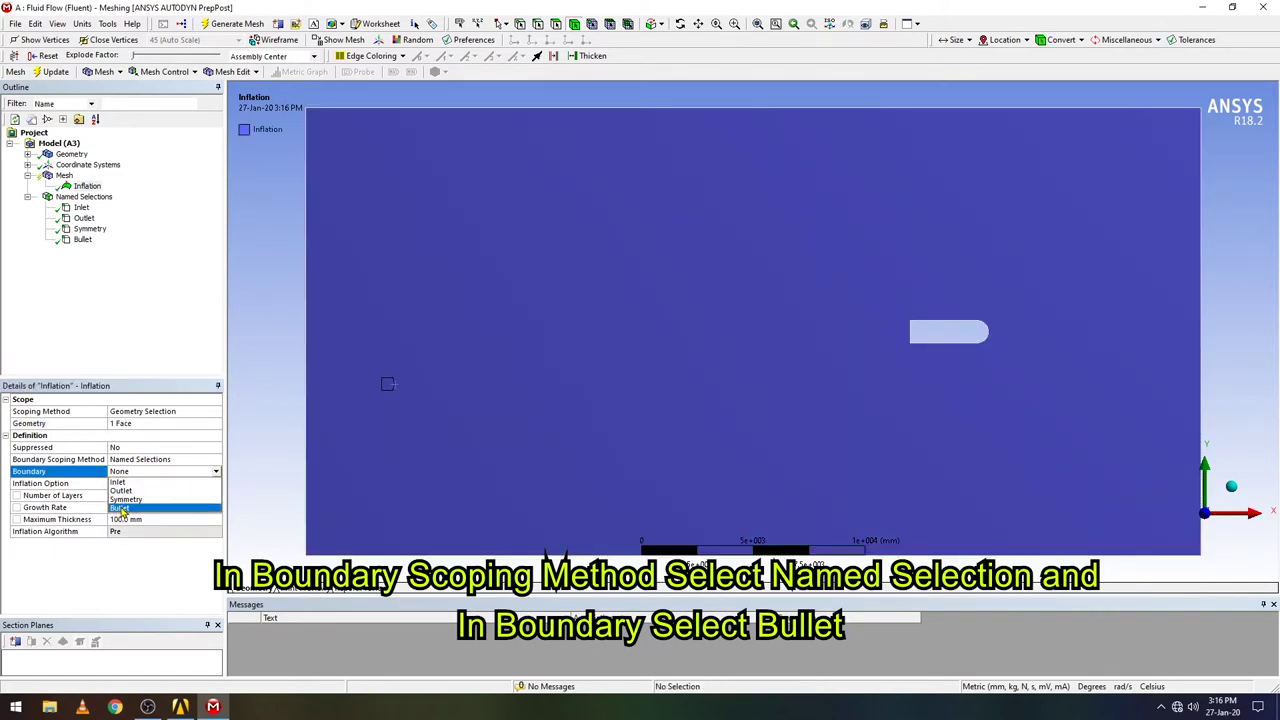
left_click(165, 507)
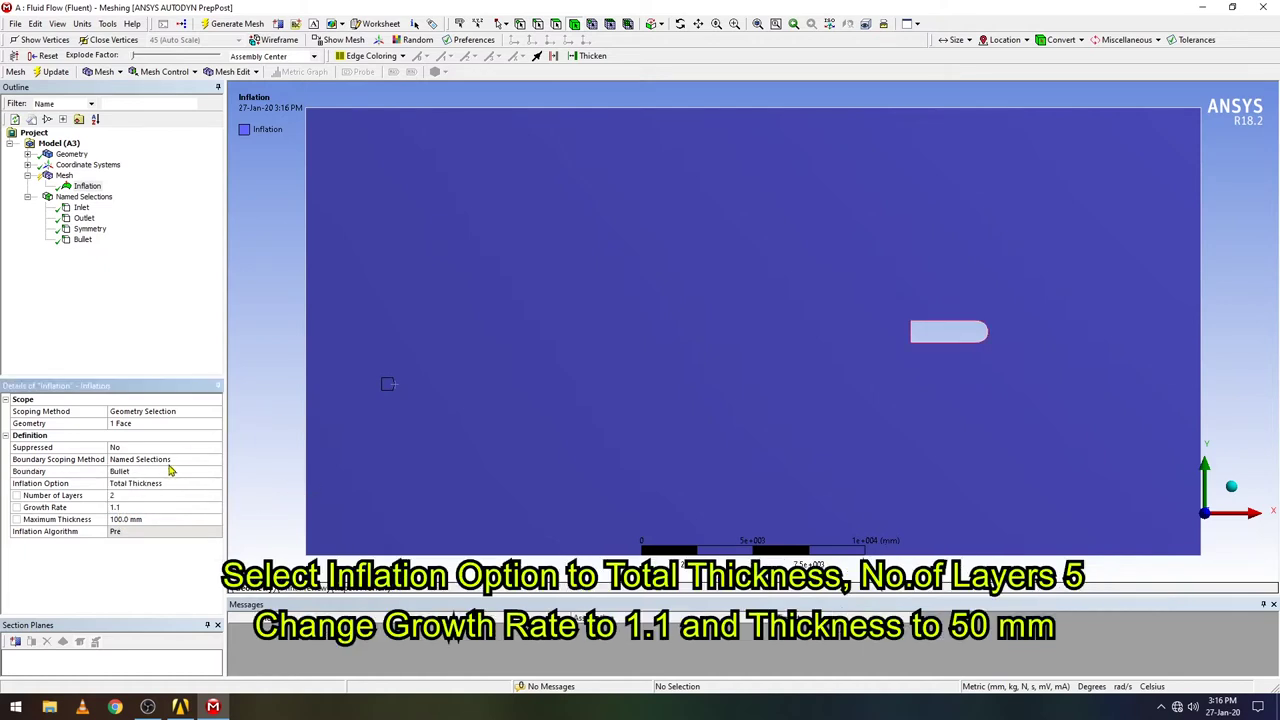
Set the inflation to 5 layers with a 50 mm maximum thickness, and generate and display the mesh
left_click(146, 496)
type("5")
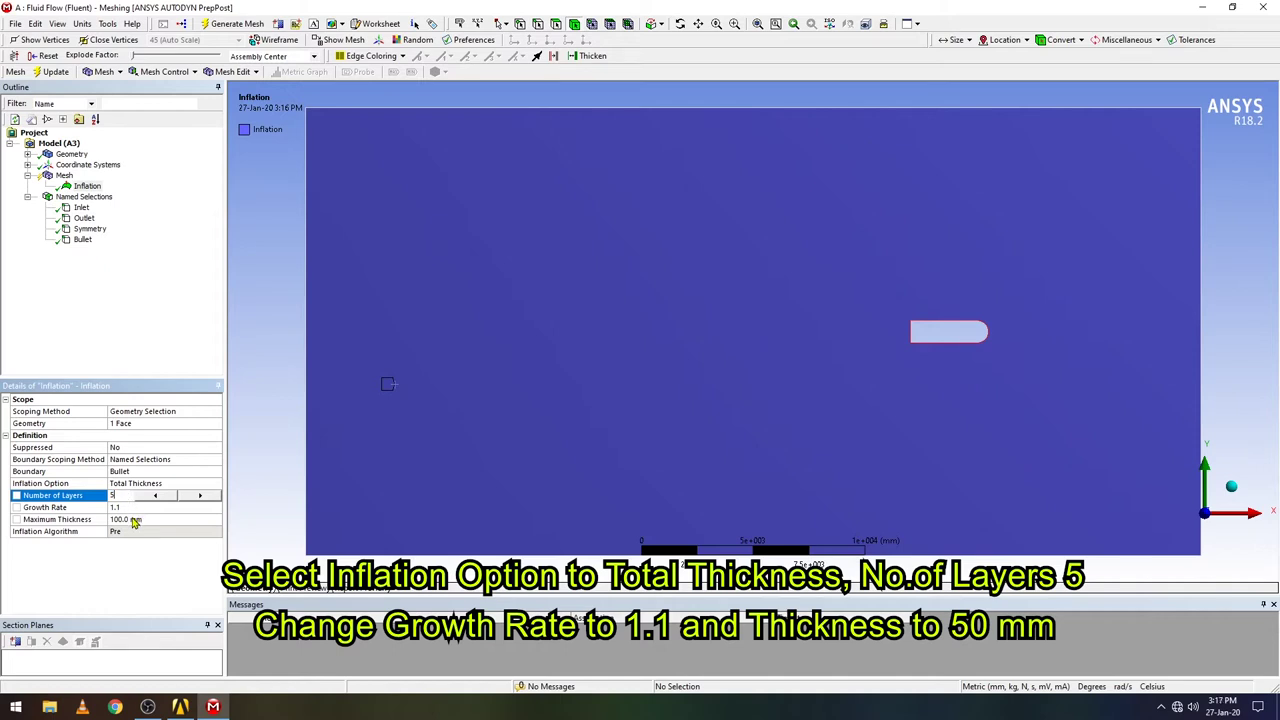
left_click(135, 520)
type("5")
key("Return")
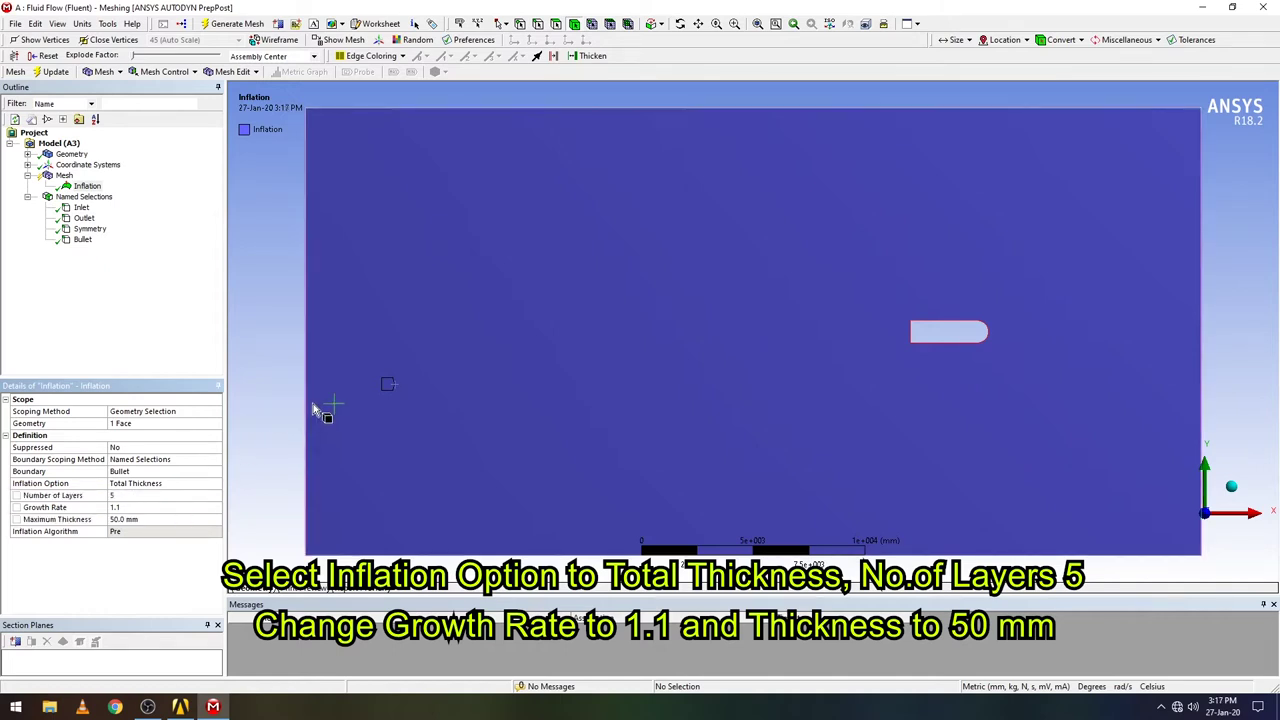
left_click(234, 23)
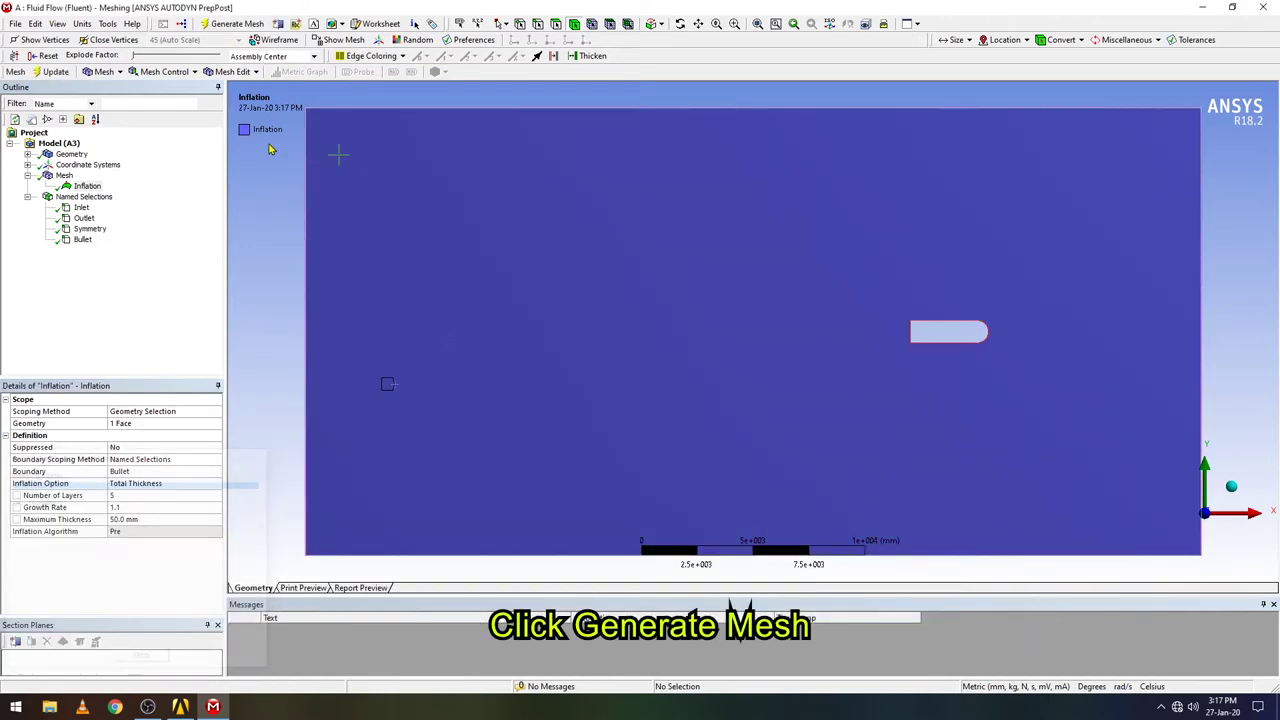
left_click(66, 176)
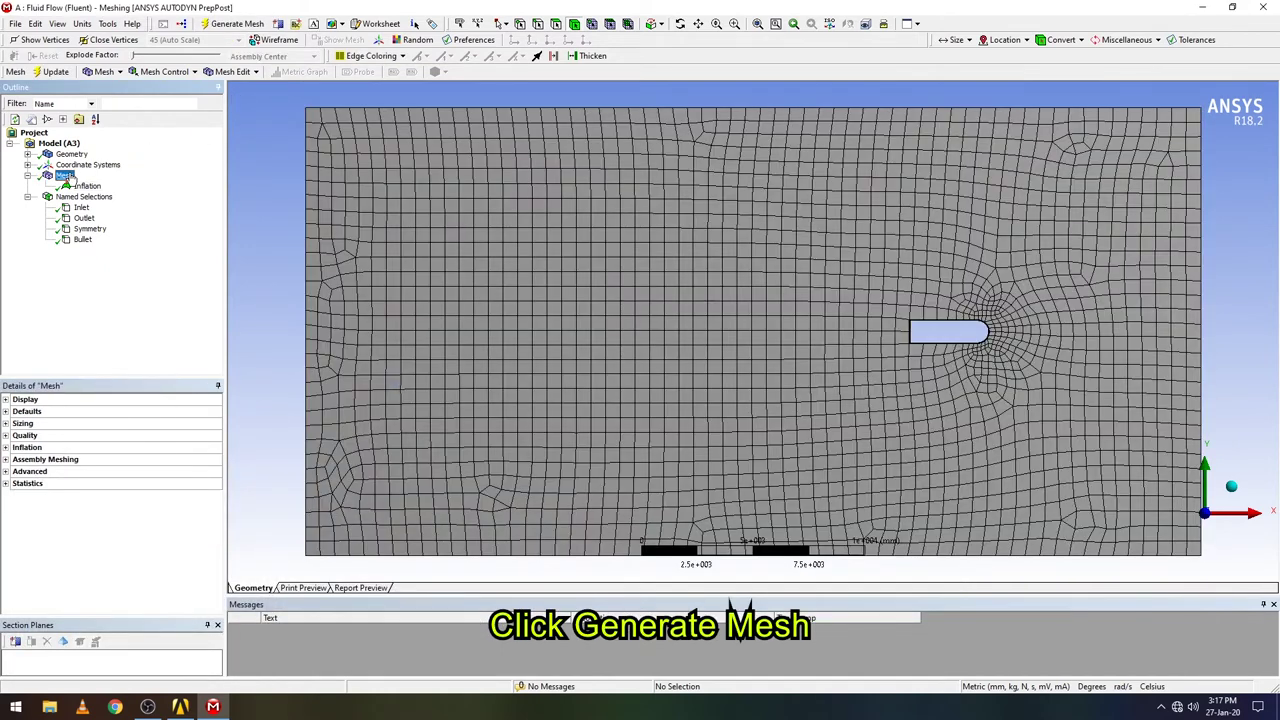
Examine the inflation layers around the bullet's edges and rounded nose, then return to the full domain view
left_click(734, 23)
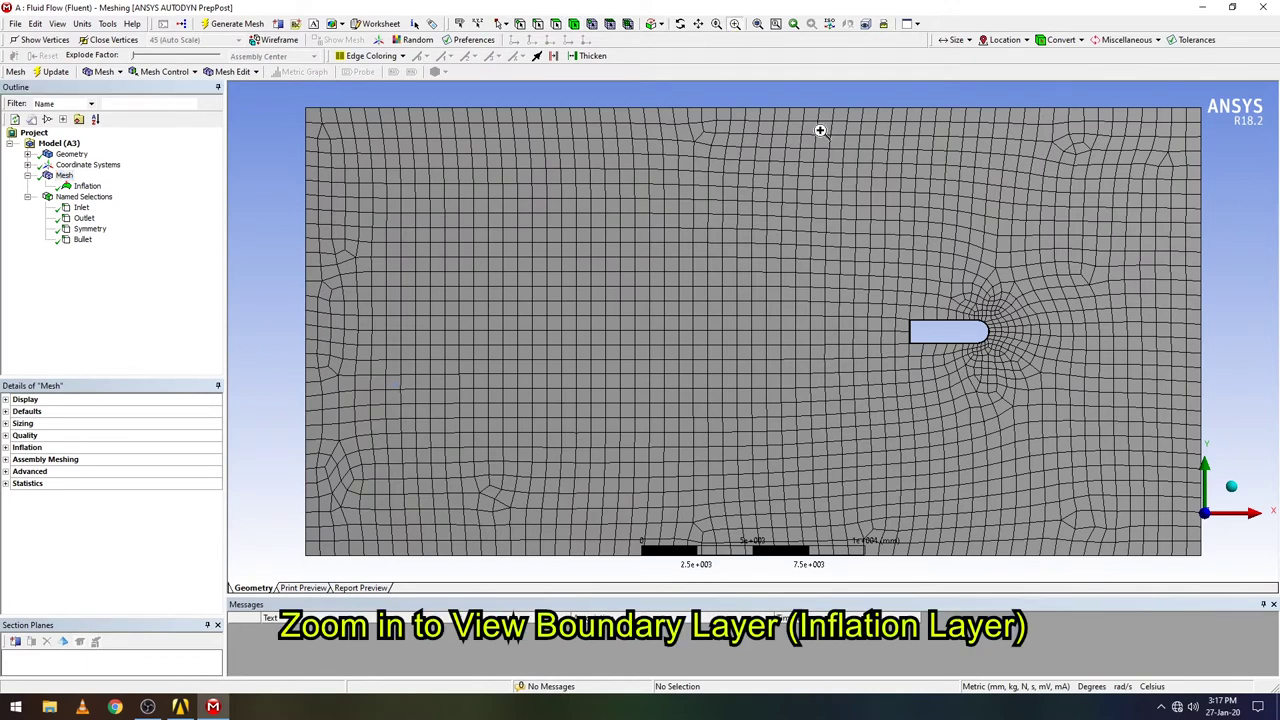
left_click_drag(878, 308, 1048, 380)
left_click_drag(728, 206, 978, 306)
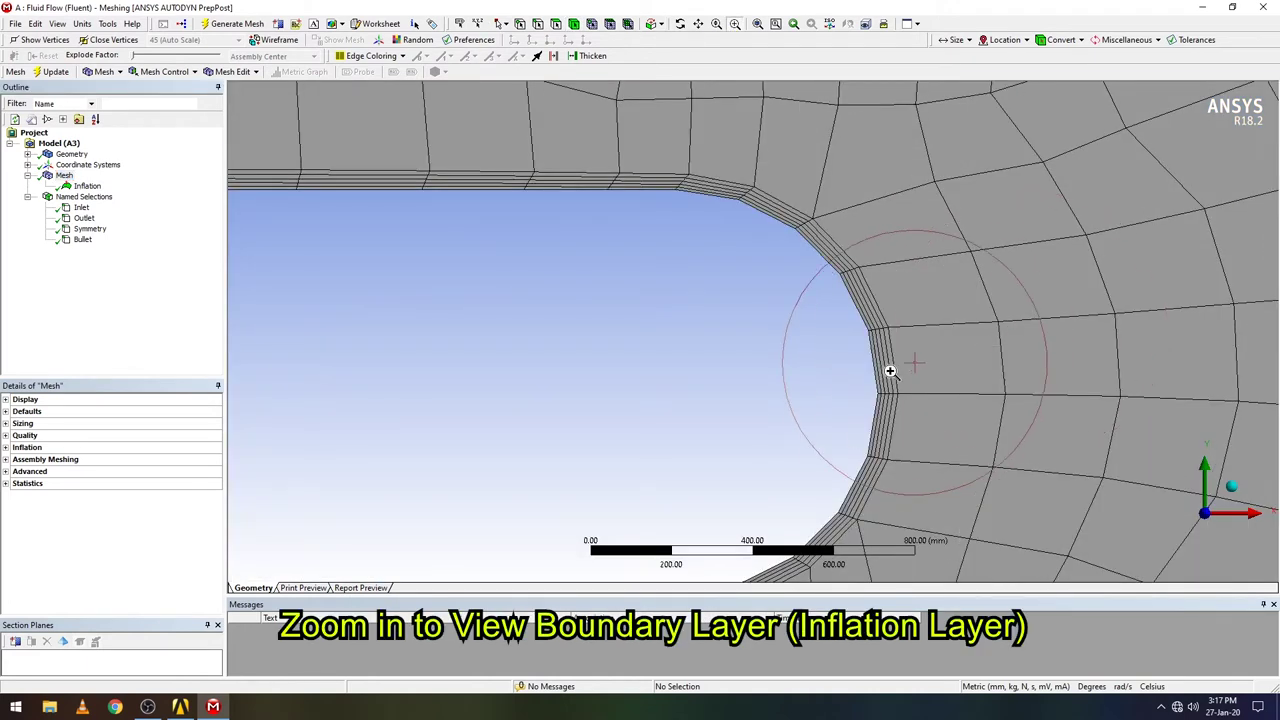
scroll(850, 318, "up", 3)
scroll(900, 323, "down", 3)
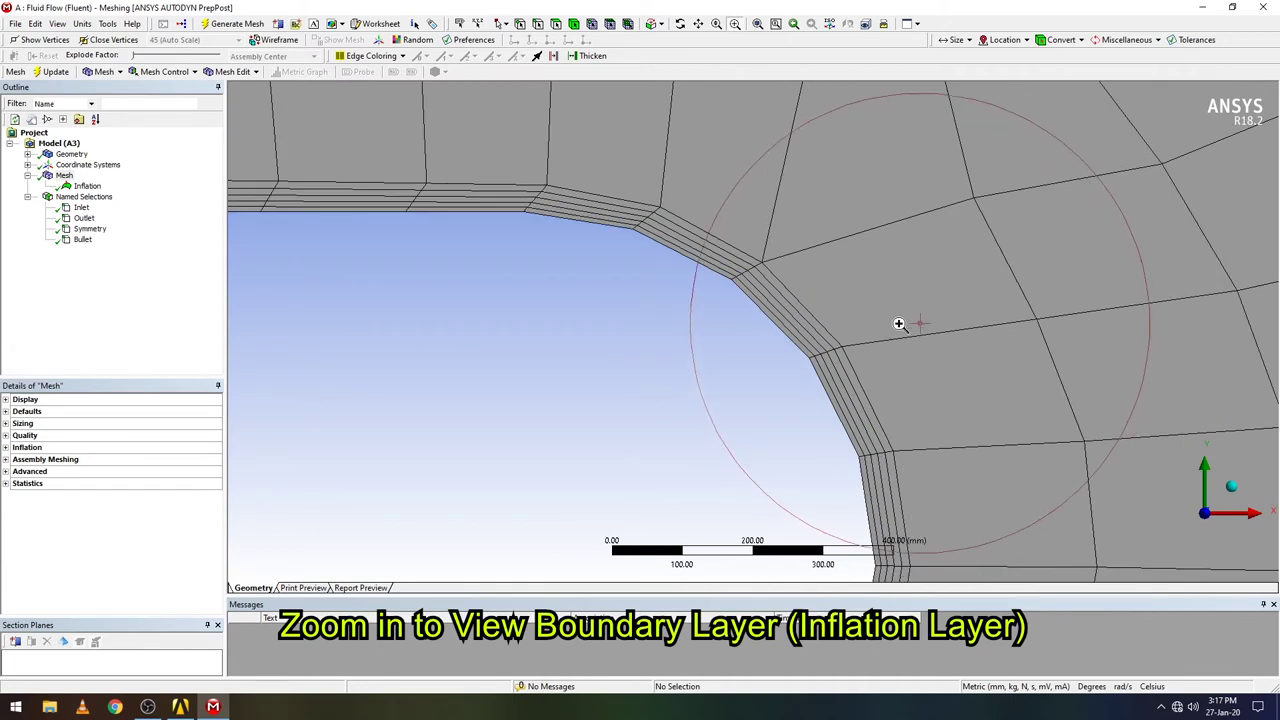
scroll(910, 345, "down", 8)
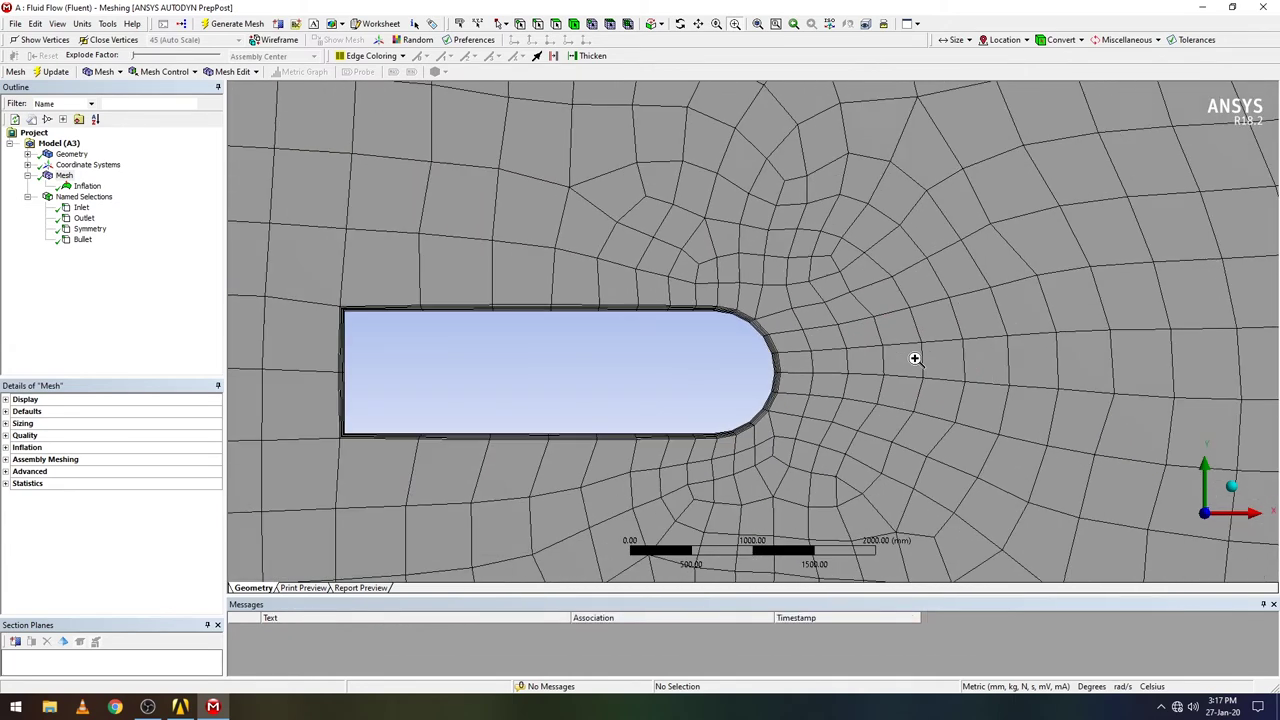
scroll(908, 358, "down", 3)
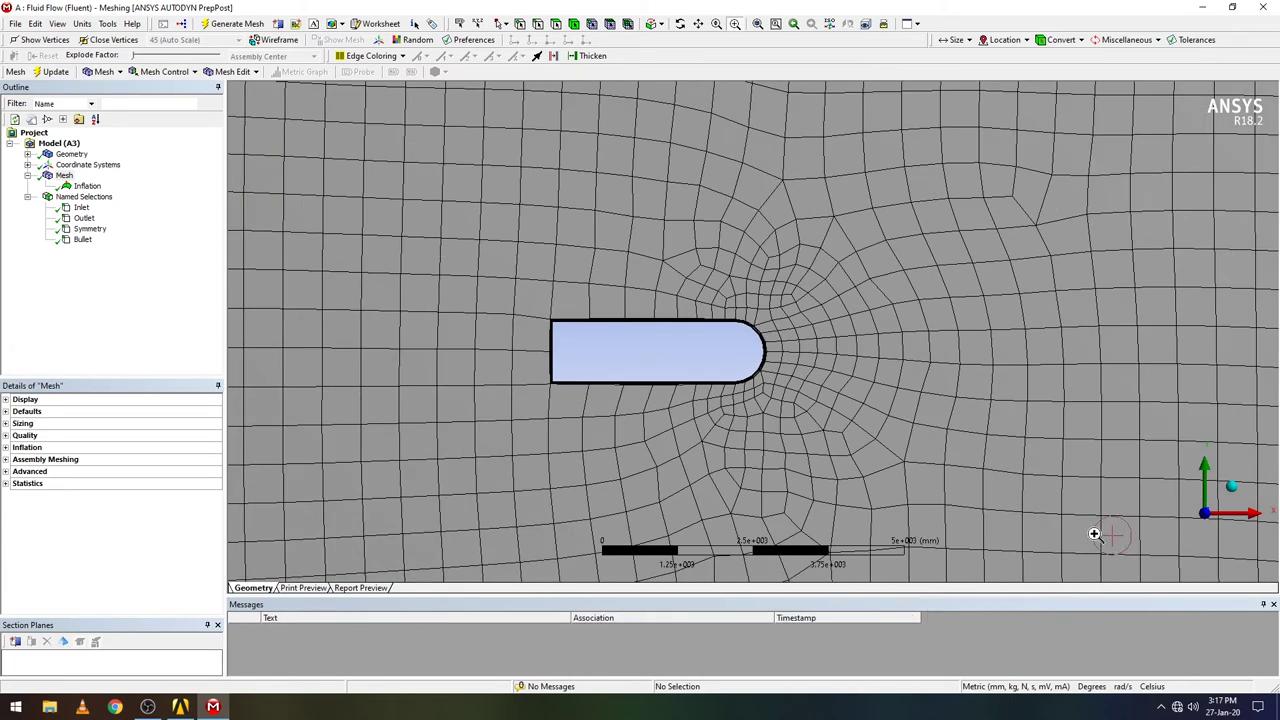
left_click(1205, 515)
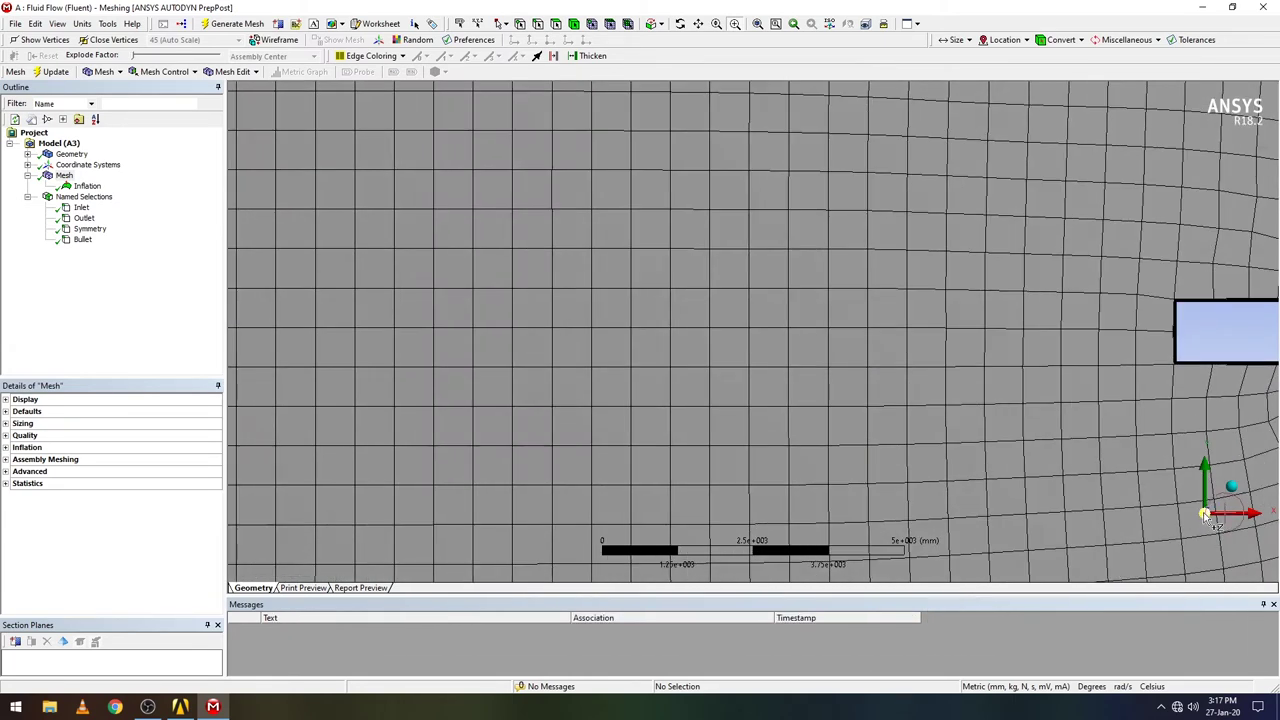
left_click(775, 23)
Insert a Method control under the mesh and apply it to the whole domain body
right_click(64, 175)
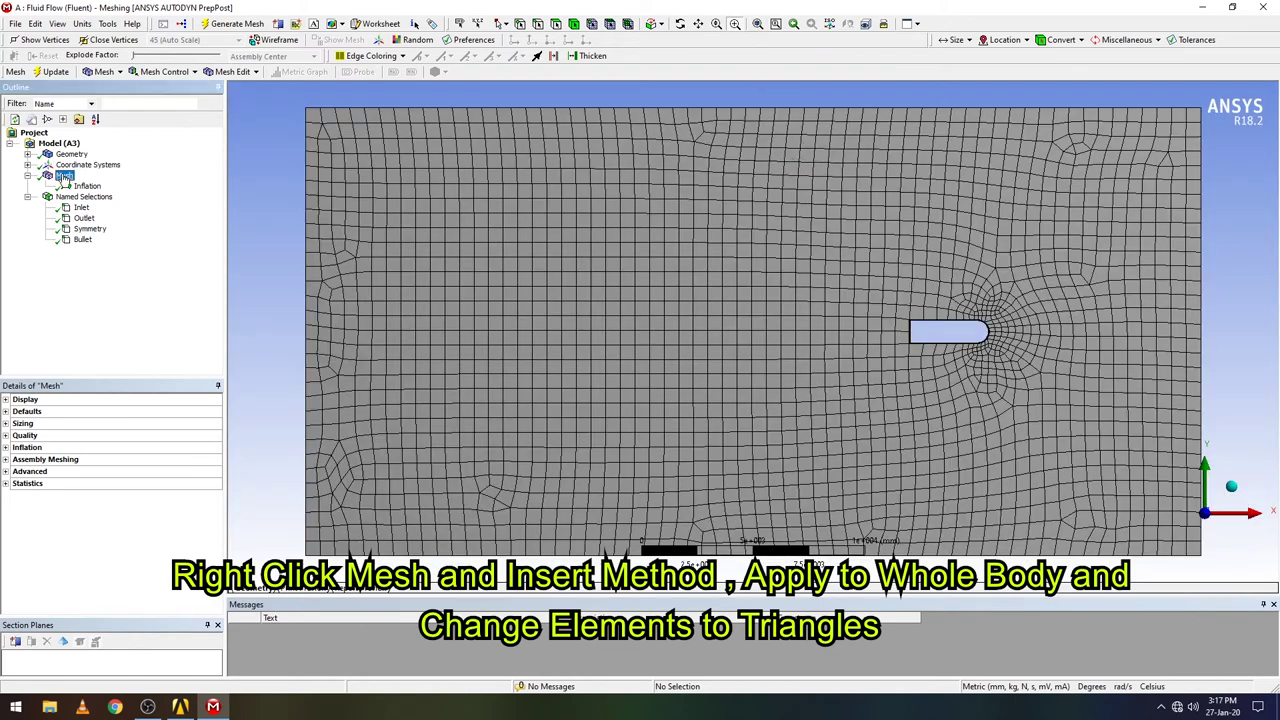
mouse_move(96, 183)
left_click(251, 190)
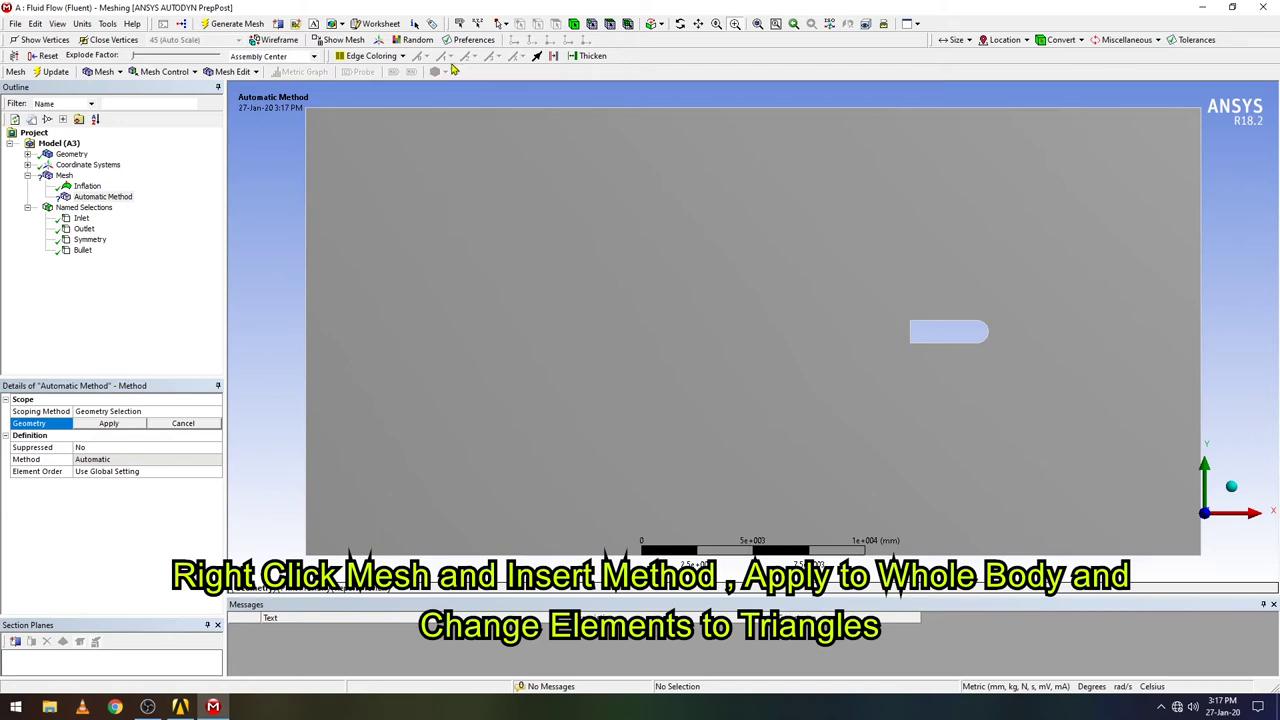
left_click(509, 224)
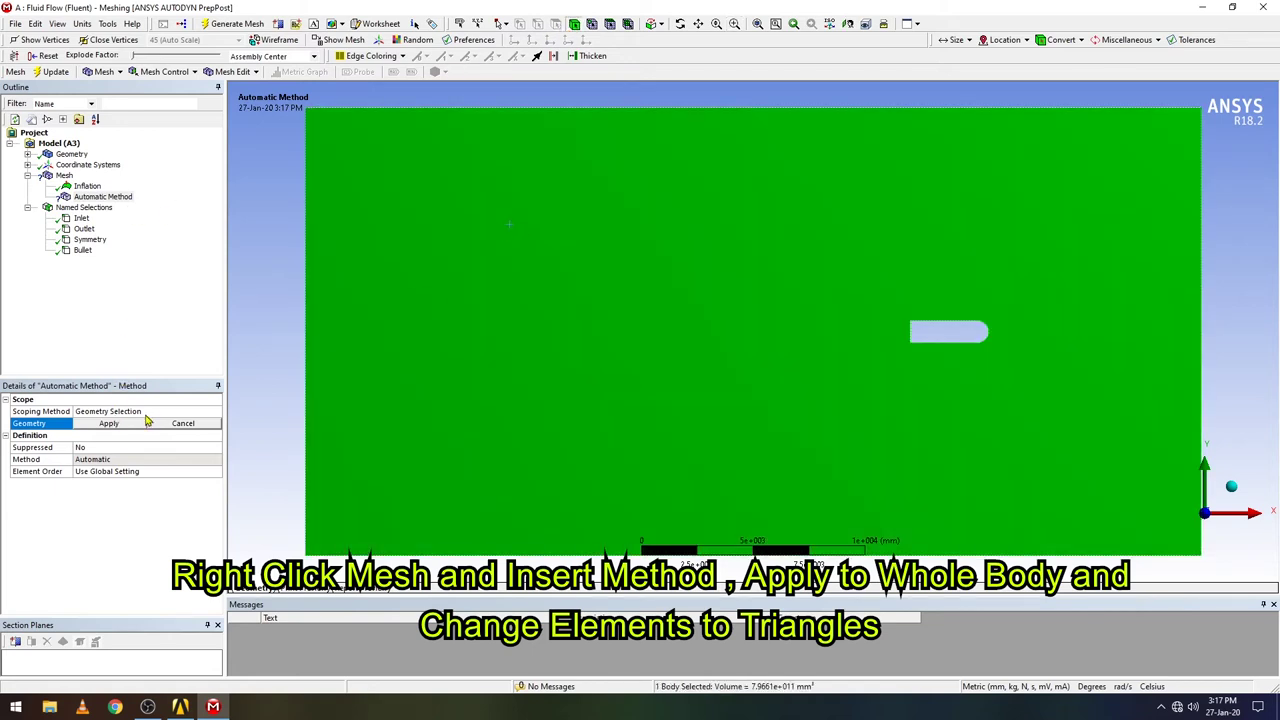
left_click(110, 424)
Set the mesh method to Triangles, and regenerate and display the mesh
left_click(200, 461)
left_click(216, 460)
left_click(150, 478)
left_click(247, 27)
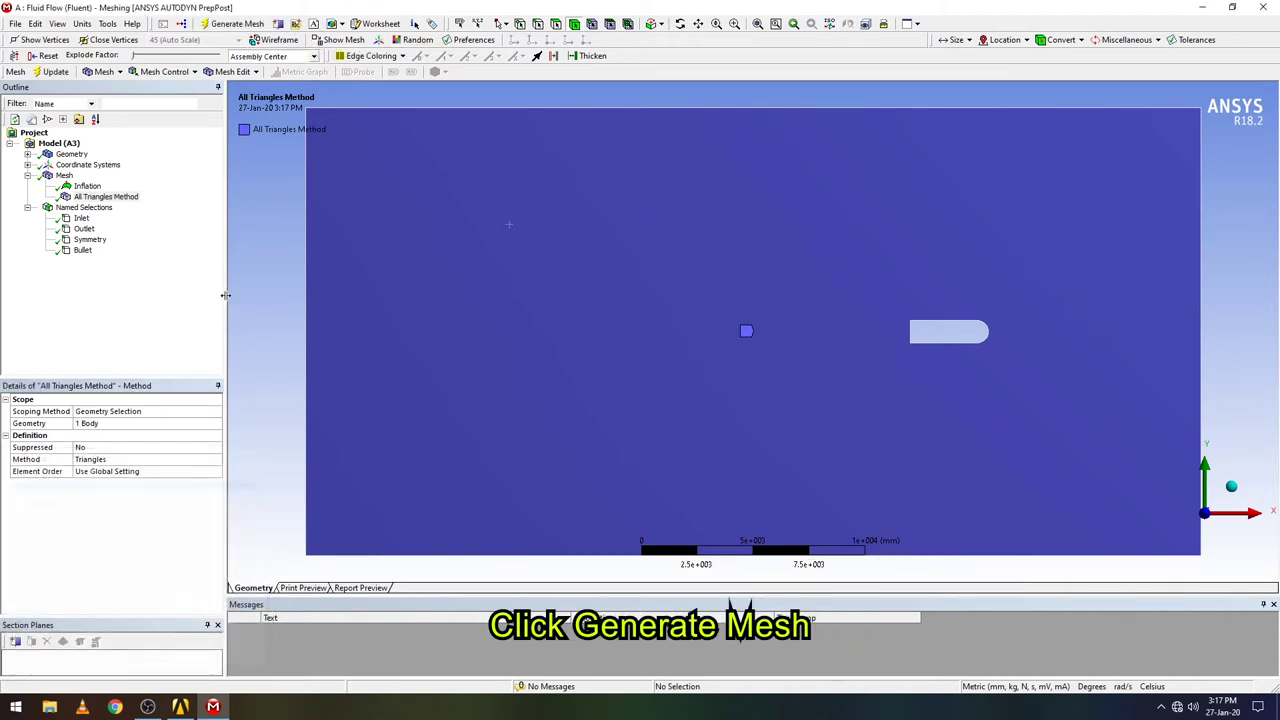
left_click(64, 175)
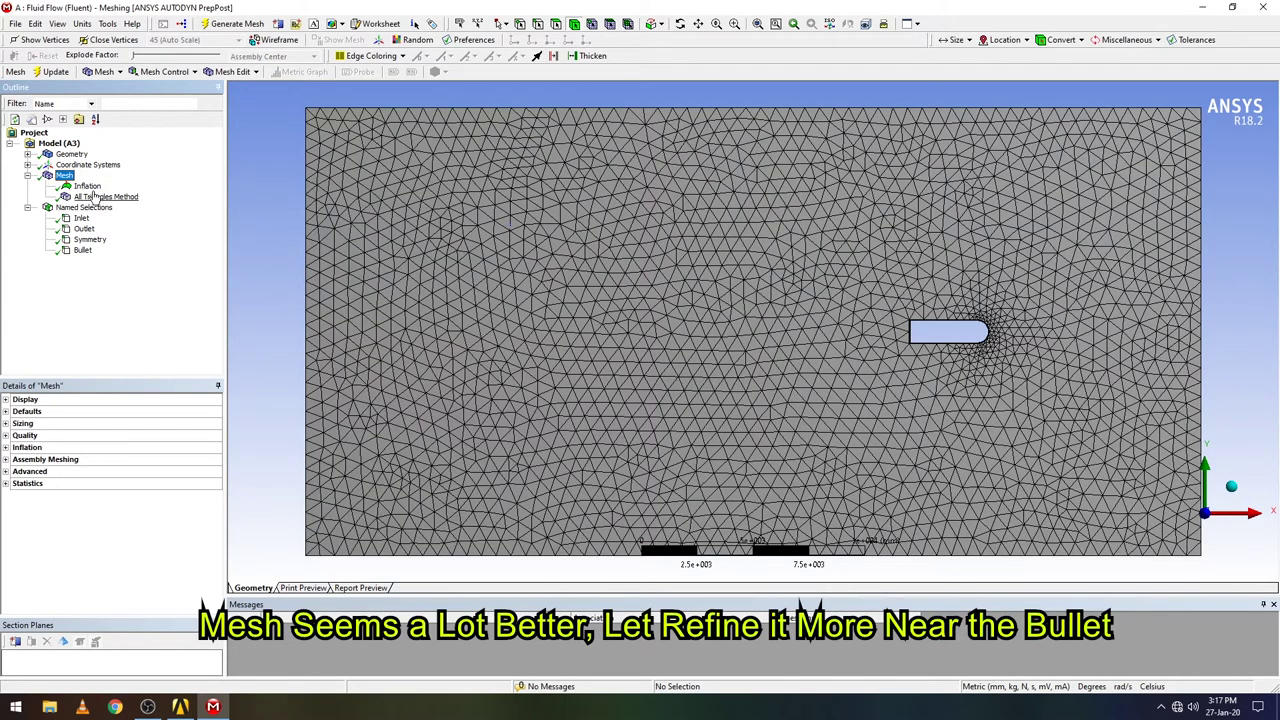
Insert a new coordinate system alongside the global one
left_click(28, 164)
right_click(62, 164)
mouse_move(110, 170)
left_click(220, 172)
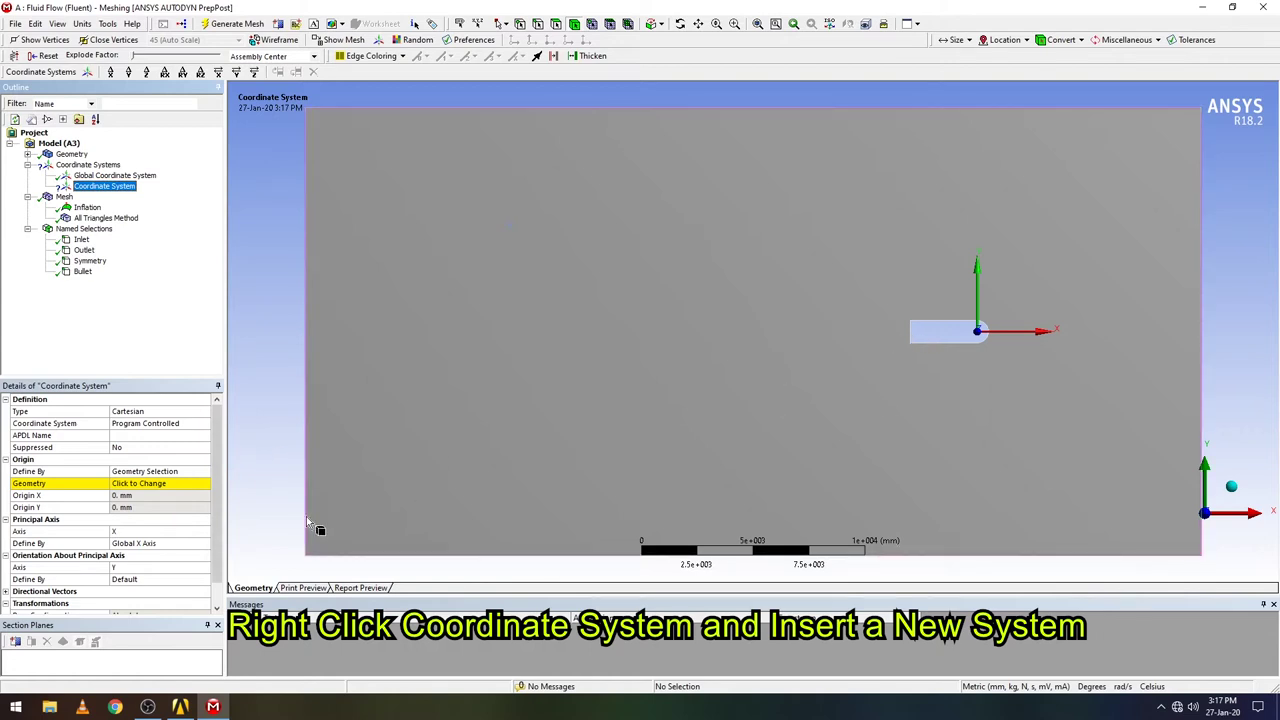
Define the new coordinate system's origin by Named Selection, using Bullet
left_click(150, 471)
left_click(204, 471)
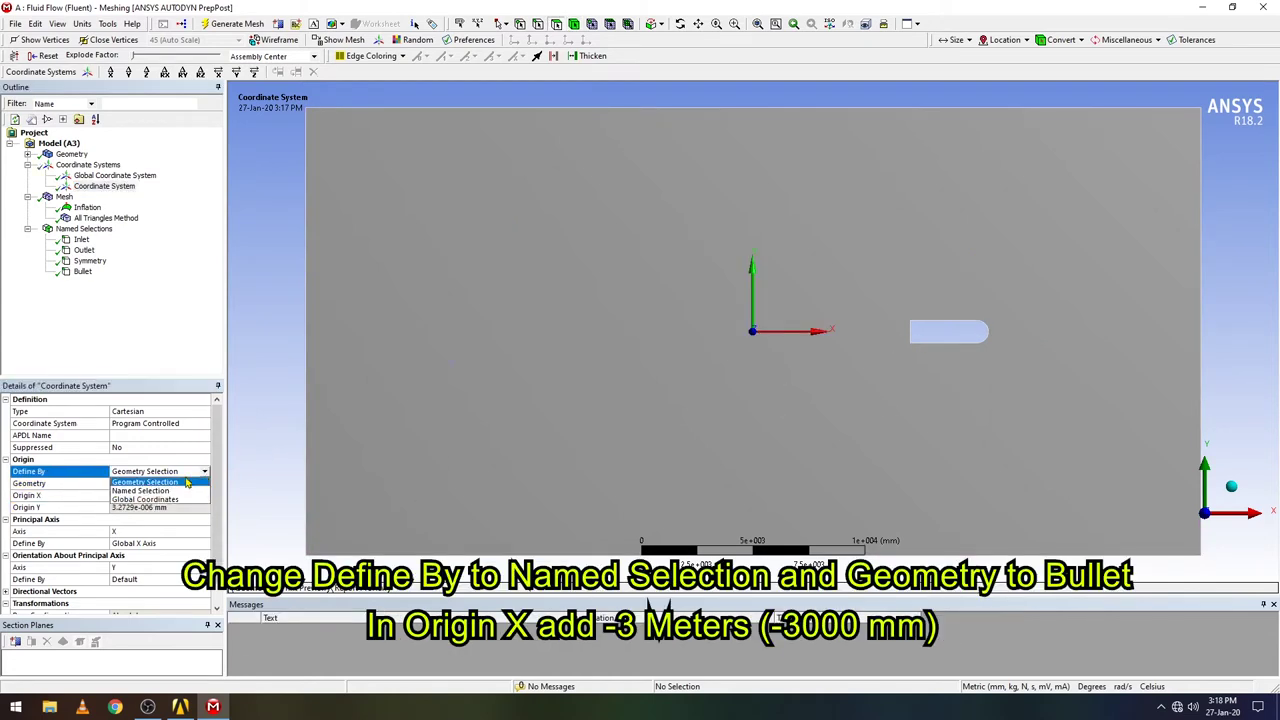
left_click(141, 491)
left_click(150, 483)
left_click(204, 483)
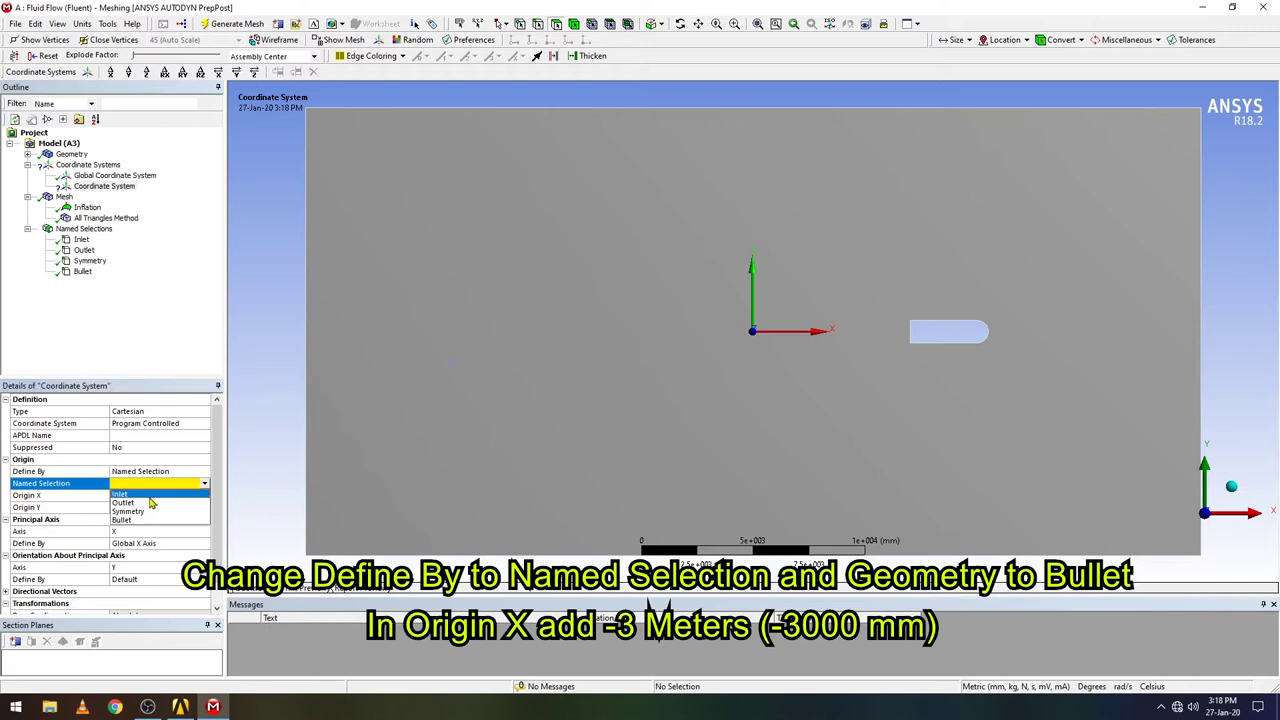
left_click(125, 519)
Set the new coordinate system's Origin X to -3000 mm
left_click(145, 496)
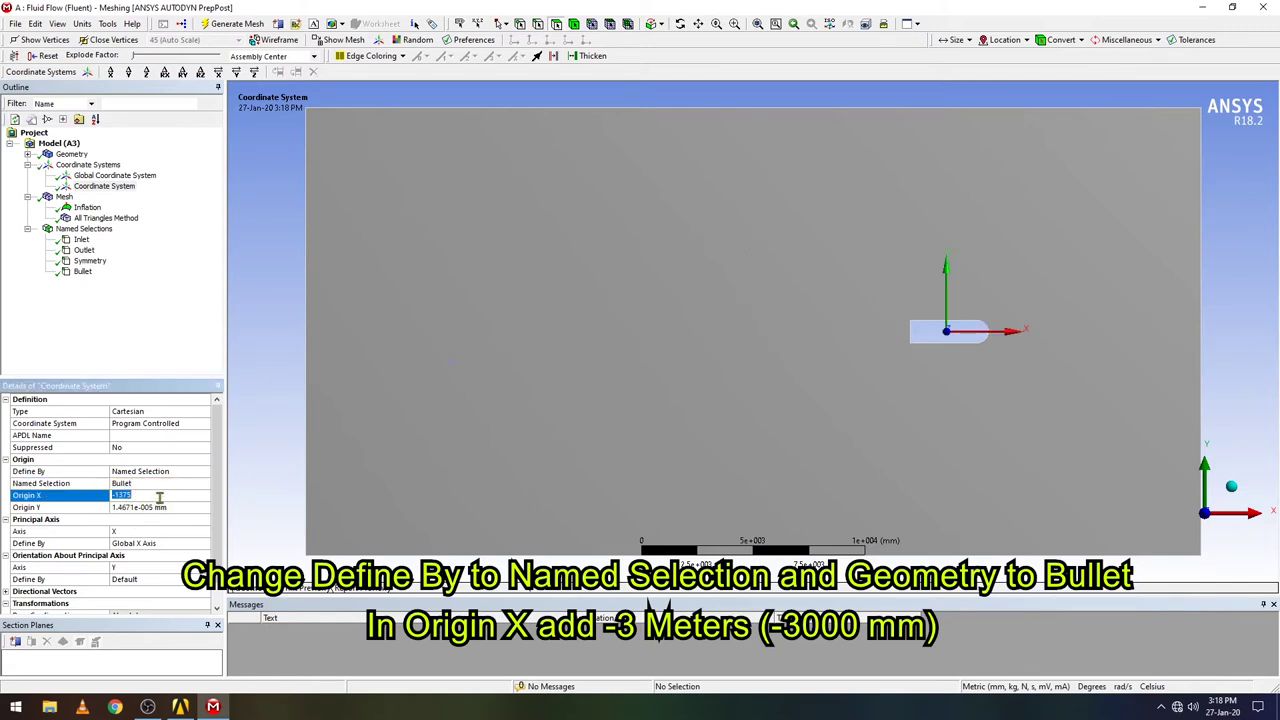
type("-3000")
key("Return")
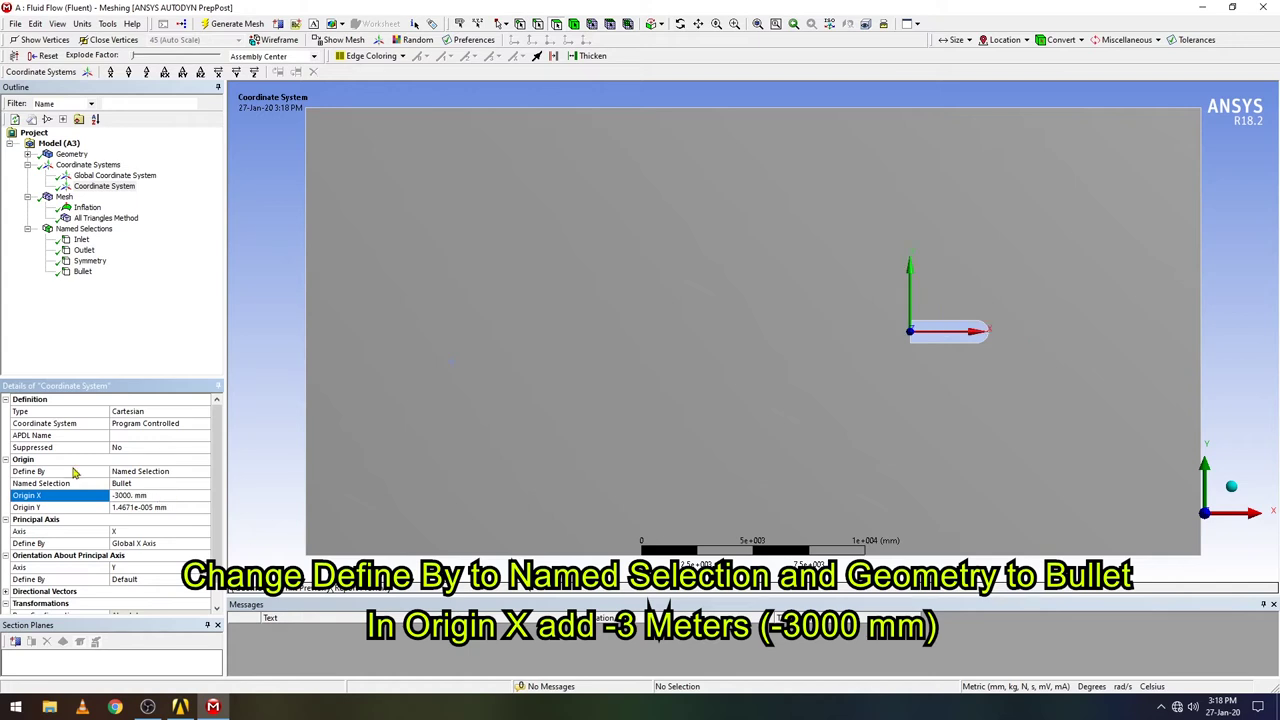
left_click(28, 164)
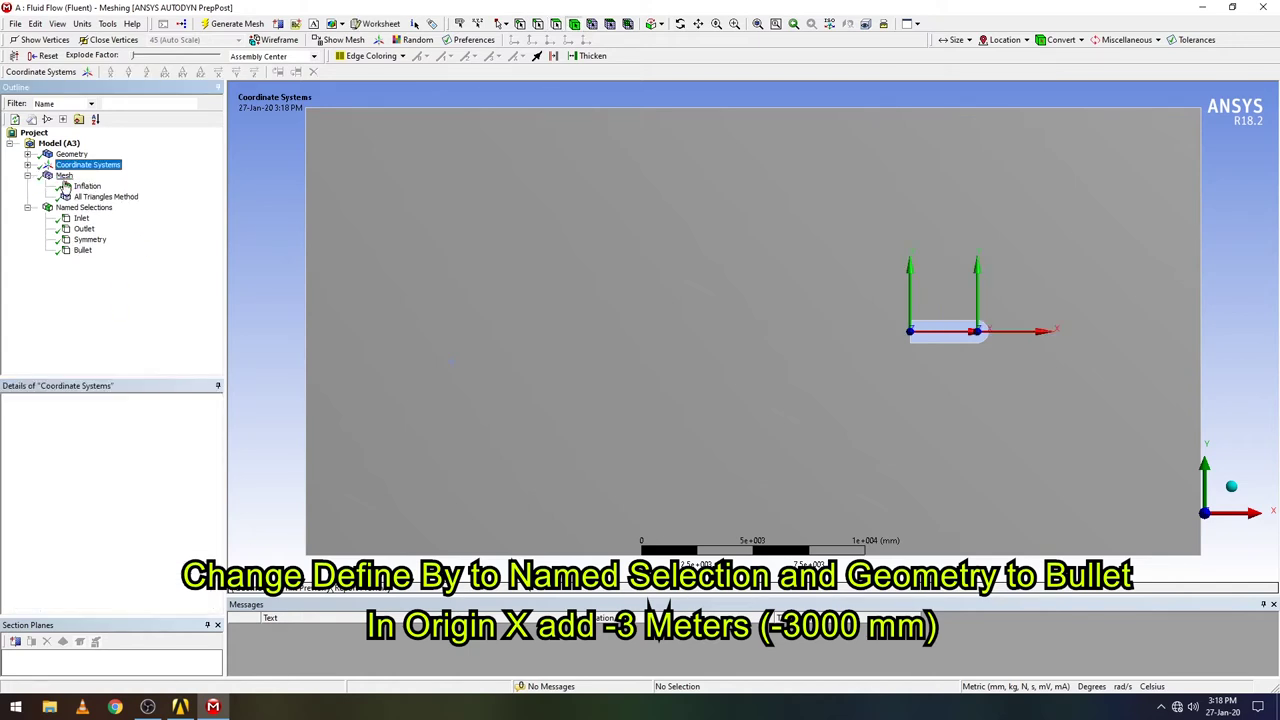
Insert a Sizing control under the mesh and apply it to the whole domain body
left_click(64, 175)
right_click(64, 175)
mouse_move(100, 185)
left_click(240, 206)
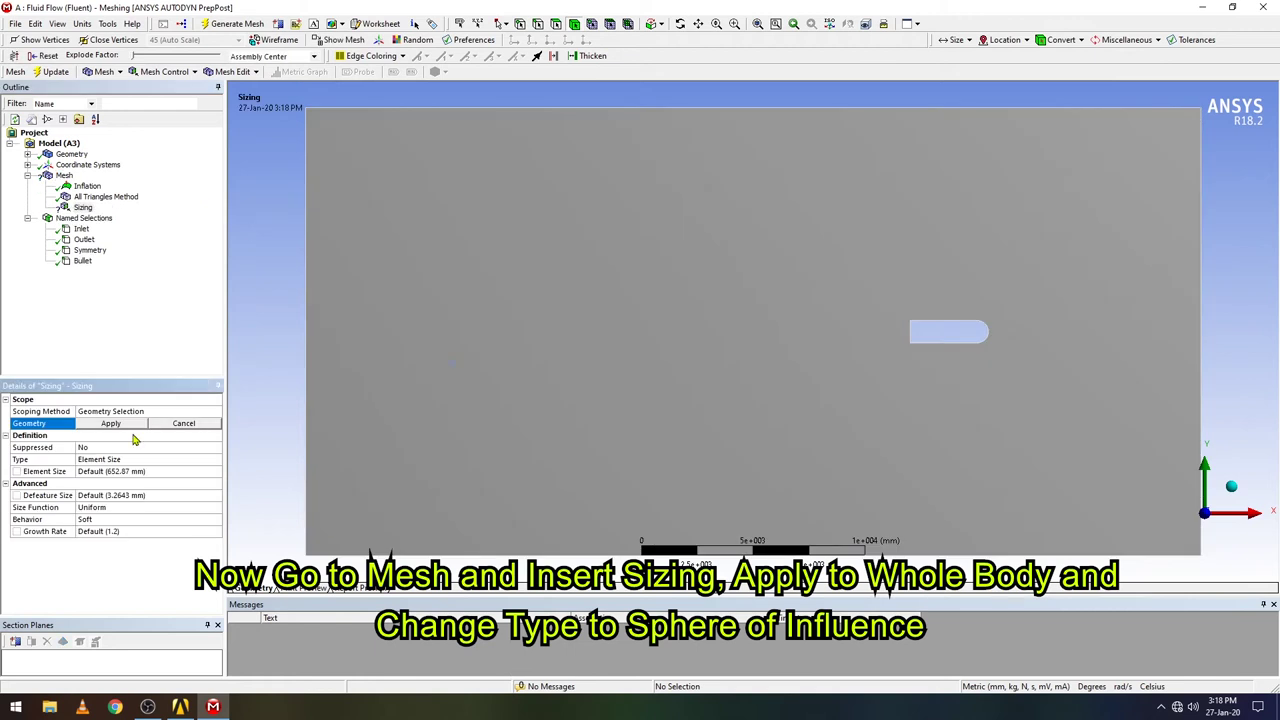
left_click(351, 380)
left_click(112, 423)
Set the body sizing type to Sphere of Influence, centred on the newly created coordinate system
left_click(213, 461)
left_click(213, 461)
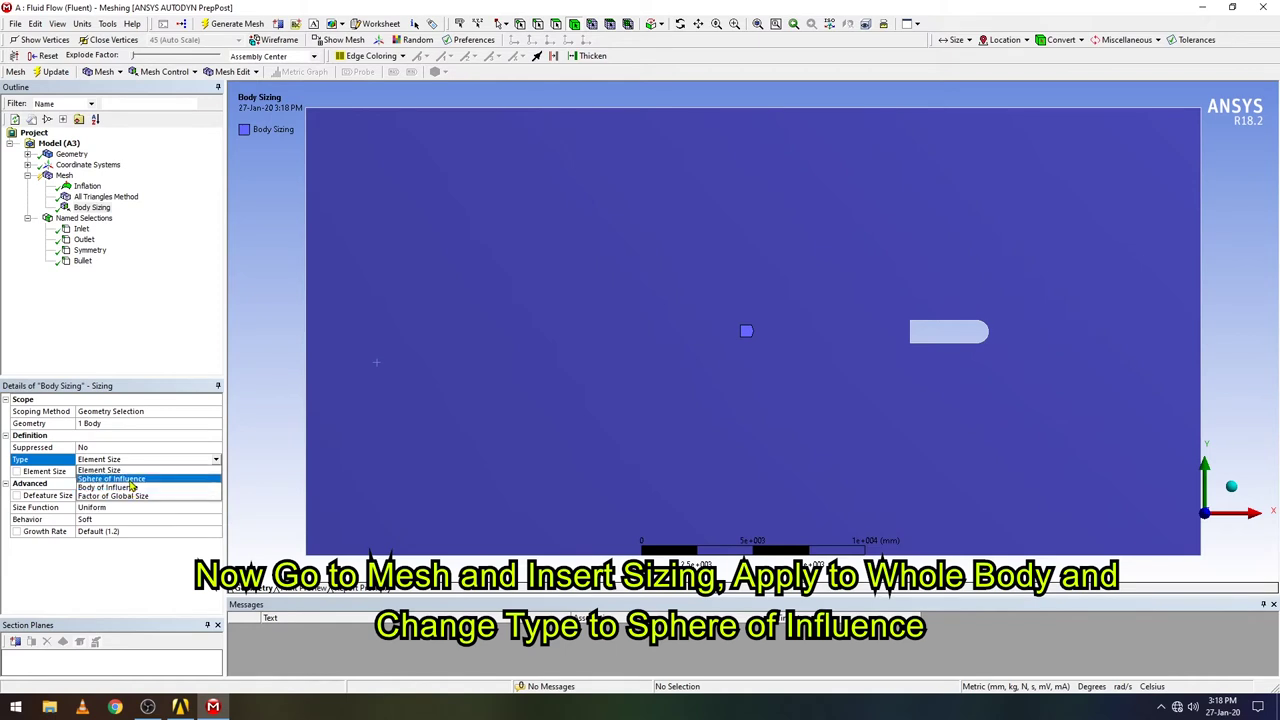
left_click(112, 479)
left_click(184, 472)
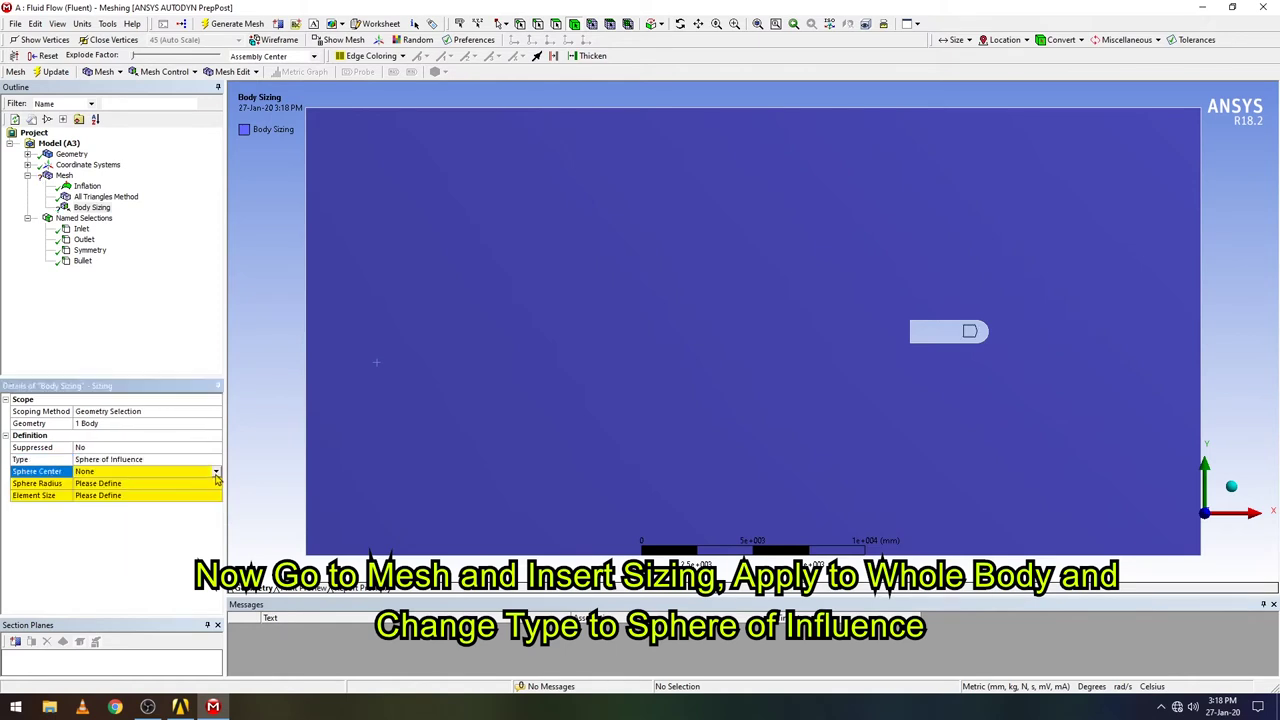
left_click(134, 489)
Set the sphere of influence's radius to 6000 mm and element size to 50 mm, and generate the mesh
left_click(190, 486)
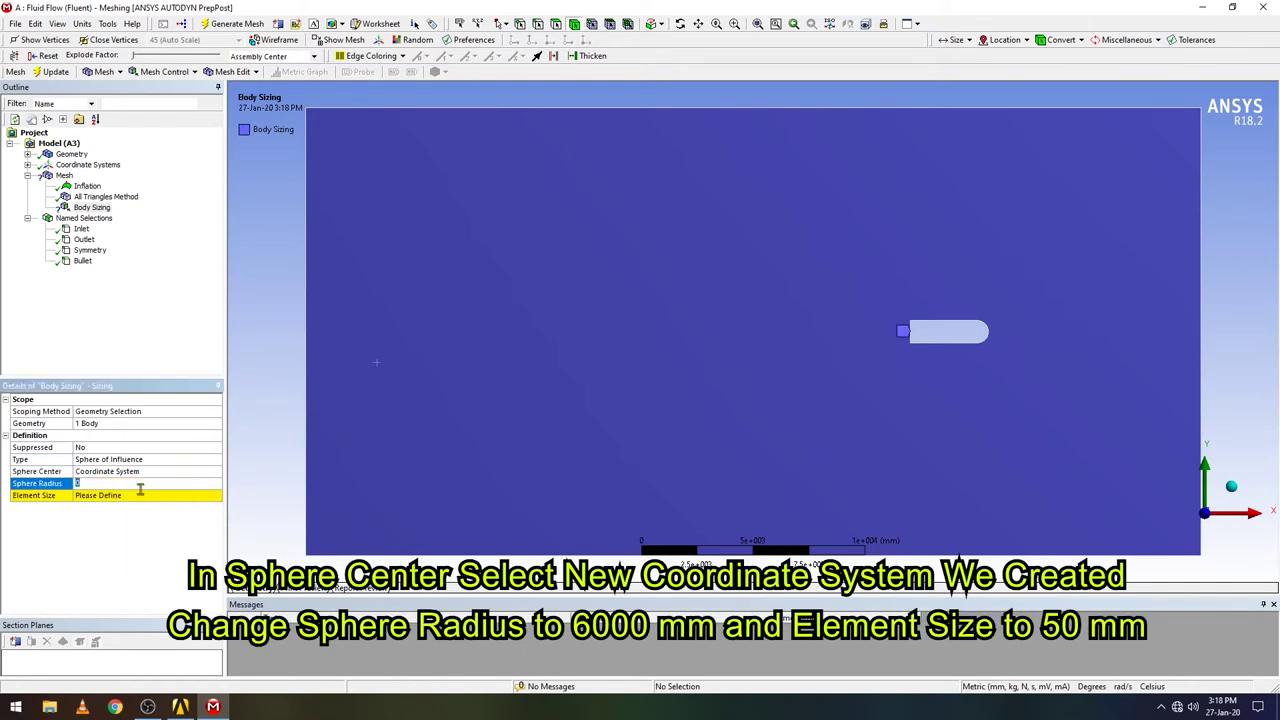
type("6")
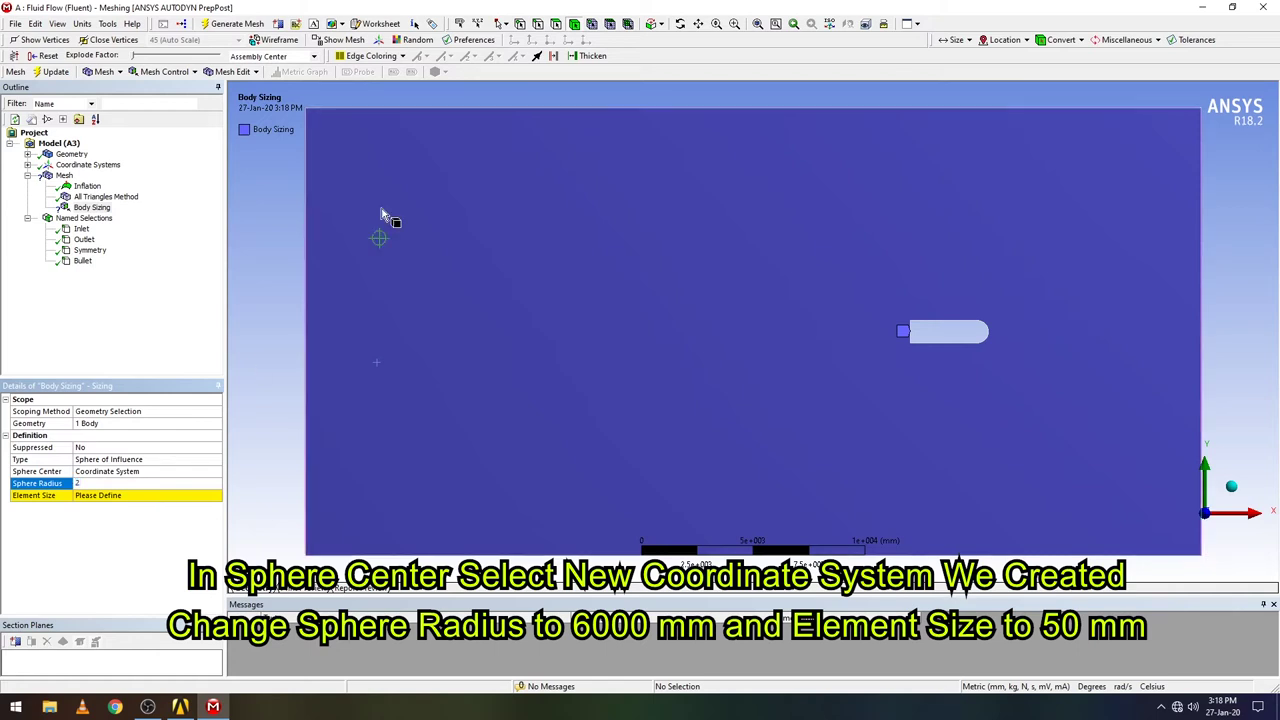
left_click(112, 498)
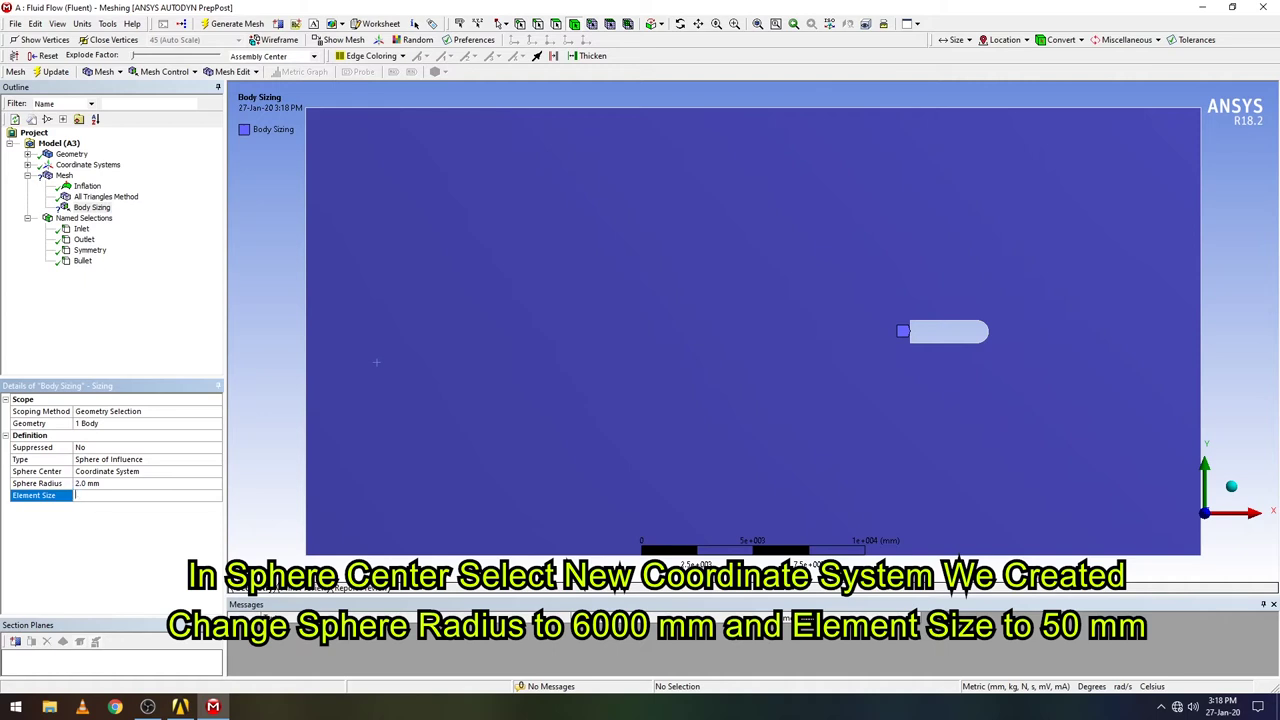
left_click(24, 486)
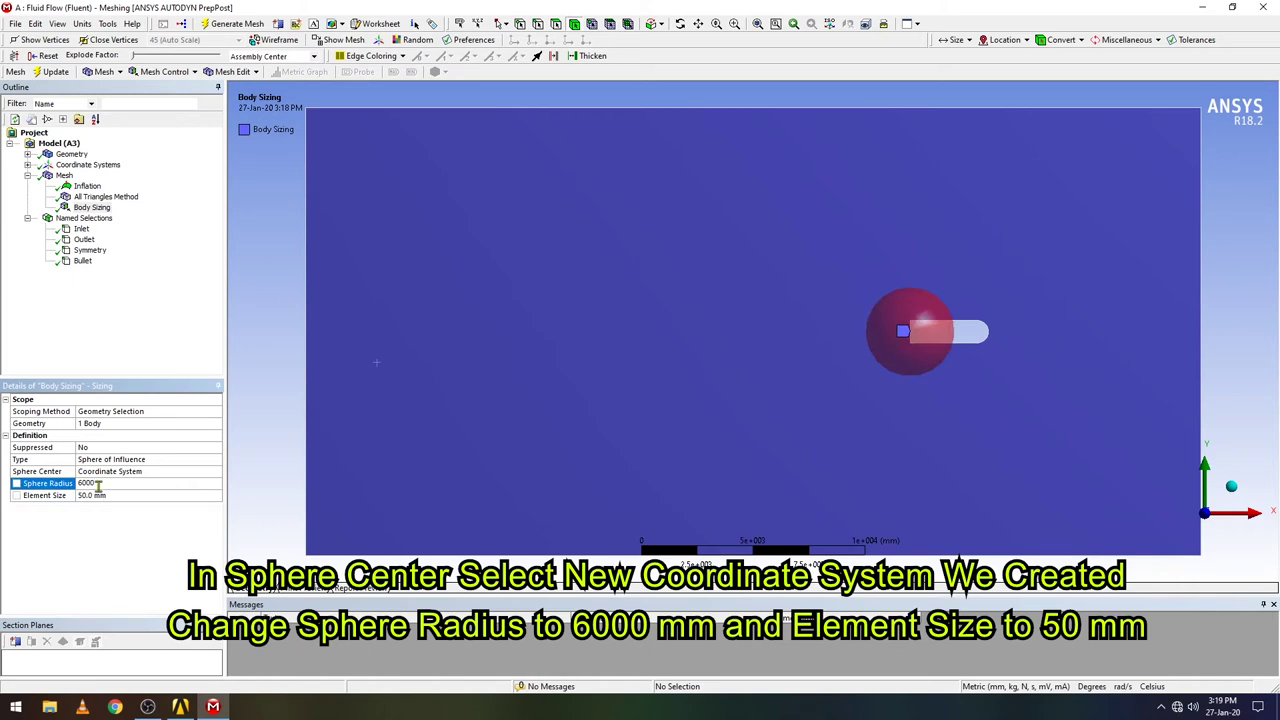
left_click(237, 23)
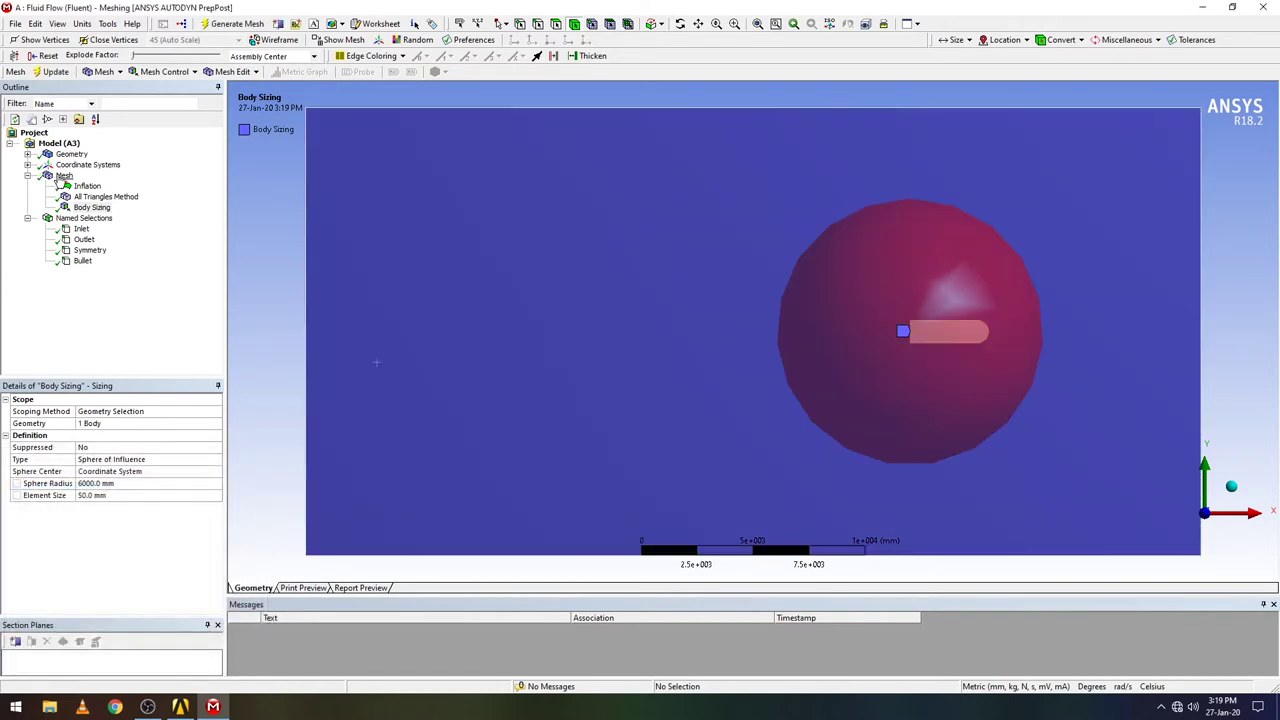
left_click(63, 176)
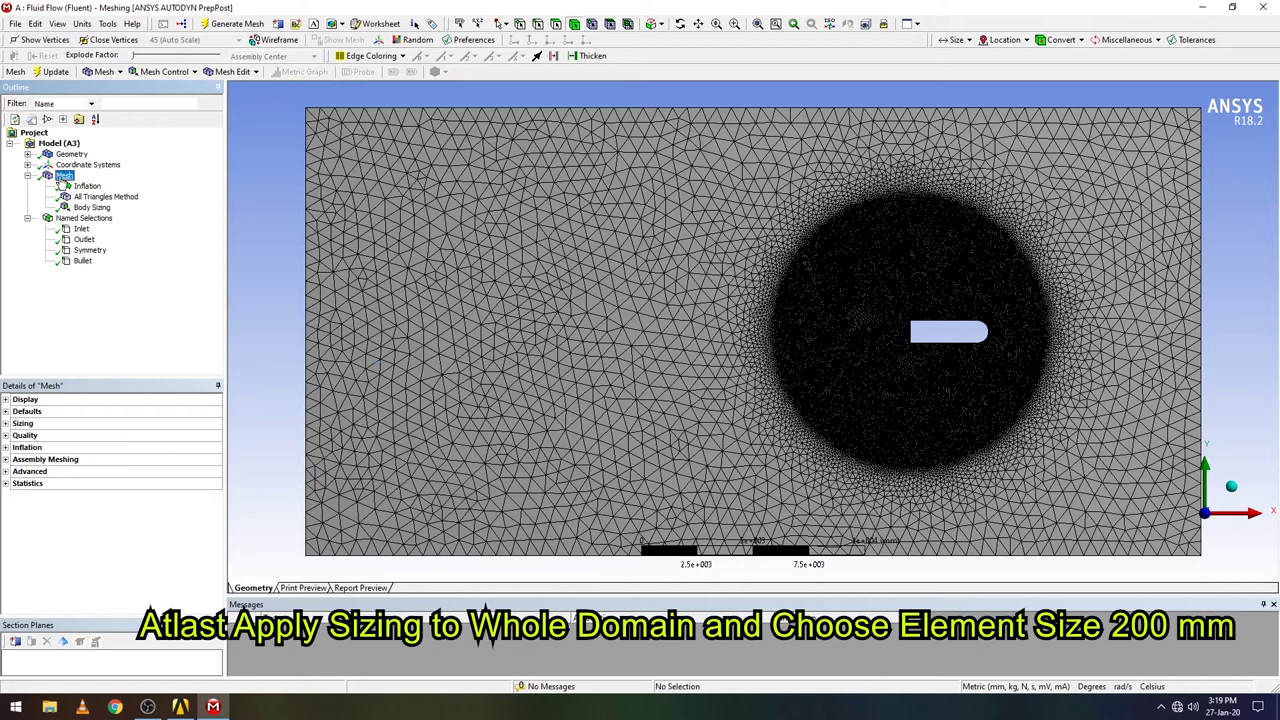
right_click(65, 176)
mouse_move(150, 184)
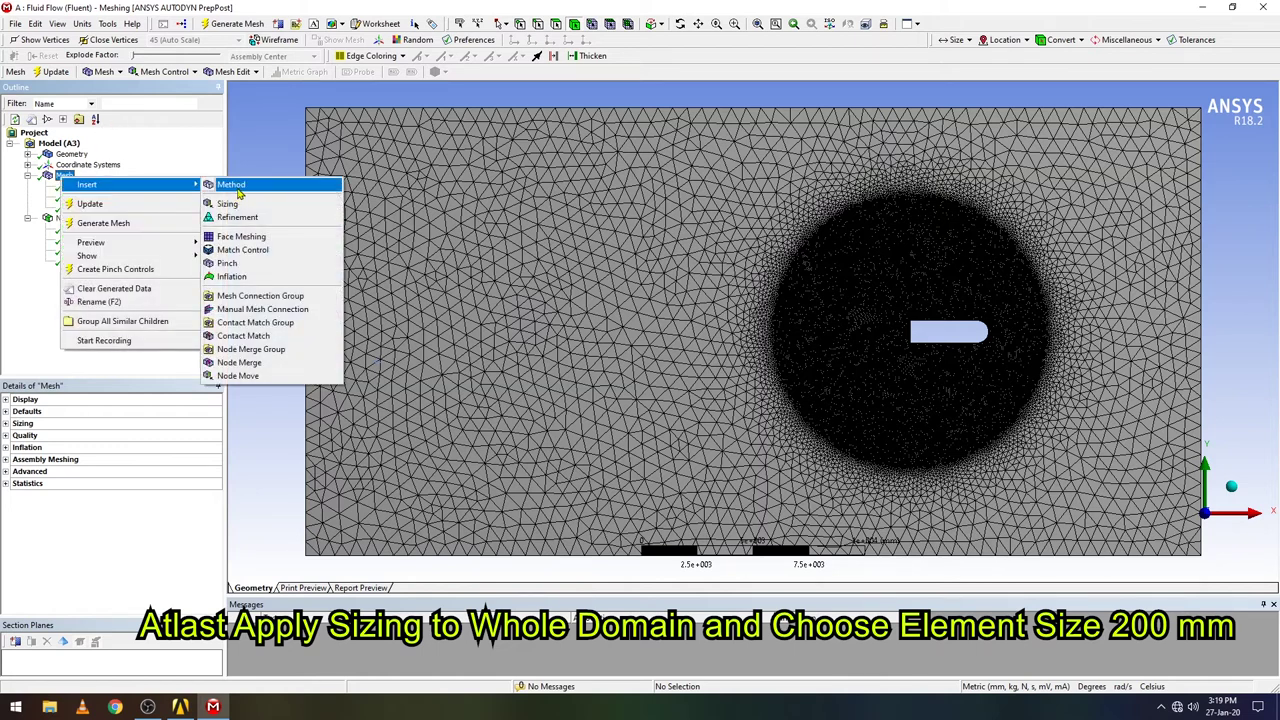
left_click(238, 192)
right_click(100, 218)
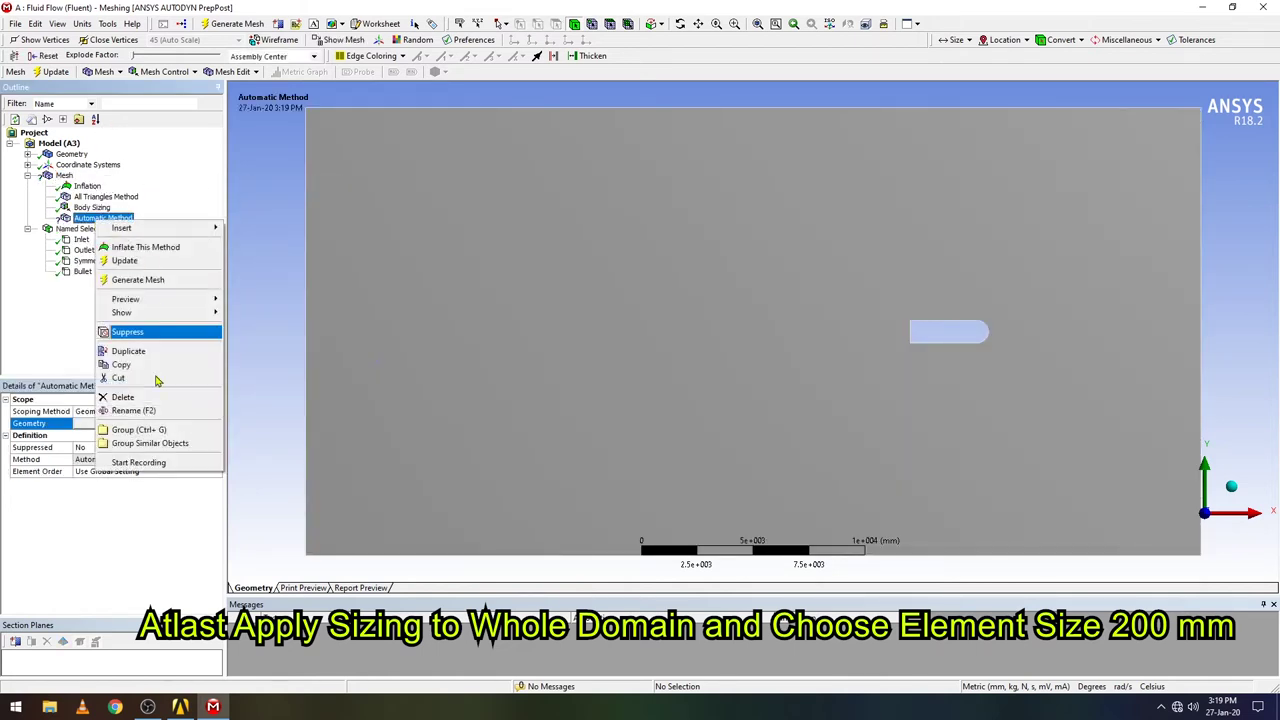
left_click(122, 397)
left_click(636, 401)
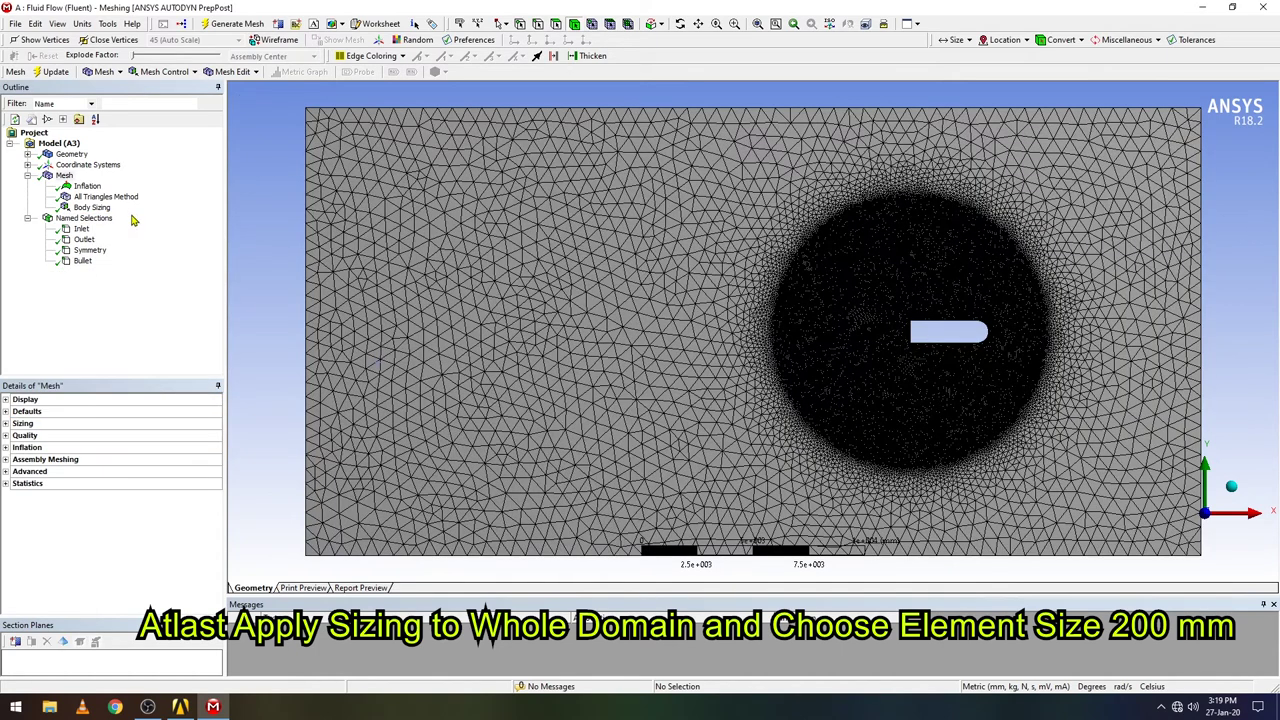
Insert a second Sizing control under the mesh, applied to the whole domain body with an element size of 200 mm
right_click(62, 175)
mouse_move(110, 181)
left_click(270, 199)
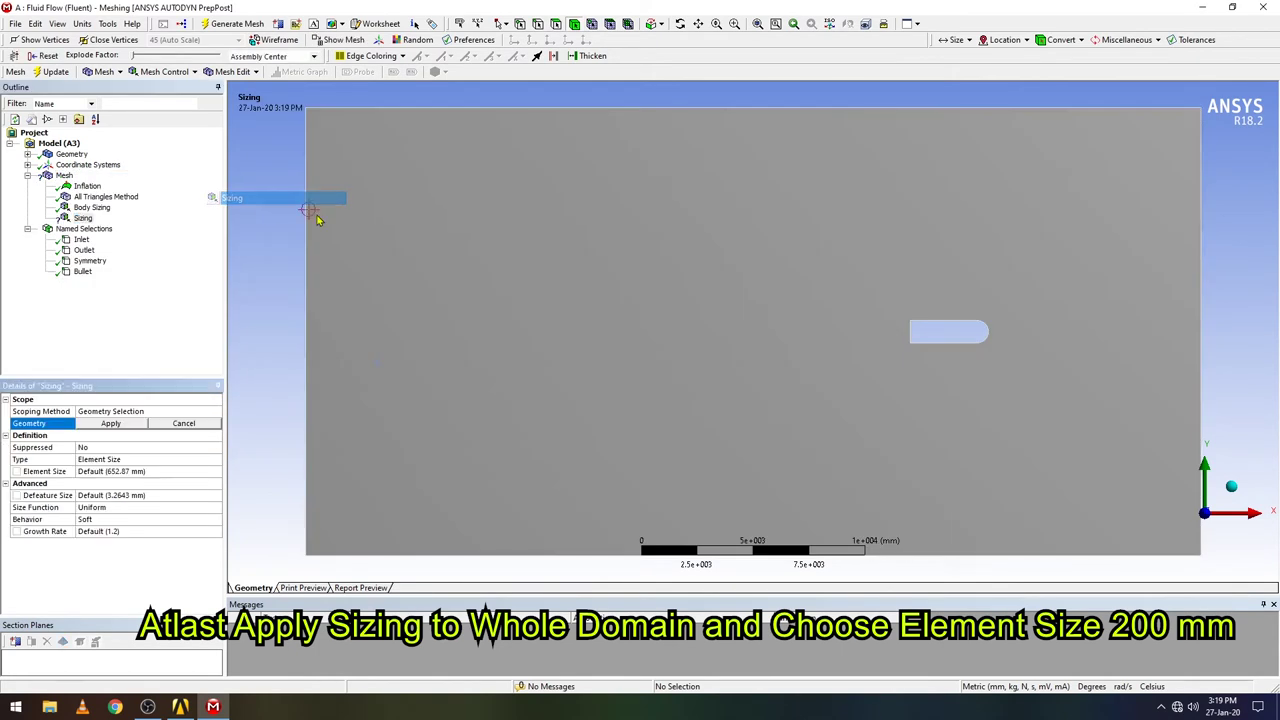
left_click(441, 238)
left_click(120, 425)
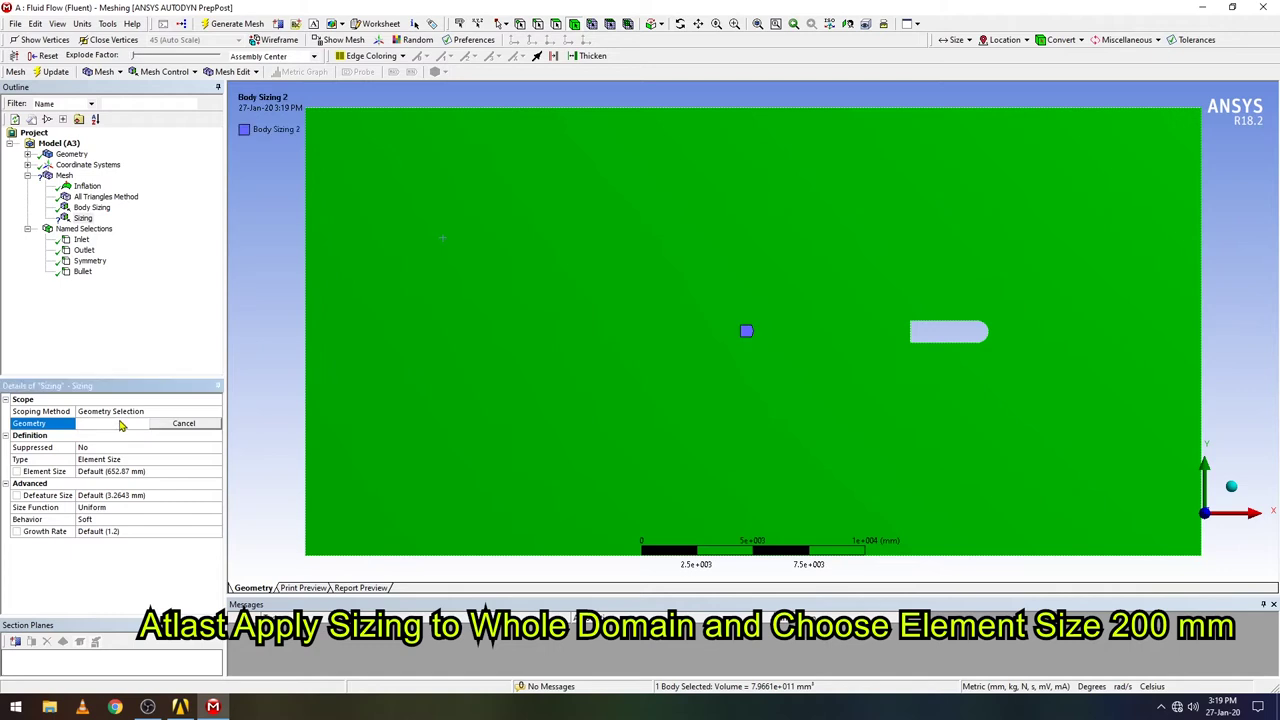
left_click(110, 472)
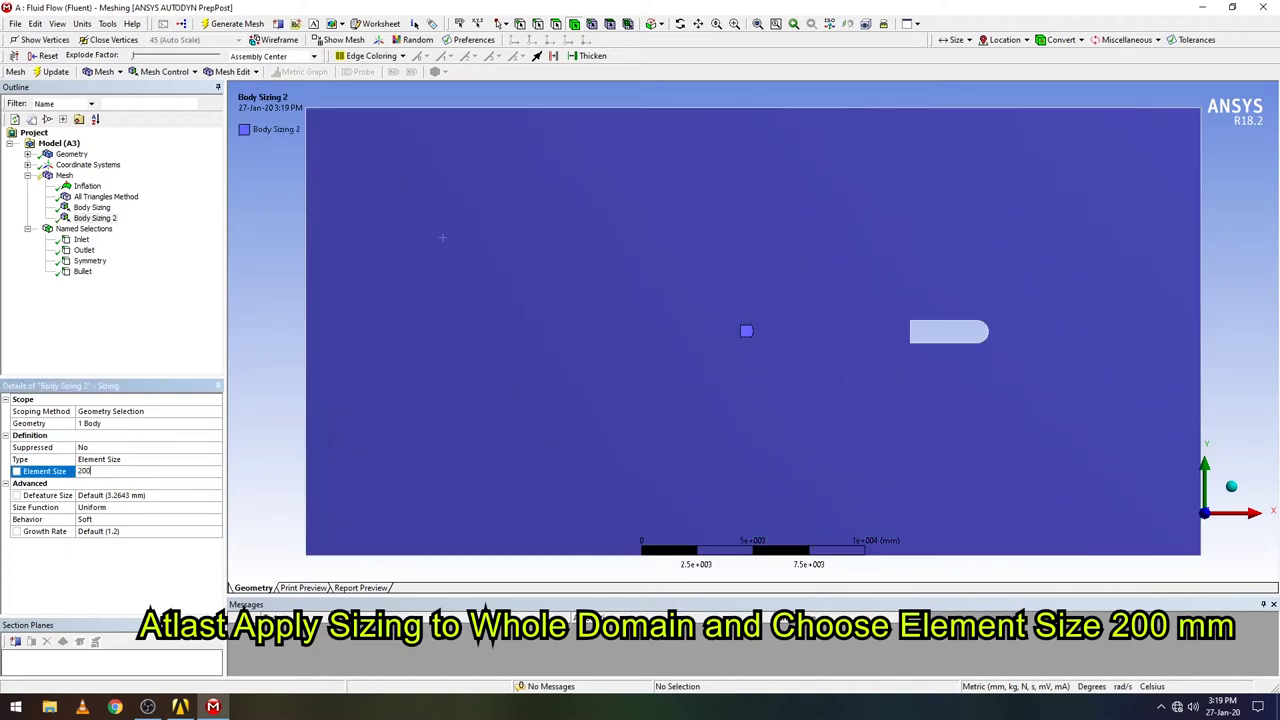
Regenerate the mesh and review its node and element statistics
left_click(238, 25)
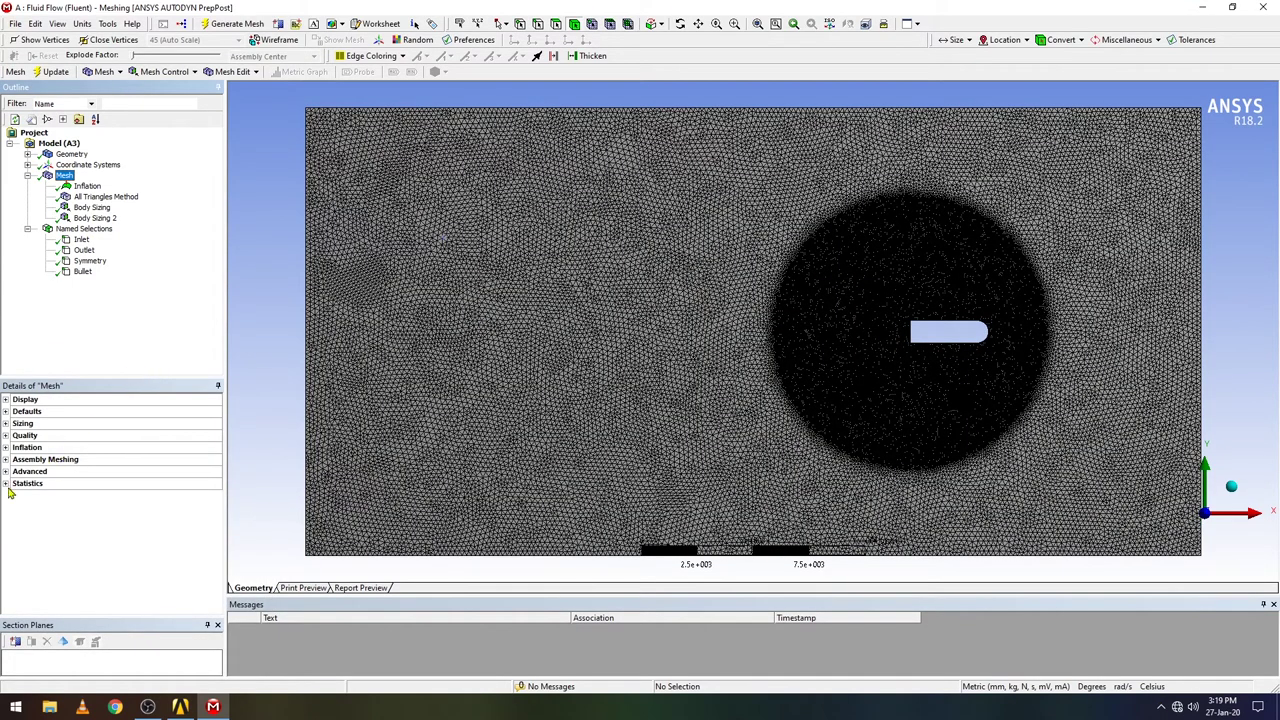
left_click(6, 484)
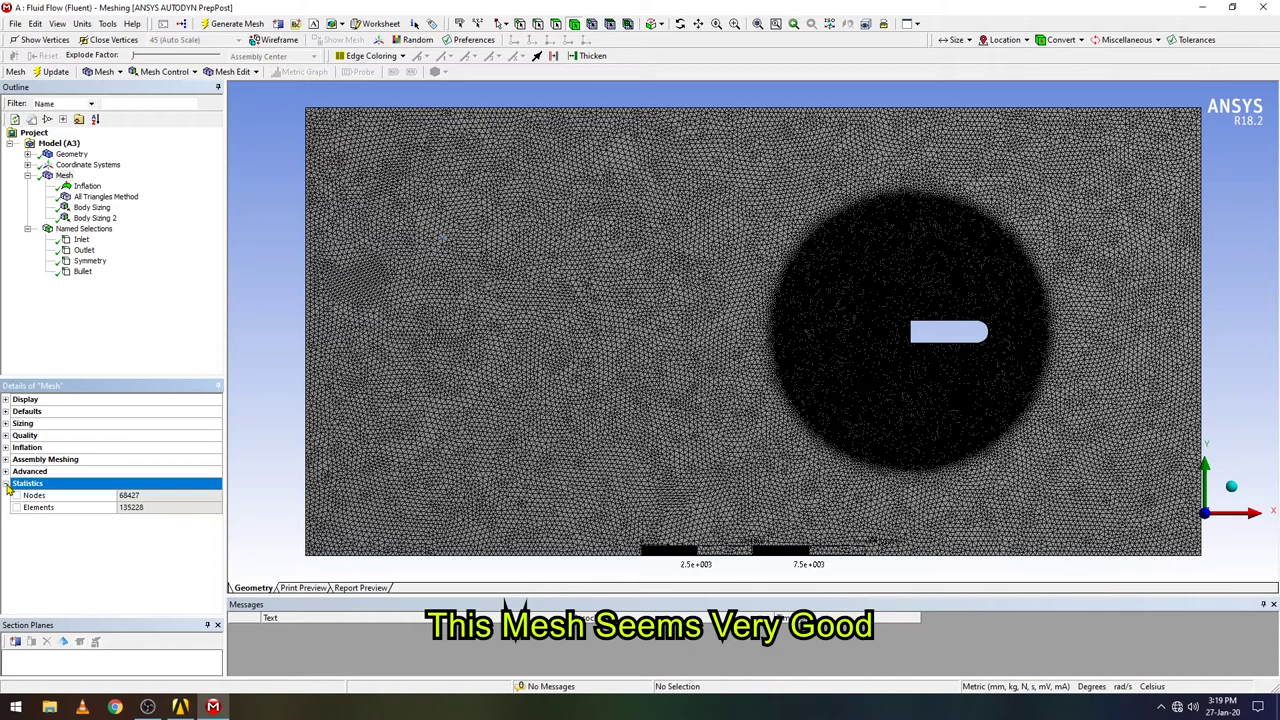
left_click(6, 484)
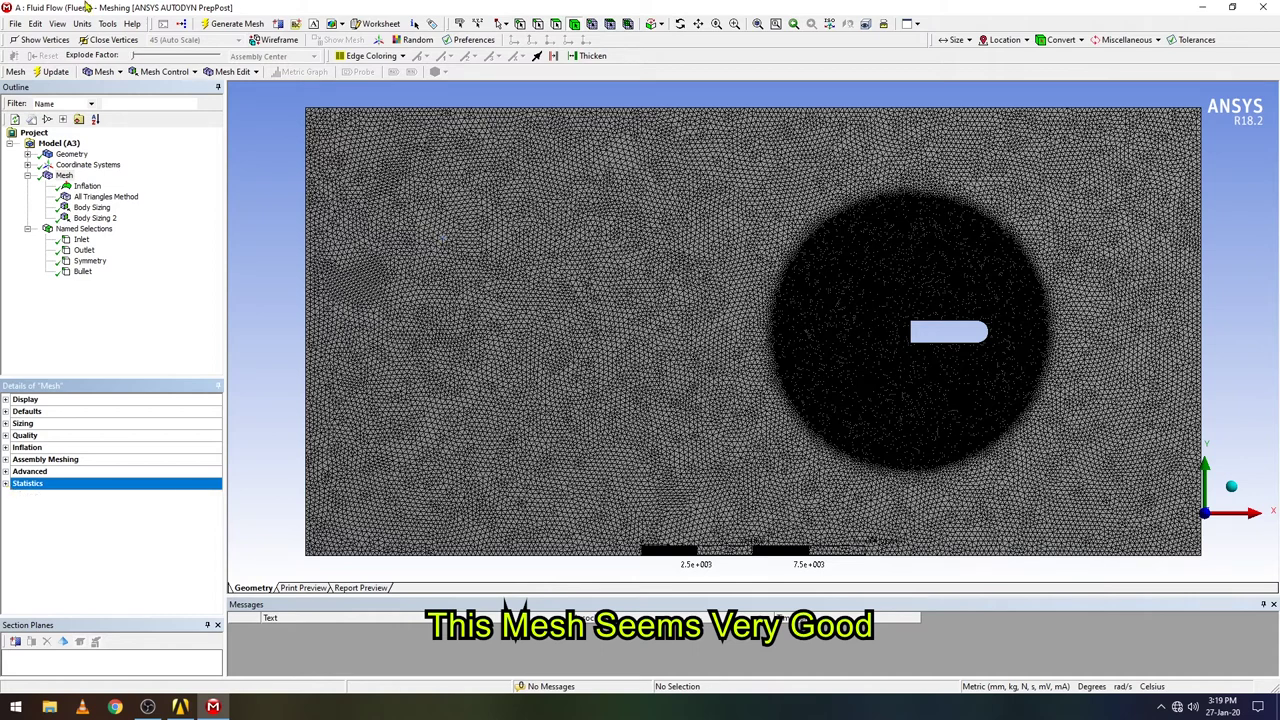
Close Meshing and update the Mesh cell of the Fluid Flow (Fluent) system in the Workbench project schematic
left_click(16, 23)
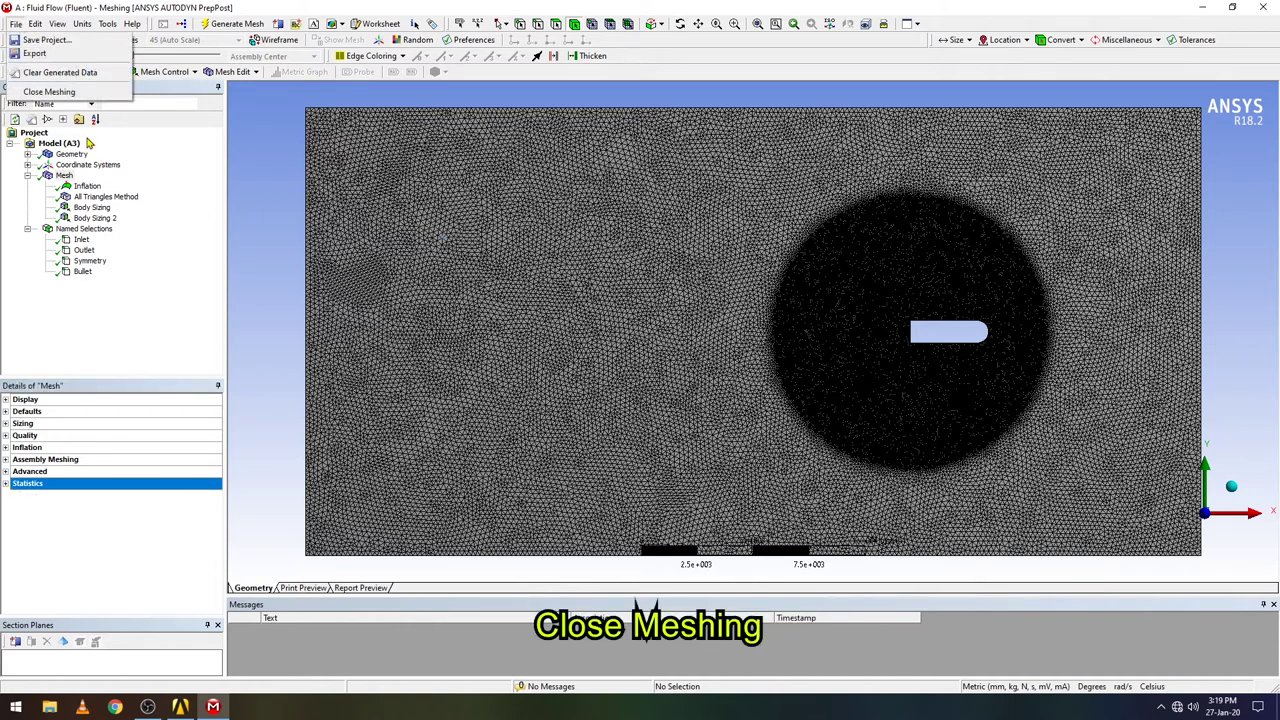
left_click(72, 92)
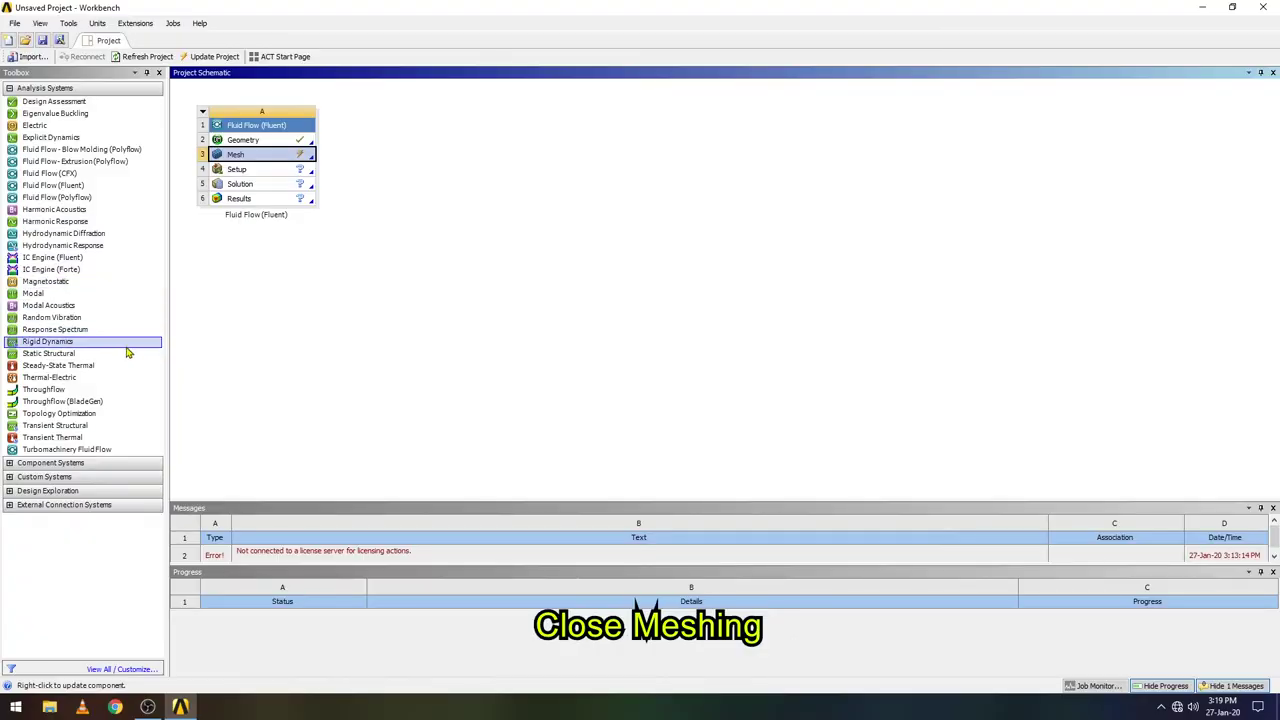
right_click(275, 158)
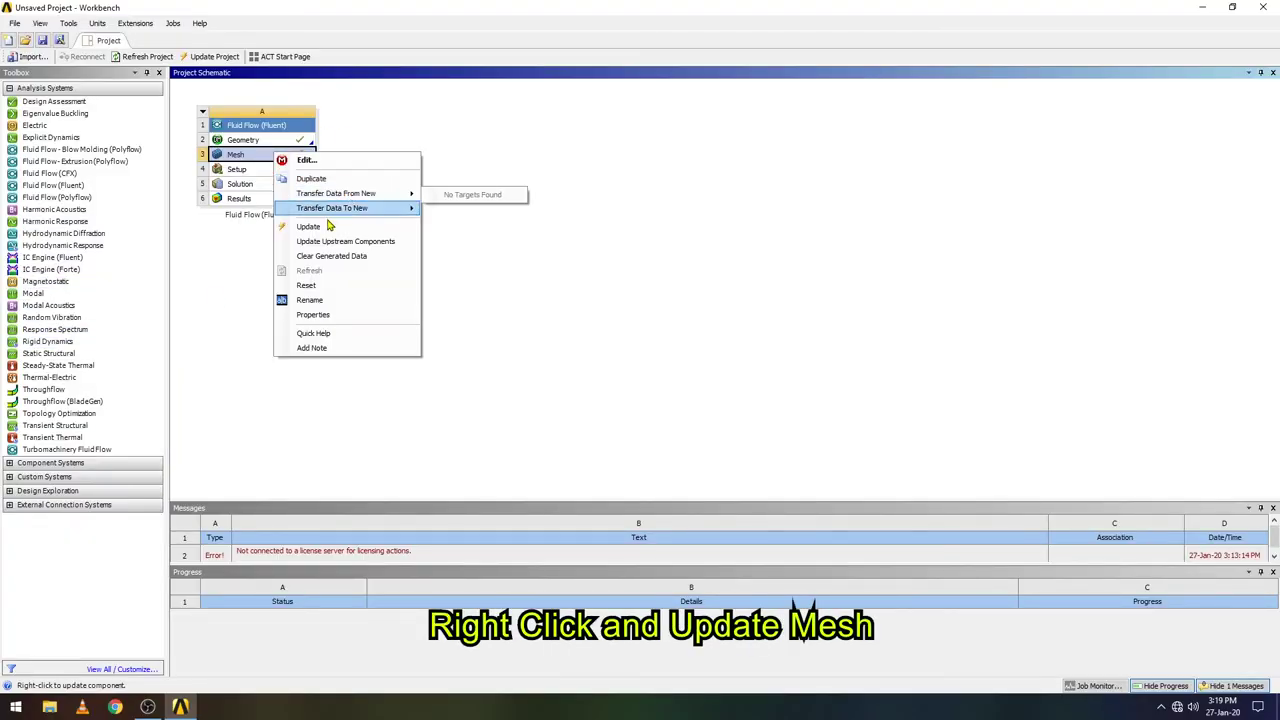
left_click(360, 226)
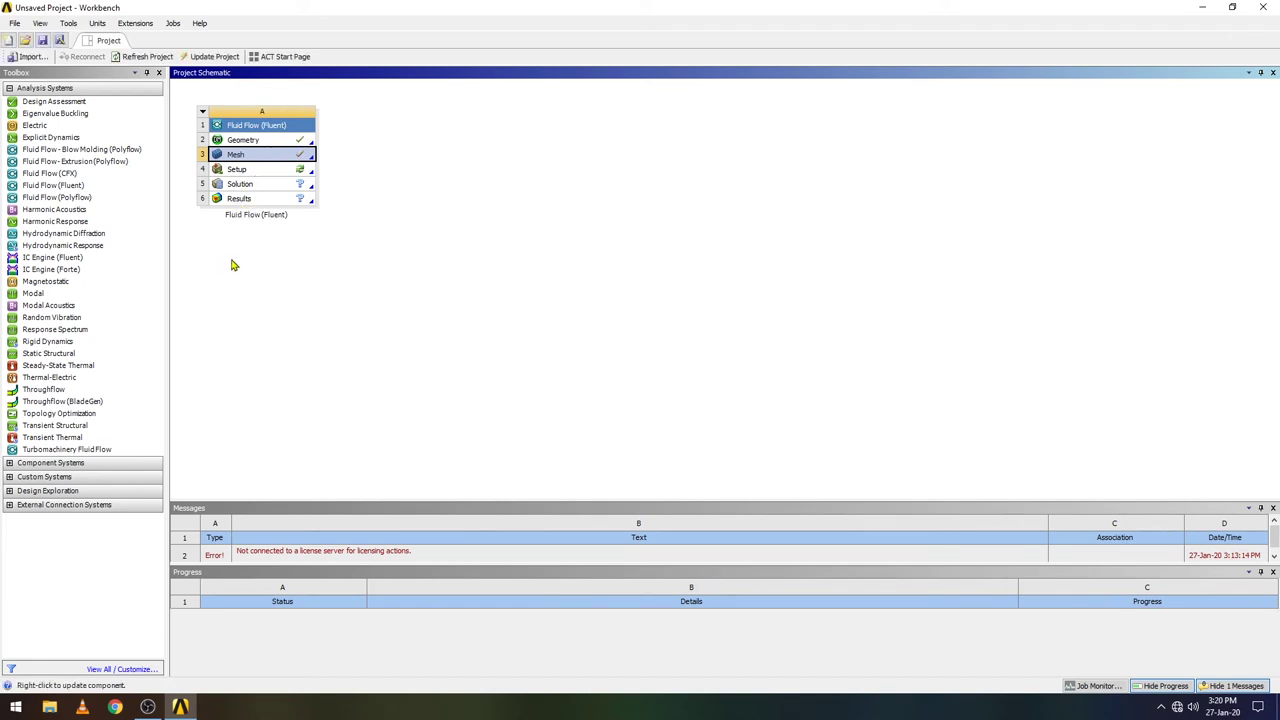
Open the Setup cell in Fluent with double precision and parallel processing on 12 local solver processes
right_click(245, 169)
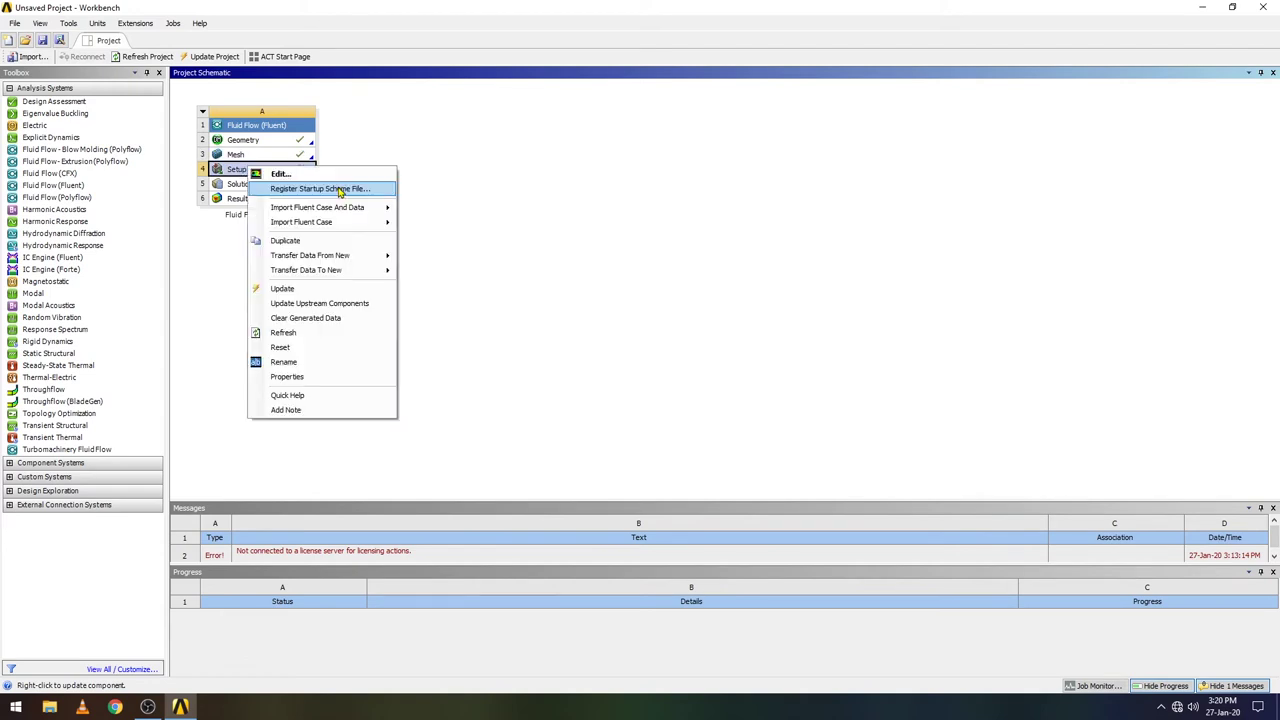
left_click(300, 170)
left_click(493, 290)
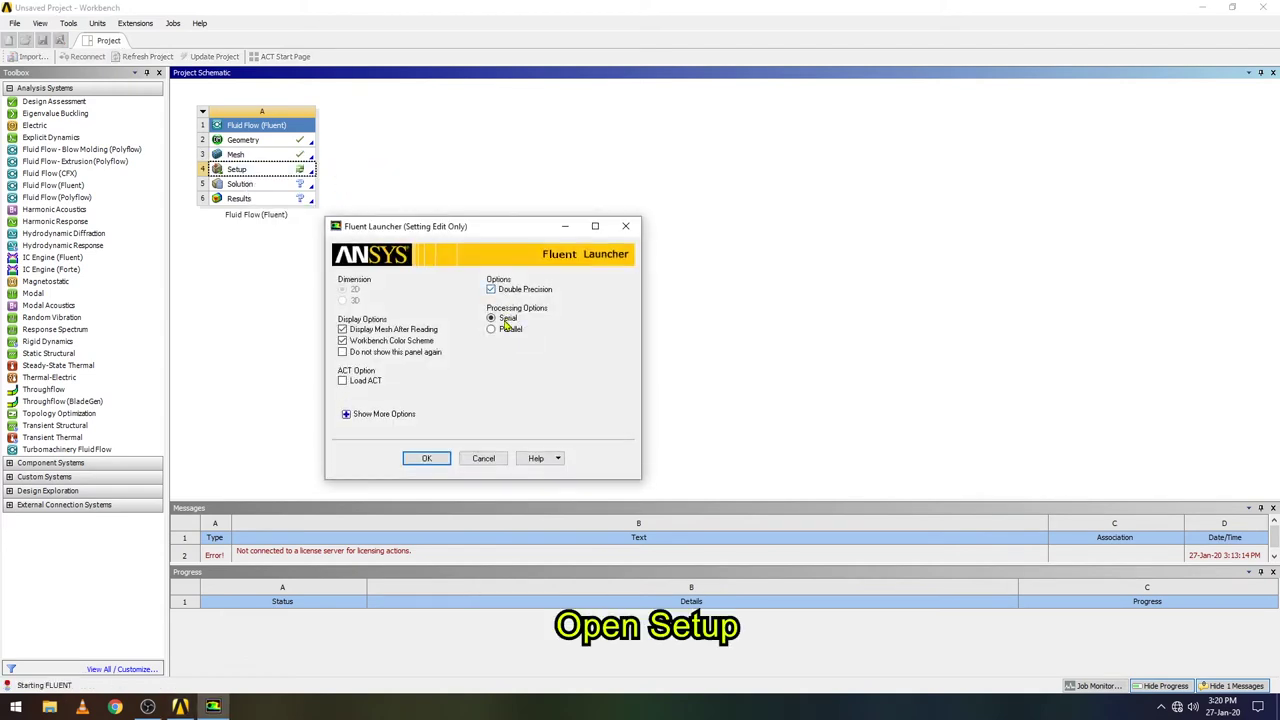
left_click(509, 352)
type("12")
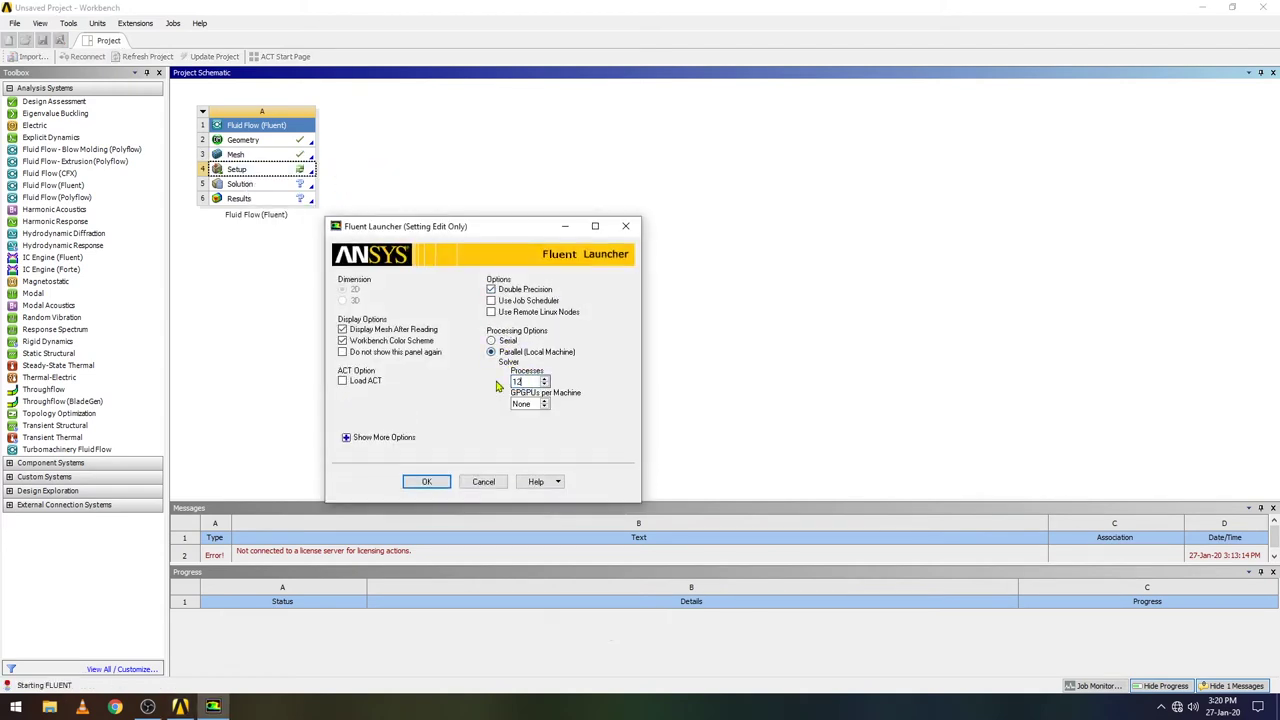
left_click(446, 482)
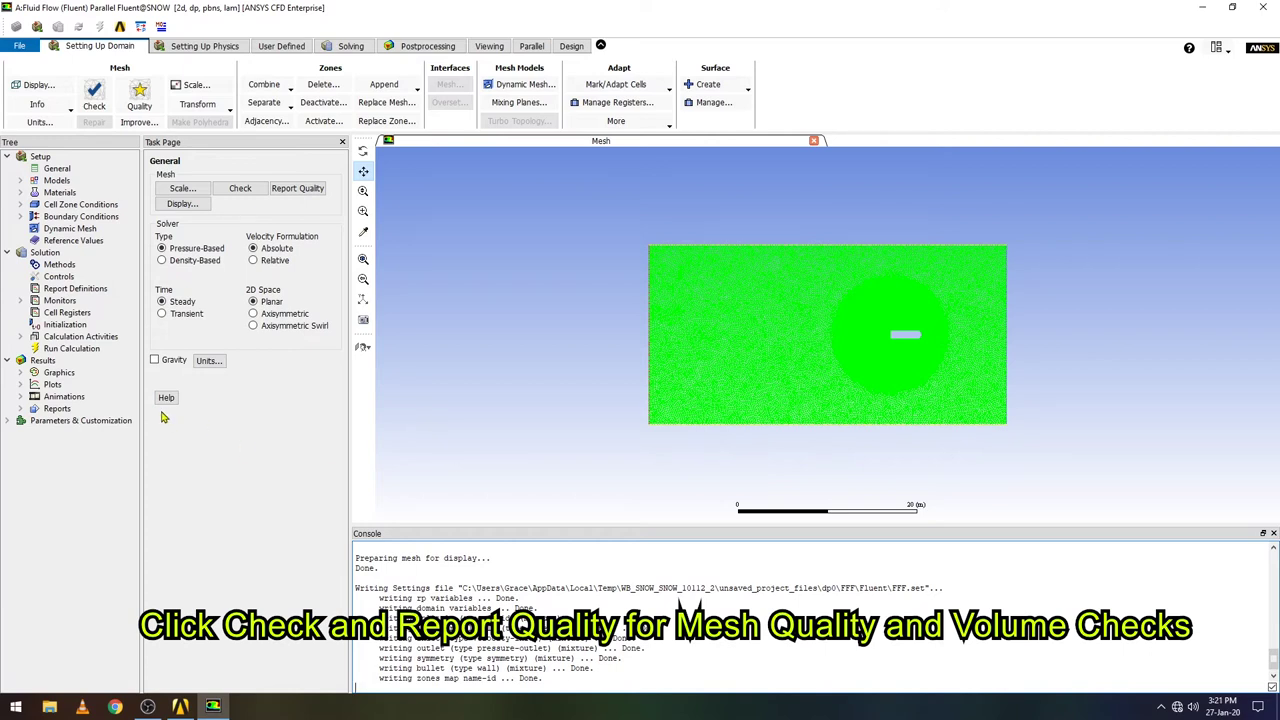
Run the mesh check and the quality report, and examine the minimum volume and minimum orthogonal quality
left_click(362, 279)
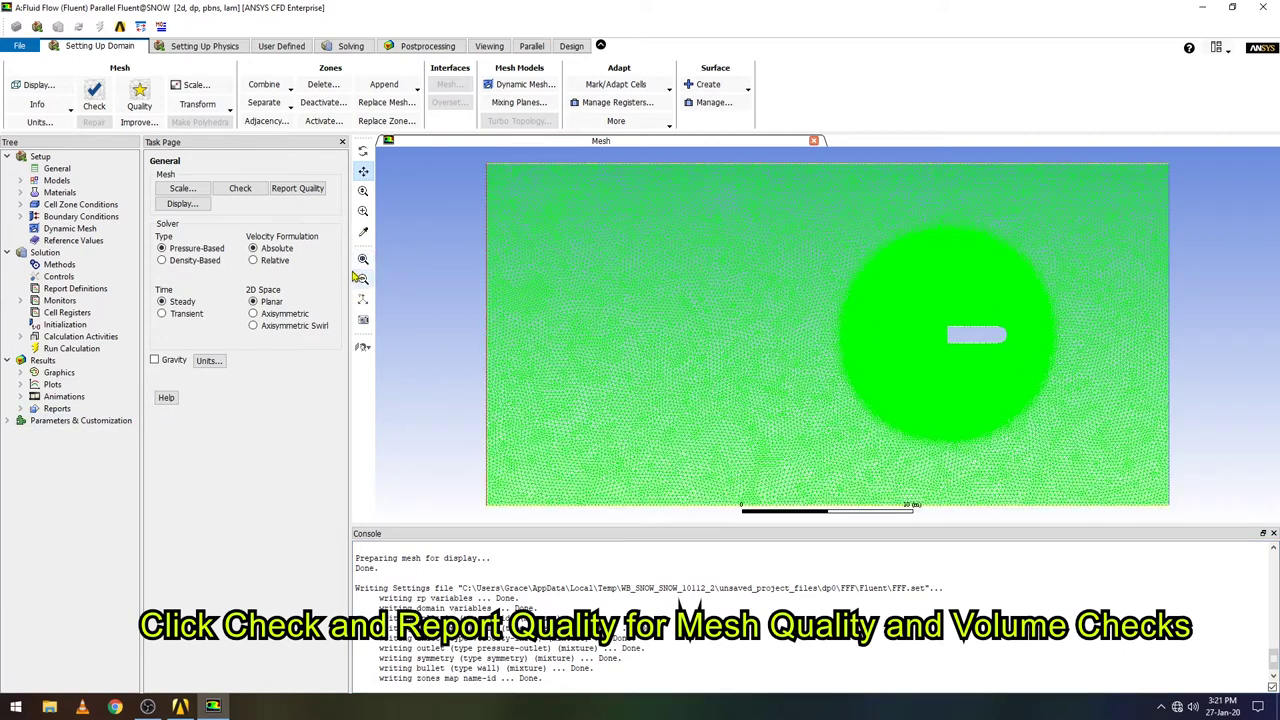
left_click(240, 188)
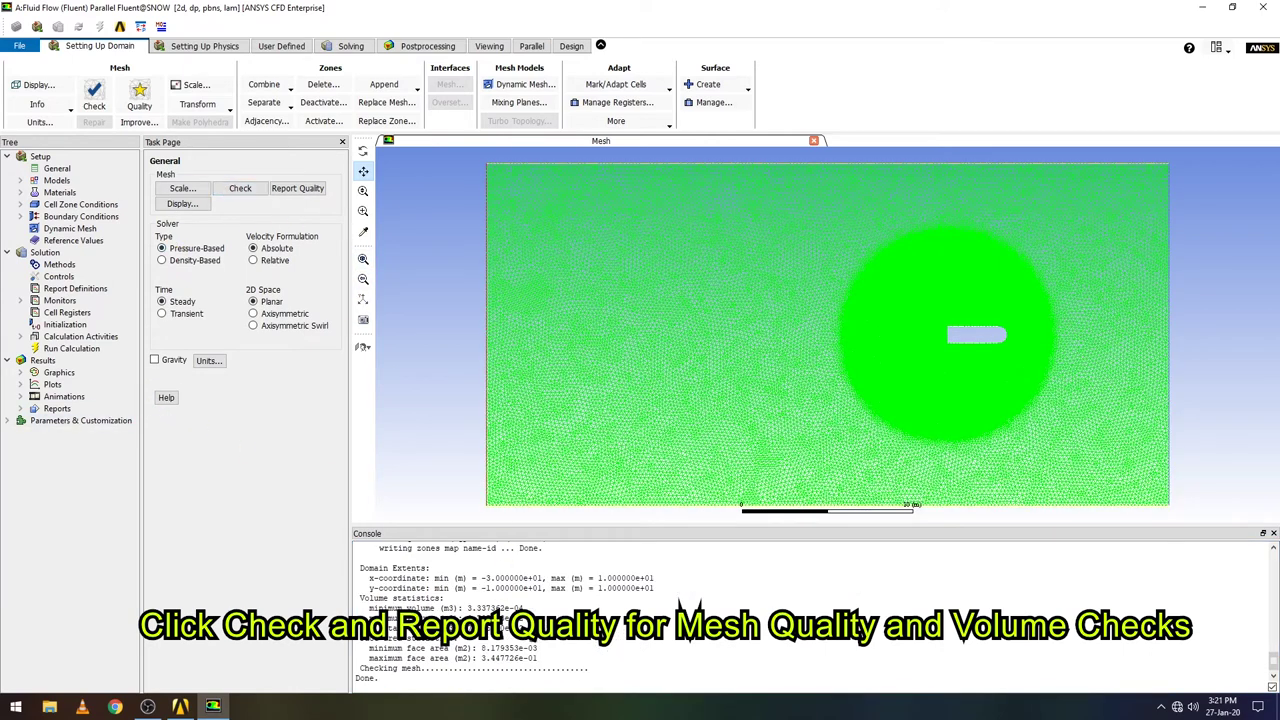
left_click_drag(535, 604, 356, 608)
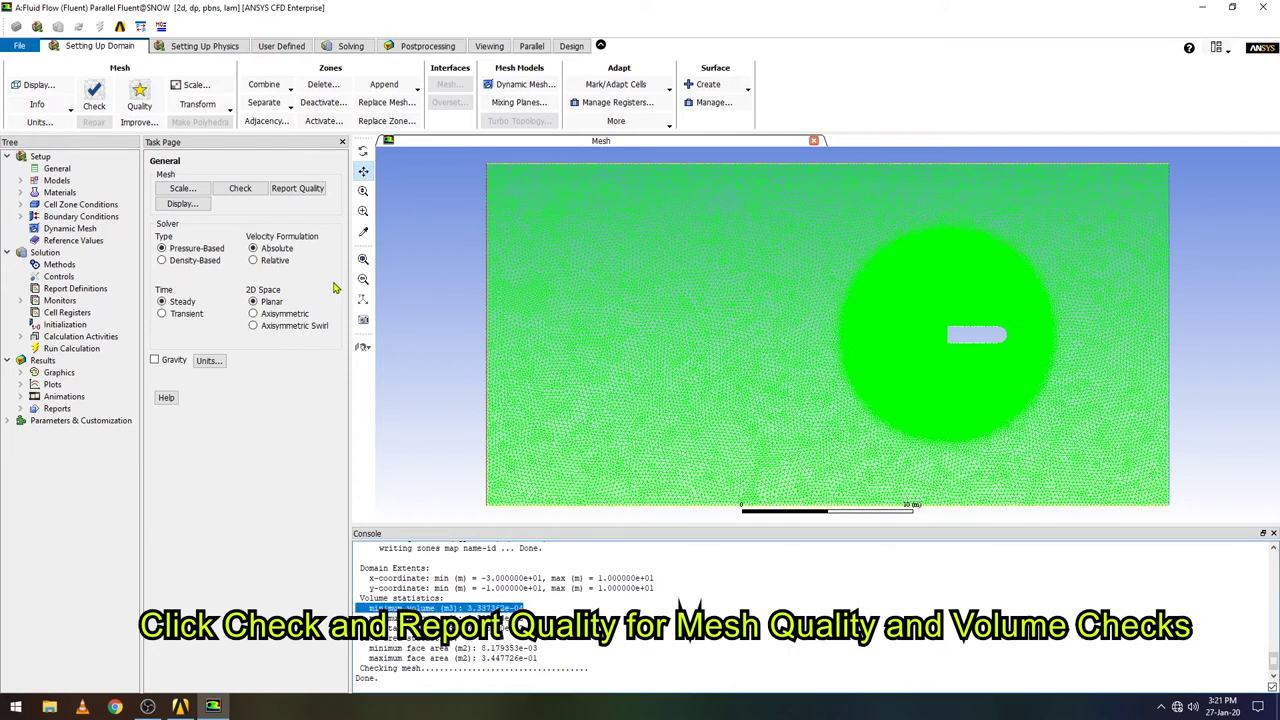
left_click(306, 190)
left_click_drag(547, 638, 376, 628)
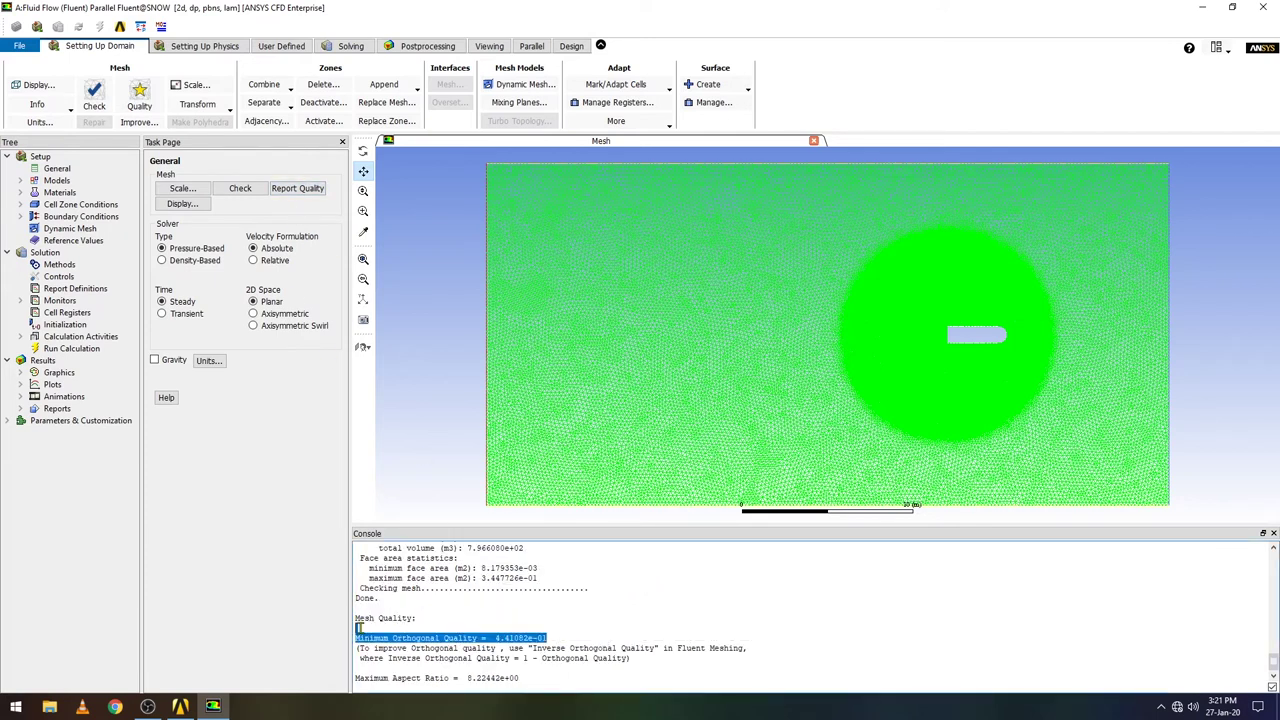
Change the viscous model to k-epsilon with the Realizable option
double_click(57, 180)
left_click(89, 217)
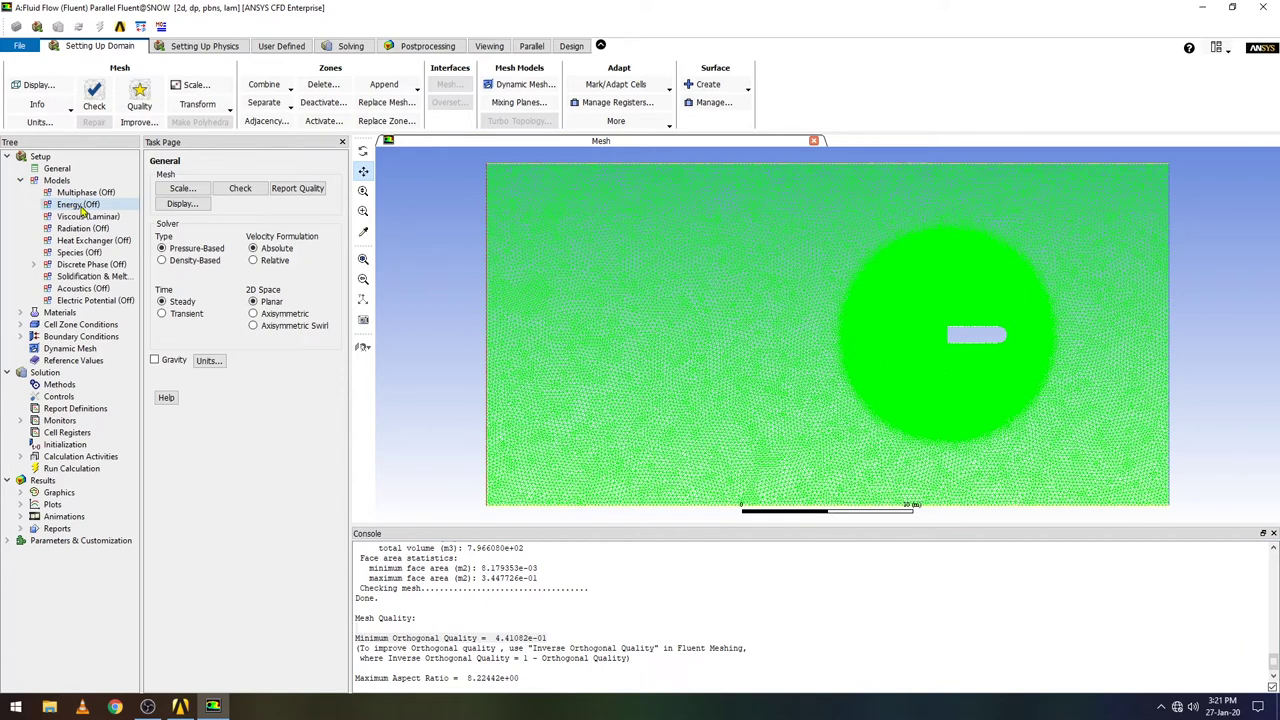
double_click(89, 217)
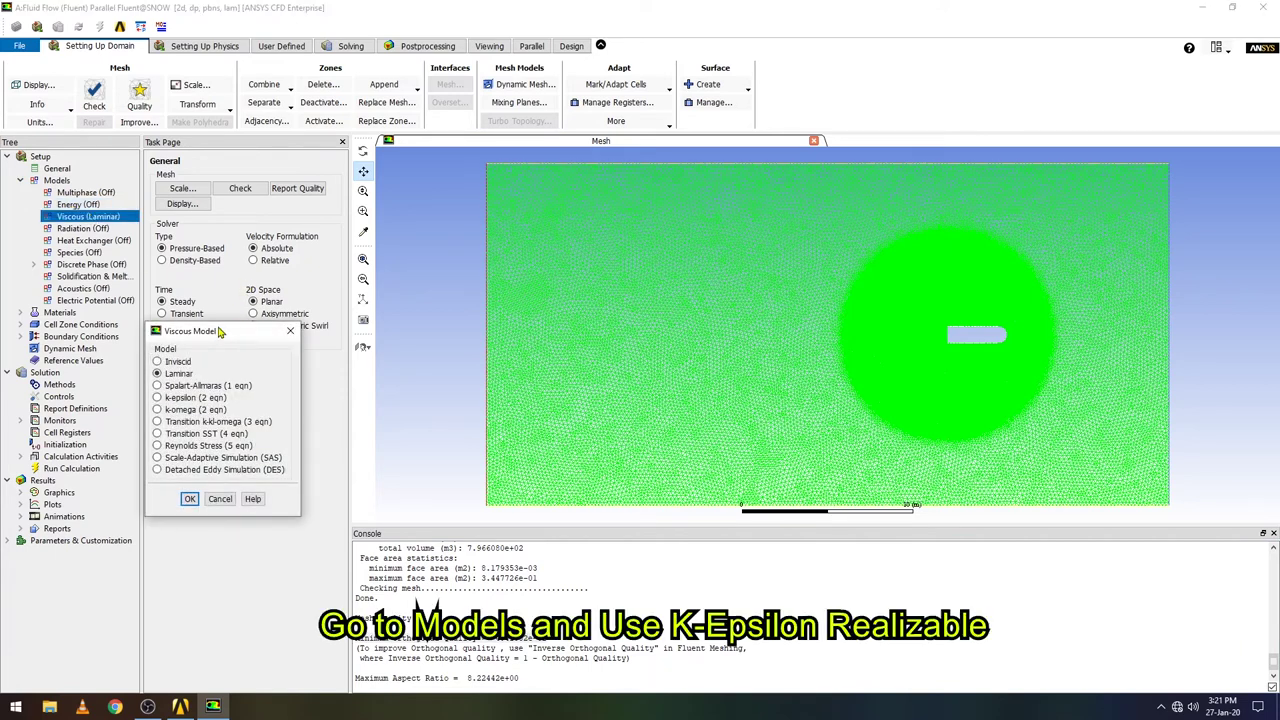
left_click(153, 209)
left_click(160, 336)
left_click(265, 498)
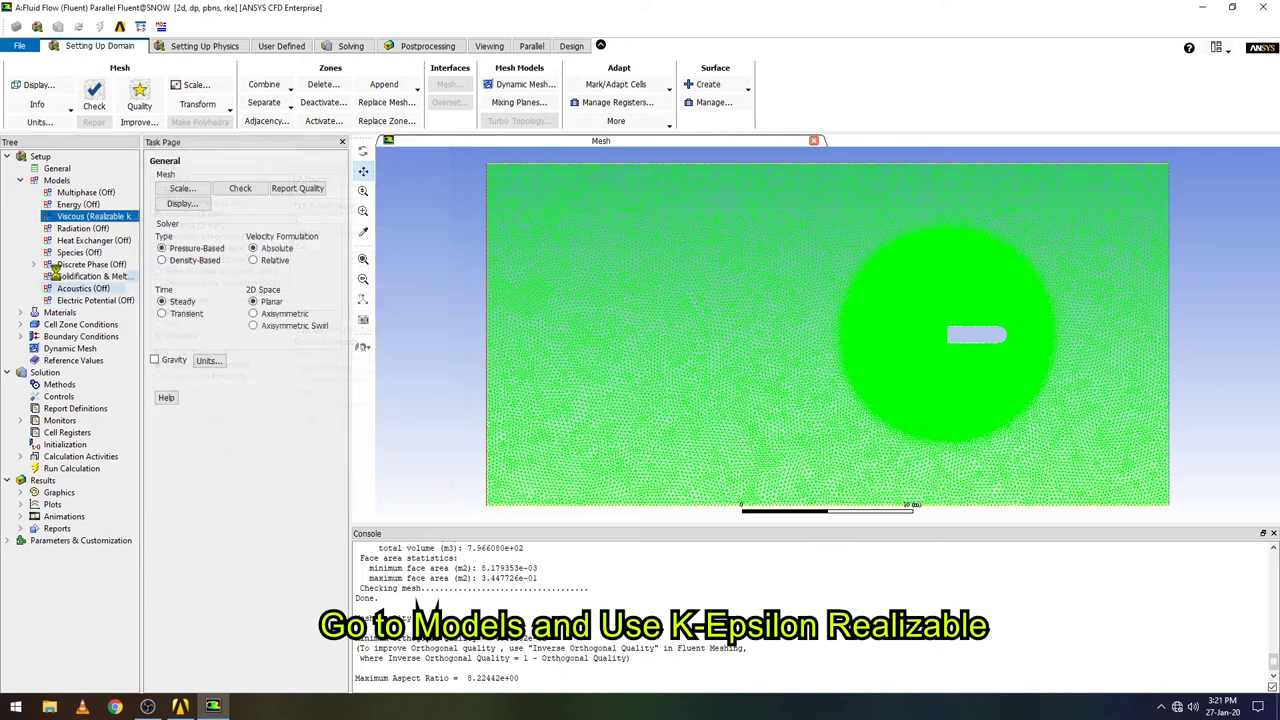
Set the density of the fluid material air to ideal-gas and apply the material change
left_click(20, 180)
left_click(20, 192)
left_click(33, 204)
double_click(72, 216)
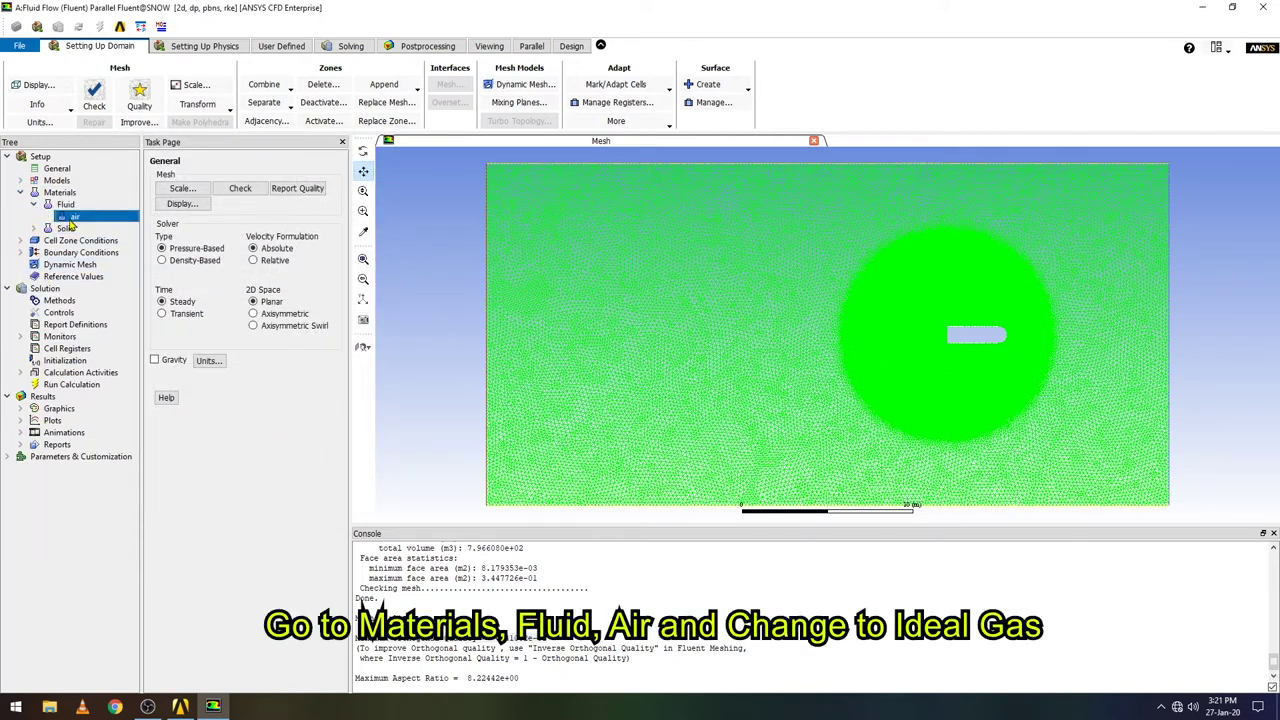
left_click(350, 445)
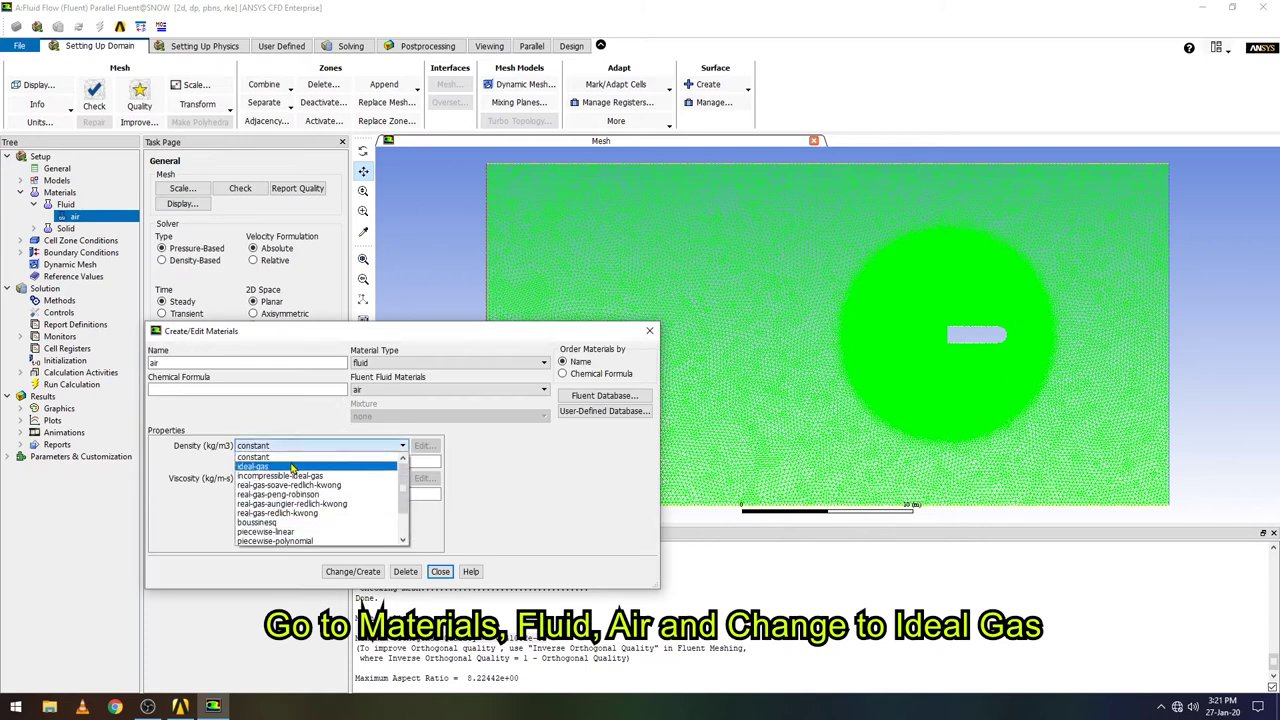
left_click(300, 463)
left_click(371, 592)
left_click(440, 592)
left_click(16, 193)
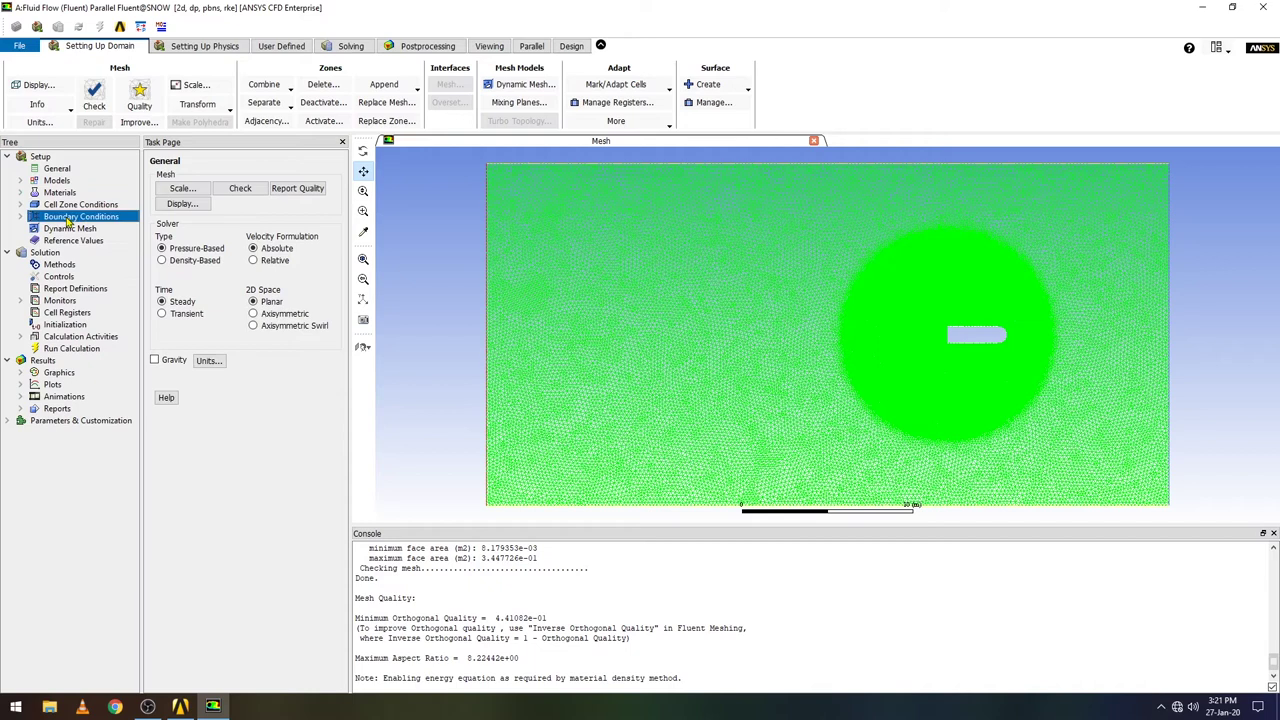
Change the boundary type of the inlet zone to pressure-far-field
double_click(80, 216)
left_click(165, 211)
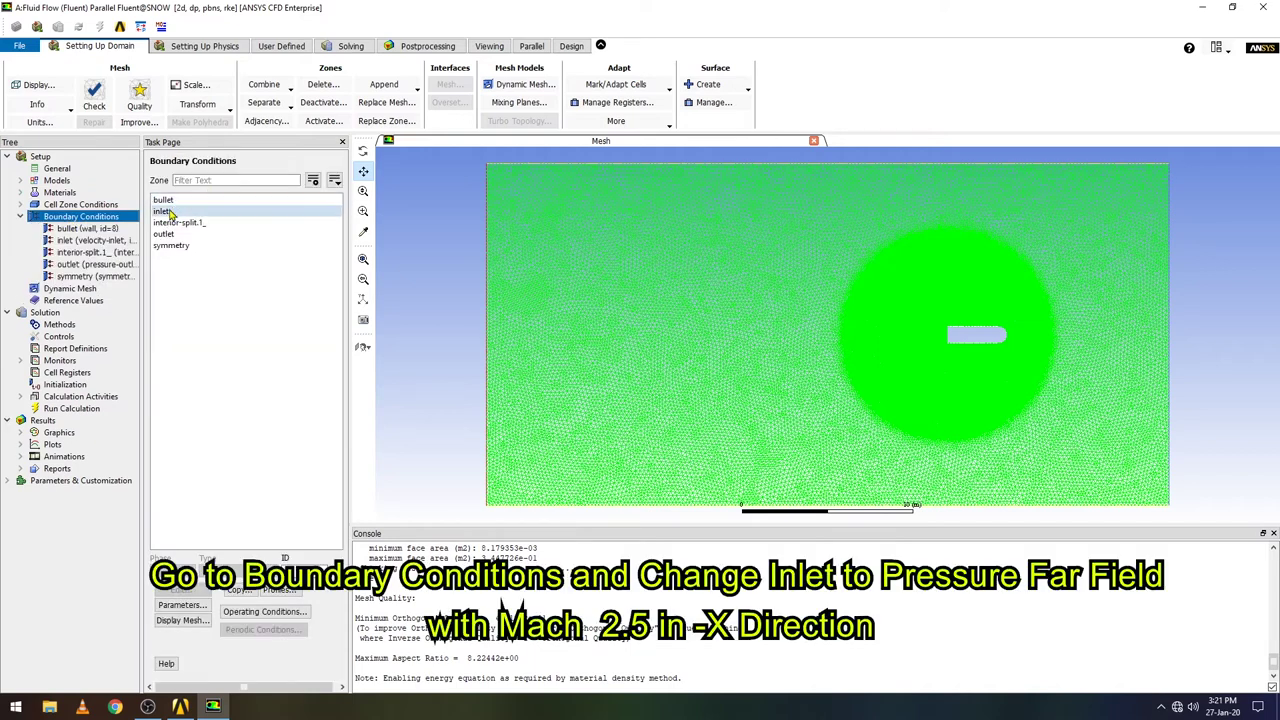
left_click(230, 572)
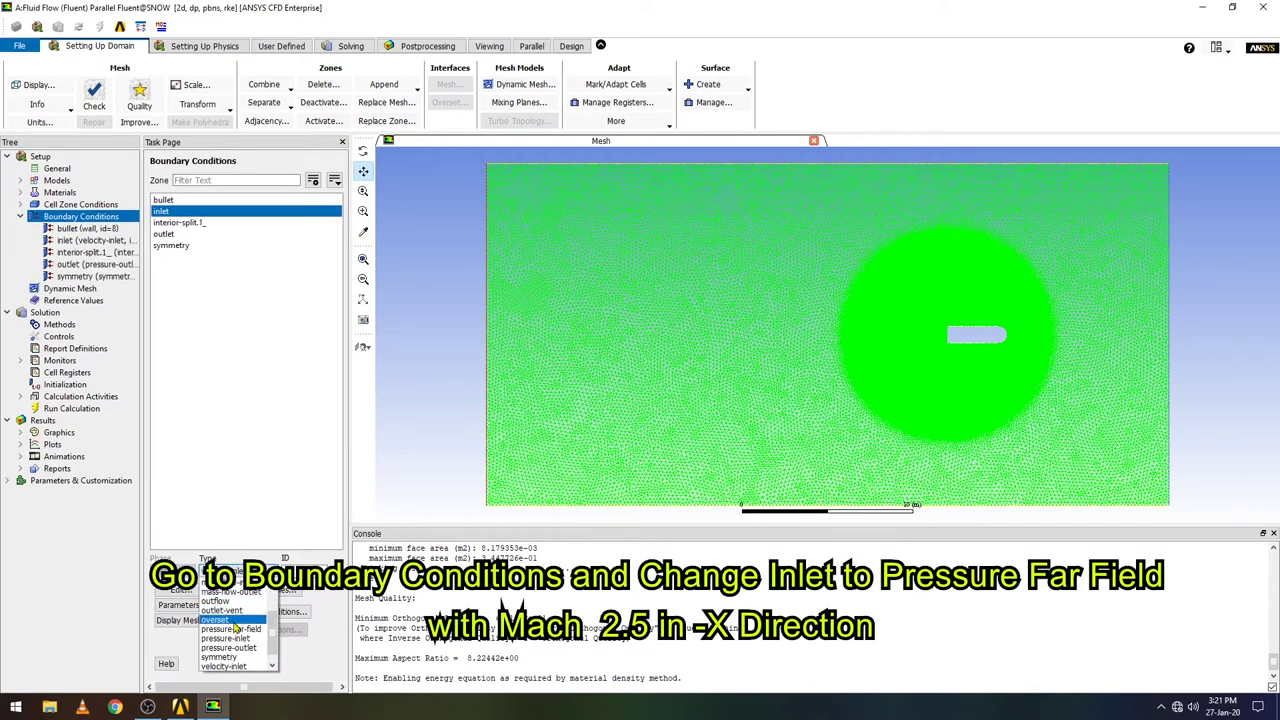
left_click(248, 630)
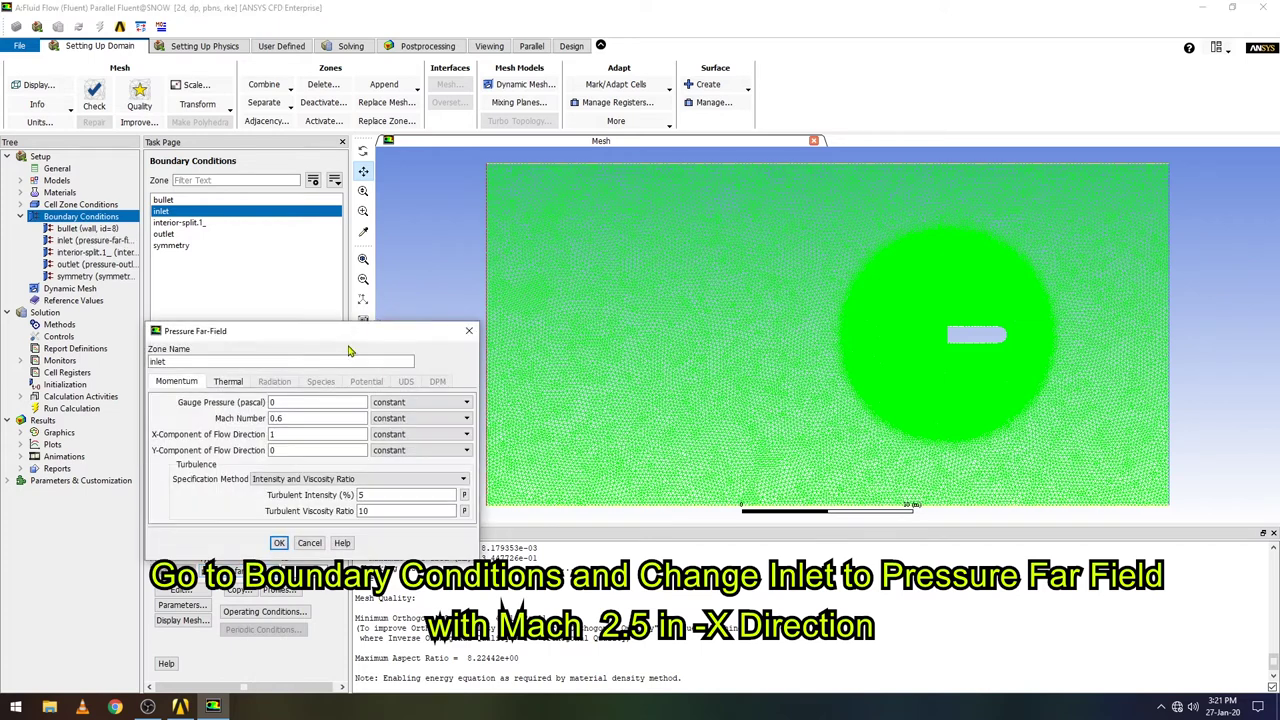
Set the inlet's Mach number to 2.5 and its X-component of flow direction to -1, and accept the settings
left_click_drag(305, 418, 255, 422)
type("2.5")
key("Tab")
left_click_drag(288, 331, 195, 373)
left_click(367, 305)
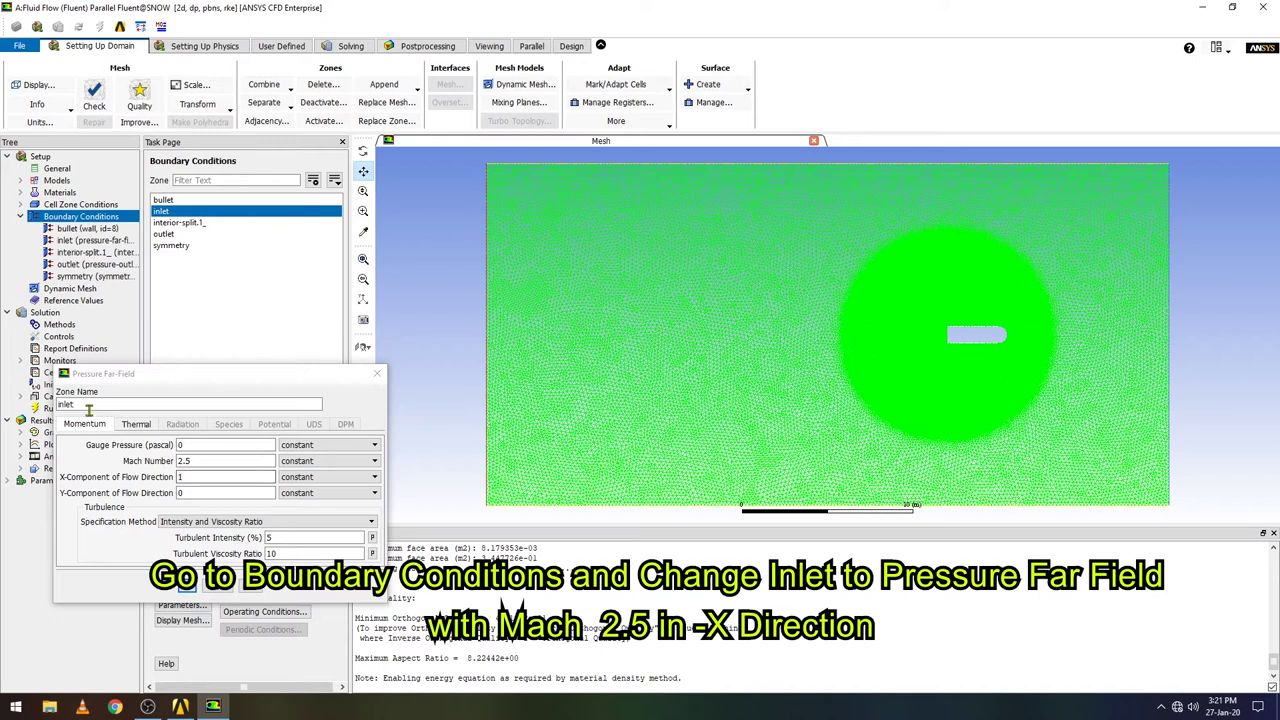
left_click(193, 477)
key("BackSpace")
type("-1")
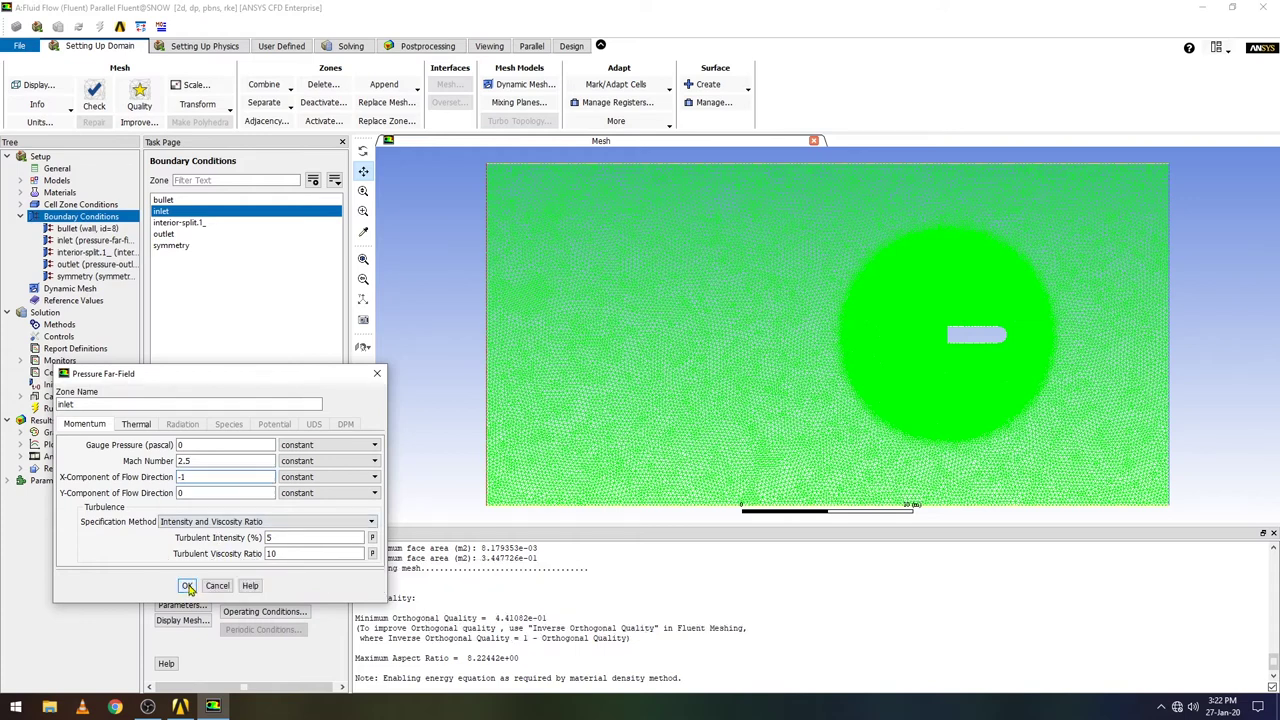
left_click(187, 587)
Change the symmetry zone to pressure-far-field with Mach number 2.5 and X-component of flow direction -1
left_click(178, 236)
left_click(183, 245)
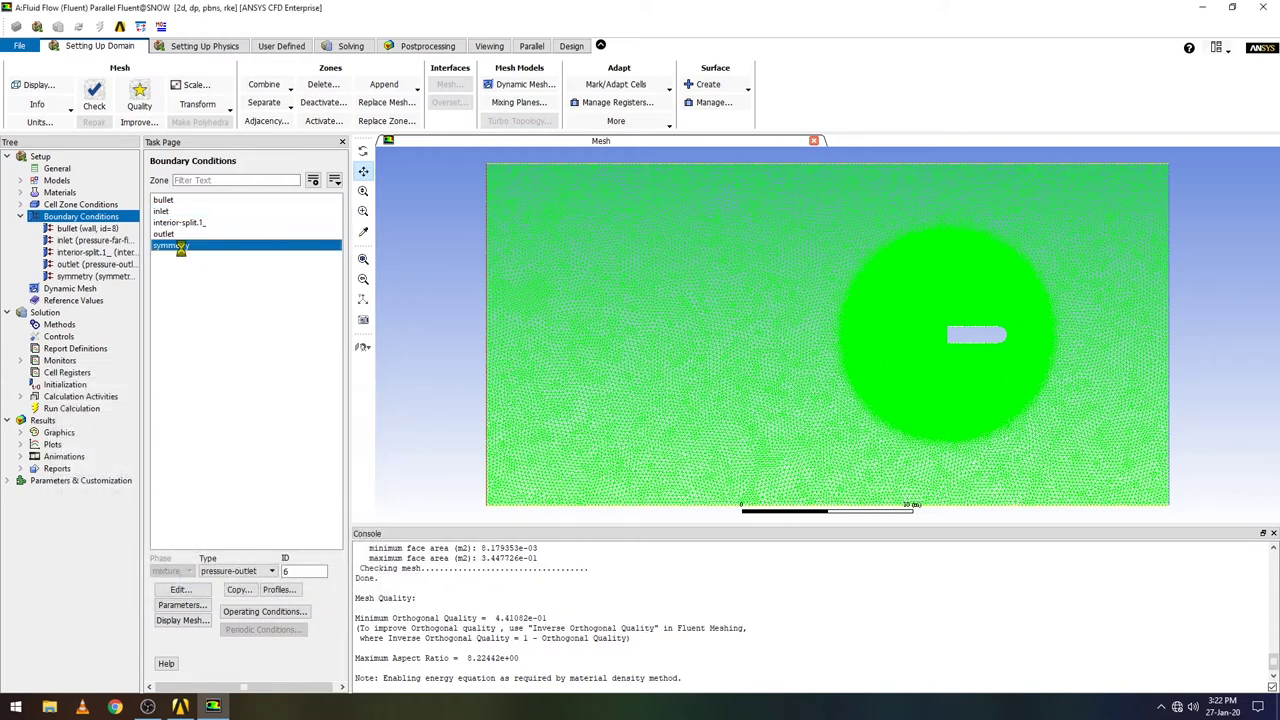
left_click(238, 571)
left_click(247, 627)
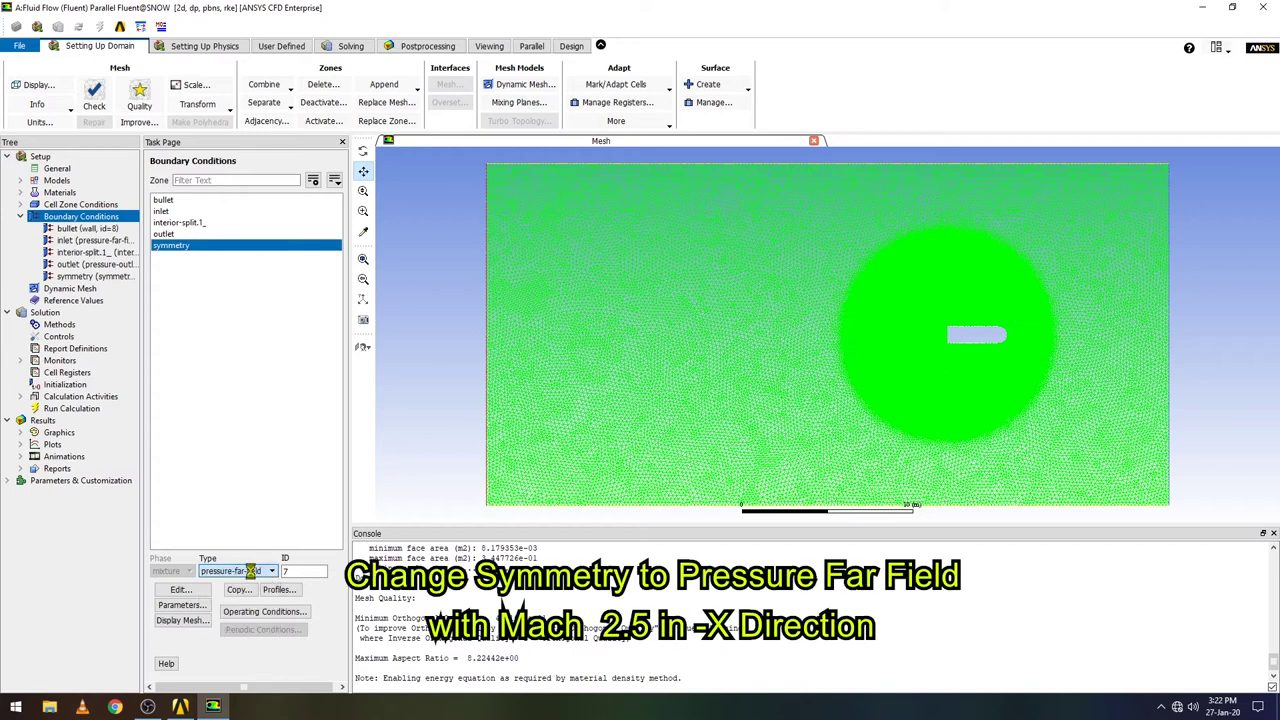
key("BackSpace")
type("-1")
double_click(289, 418)
type("2.5")
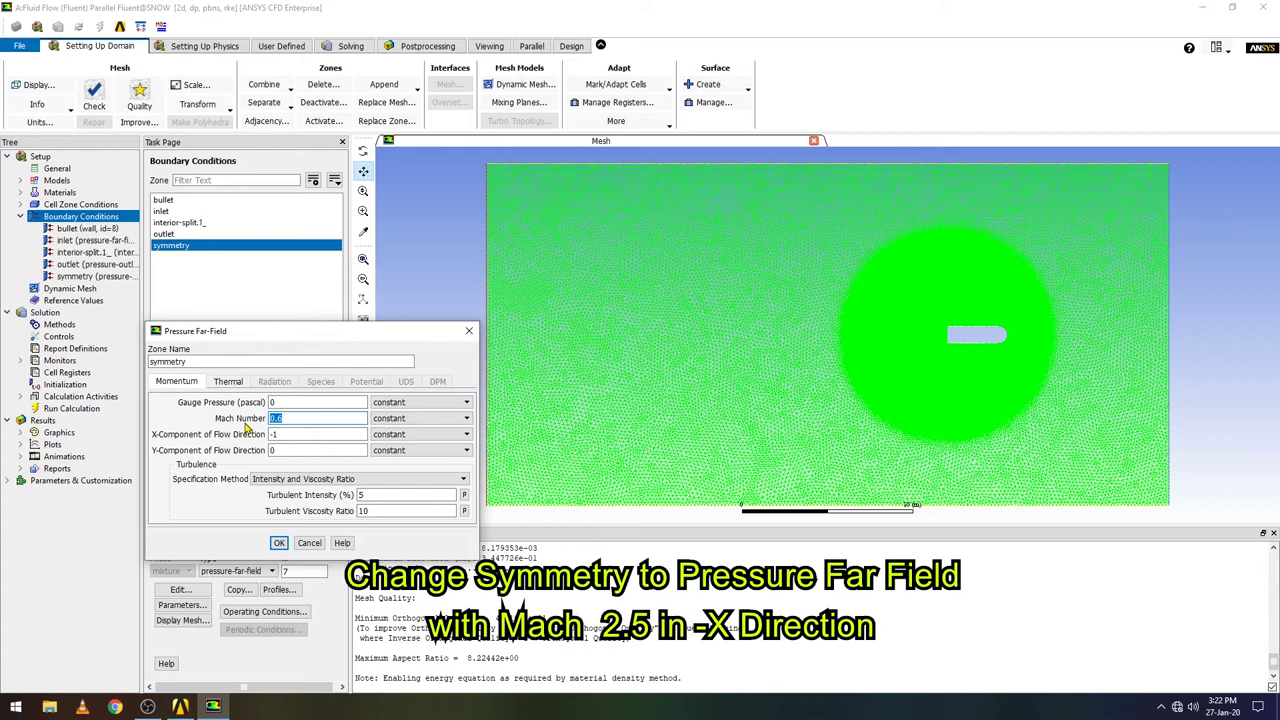
left_click(281, 545)
Review the inlet's pressure far-field settings and check the boundary types of the other zones
left_click(170, 211)
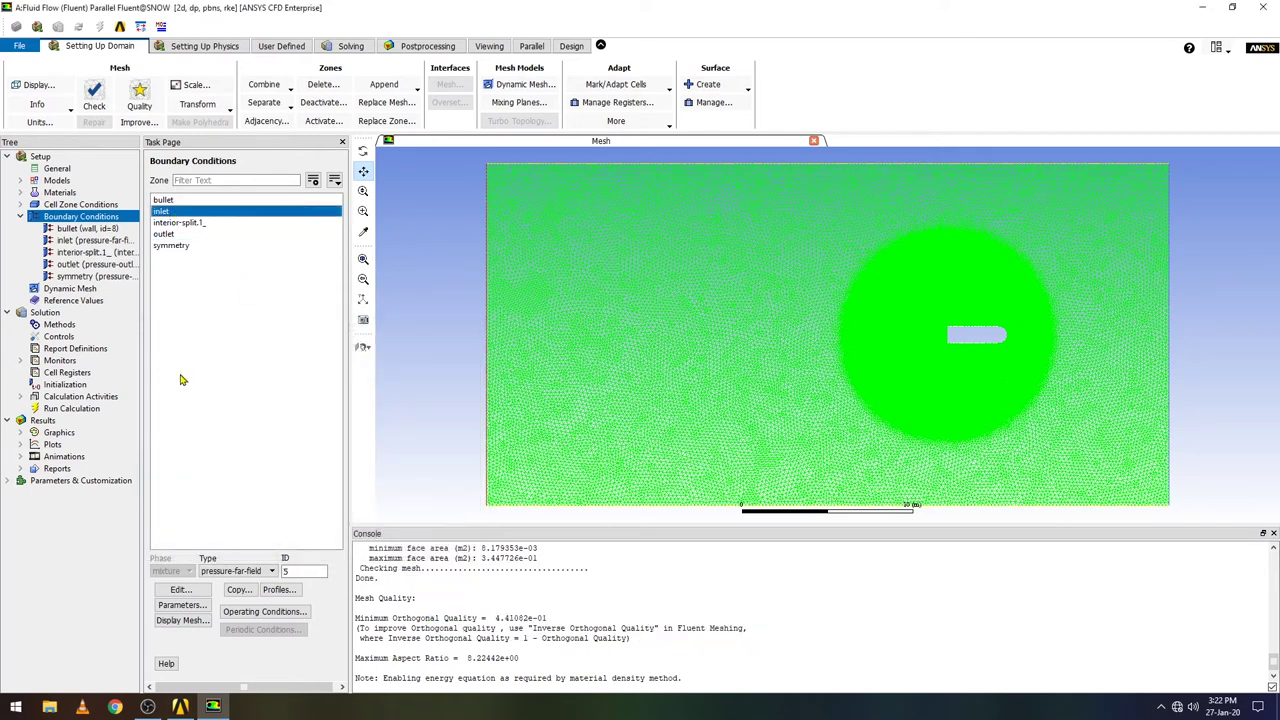
double_click(195, 213)
left_click(281, 545)
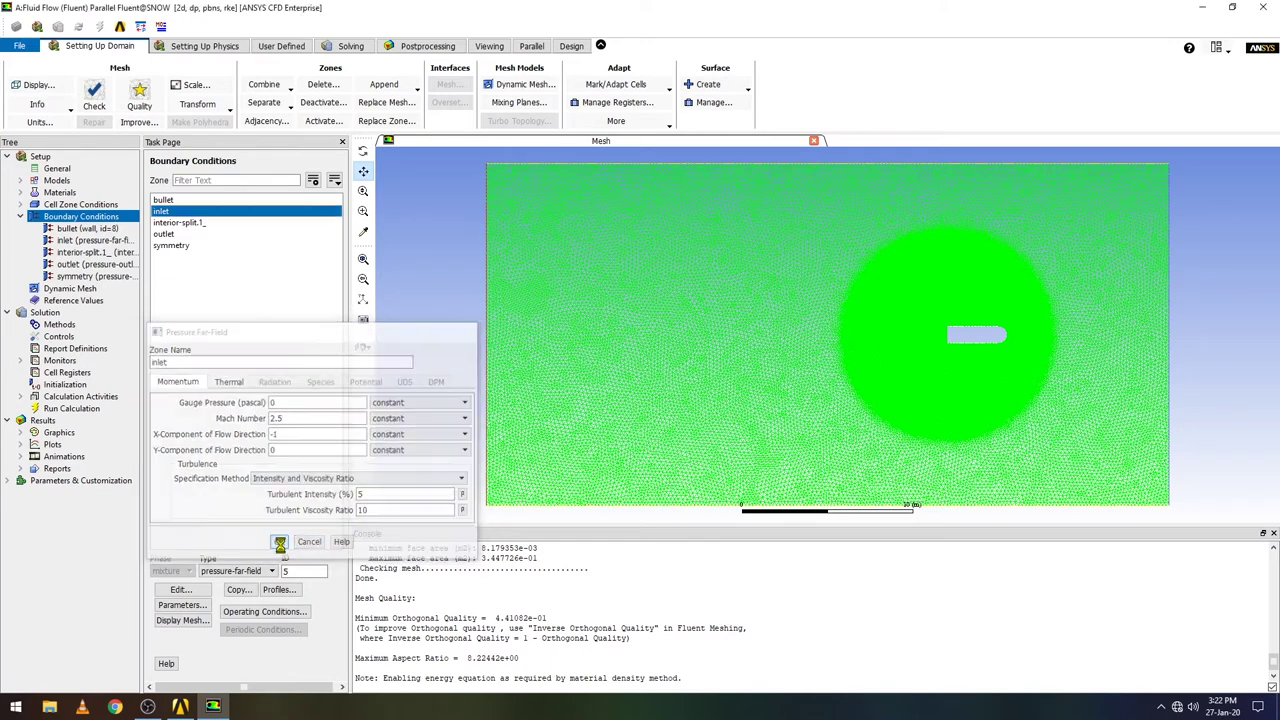
left_click(208, 248)
left_click(188, 234)
left_click(186, 223)
left_click(176, 211)
left_click(168, 200)
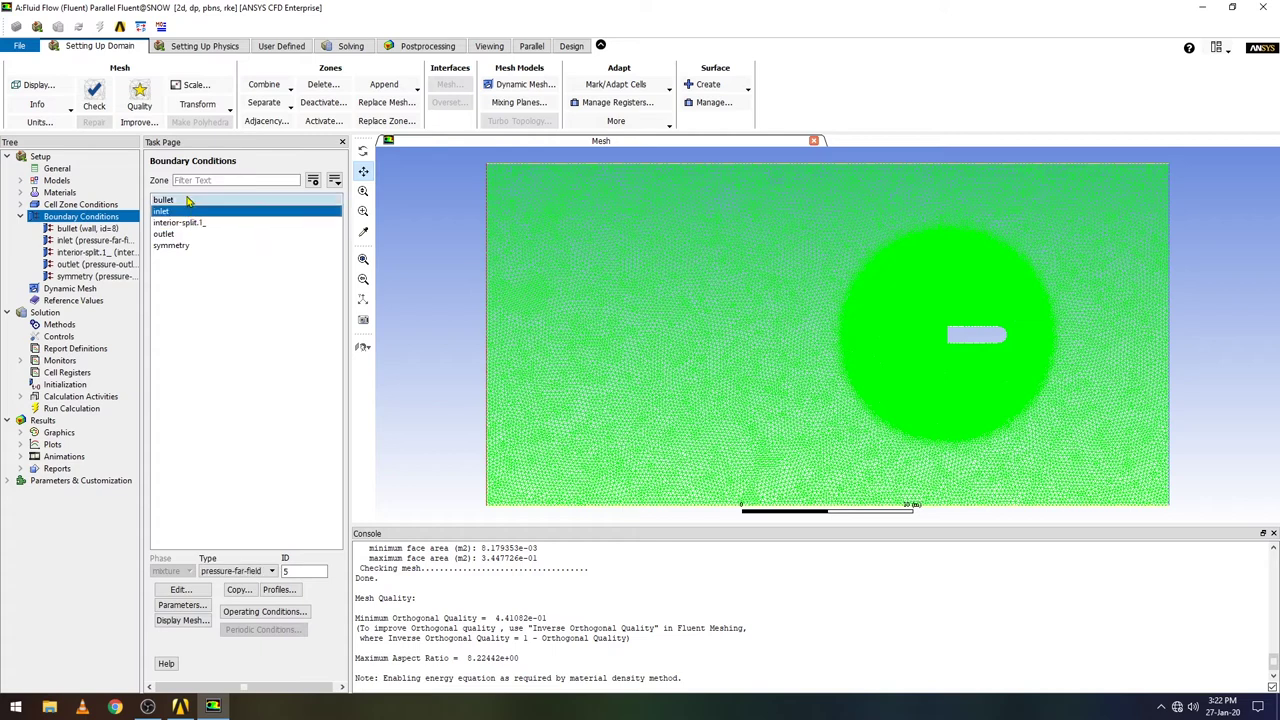
Compute the reference values from the inlet and set the reference area to 0.785 m2
left_click(20, 216)
left_click(78, 241)
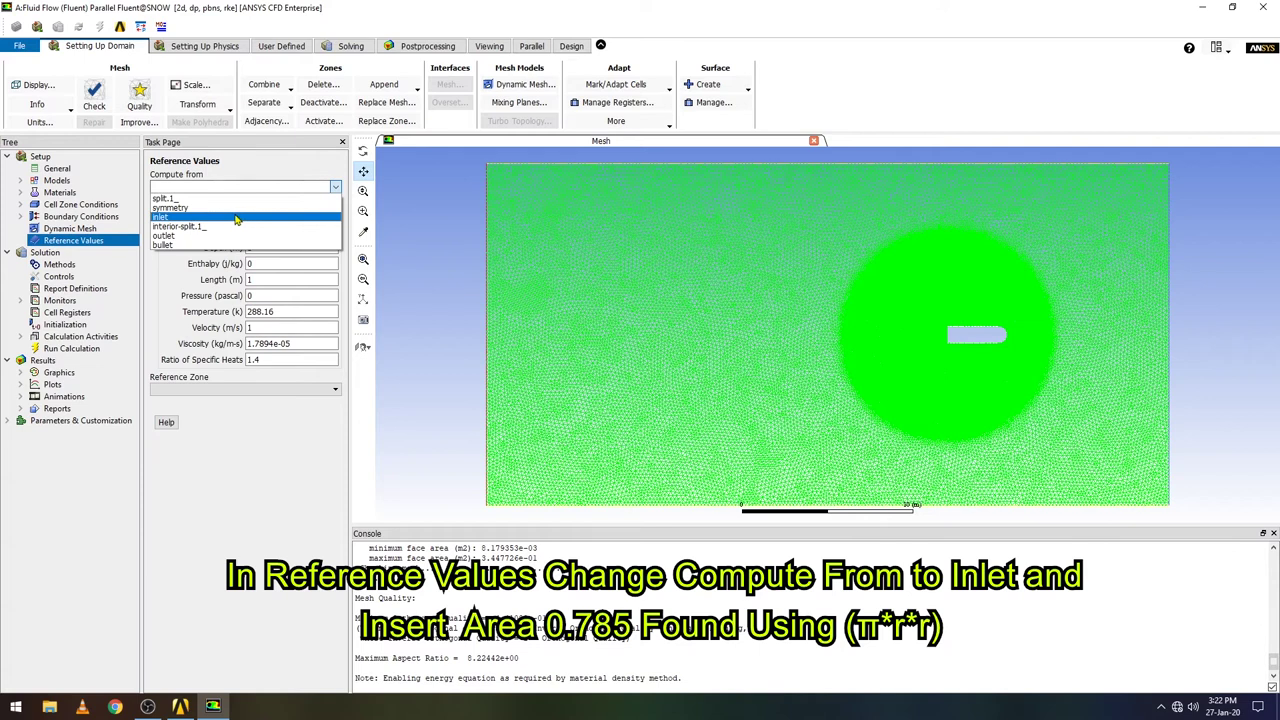
left_click(232, 216)
double_click(267, 217)
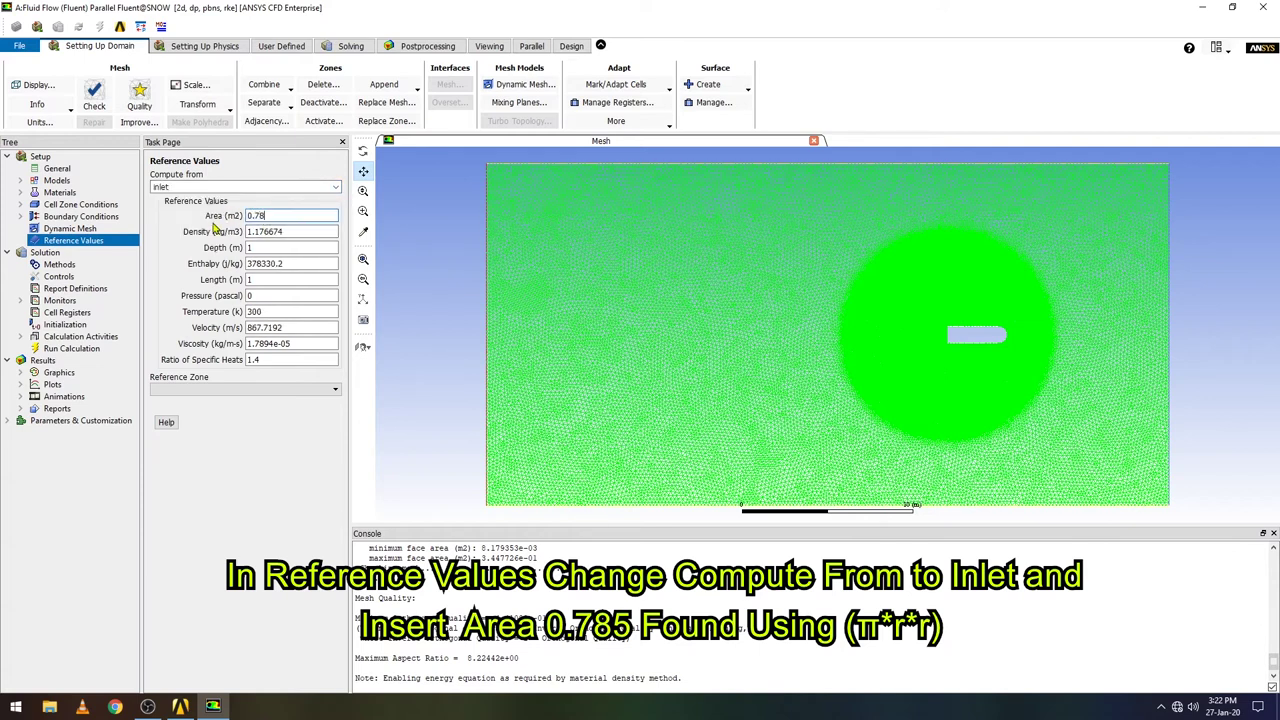
left_click_drag(278, 216, 237, 217)
Set the reference depth to 1 m and the reference length to 3 m
left_click(266, 248)
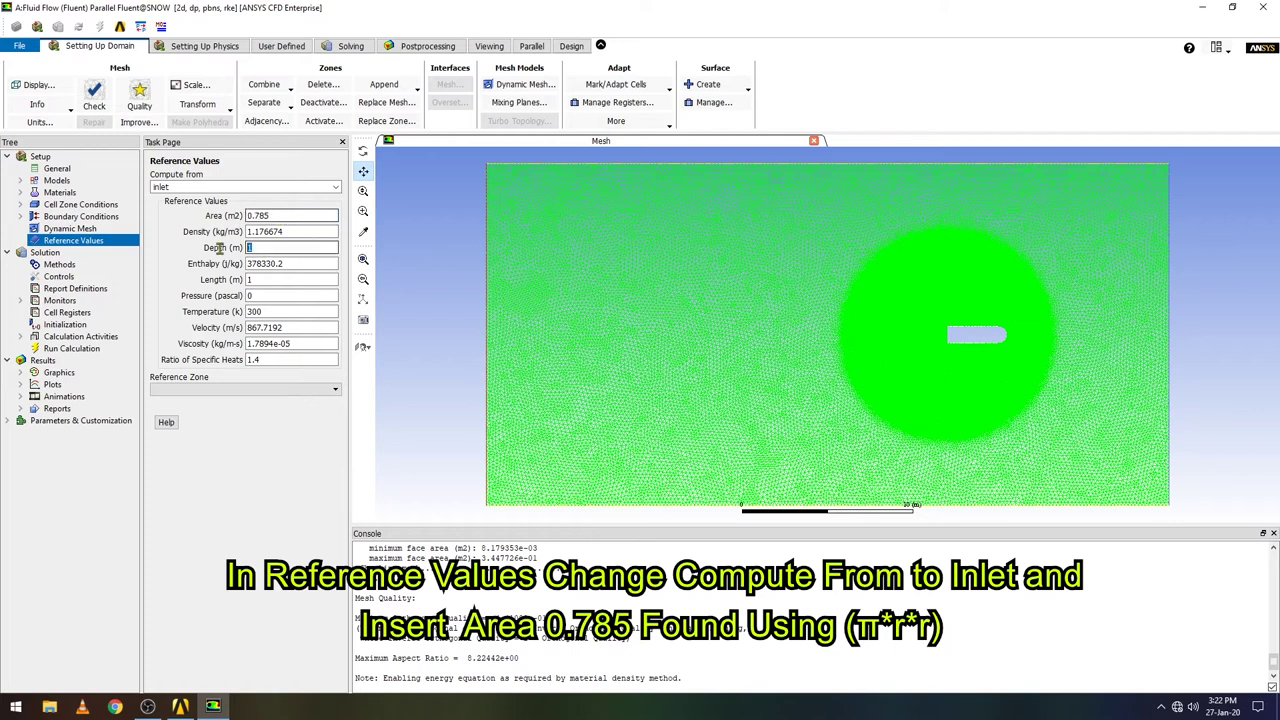
double_click(253, 249)
left_click(270, 279)
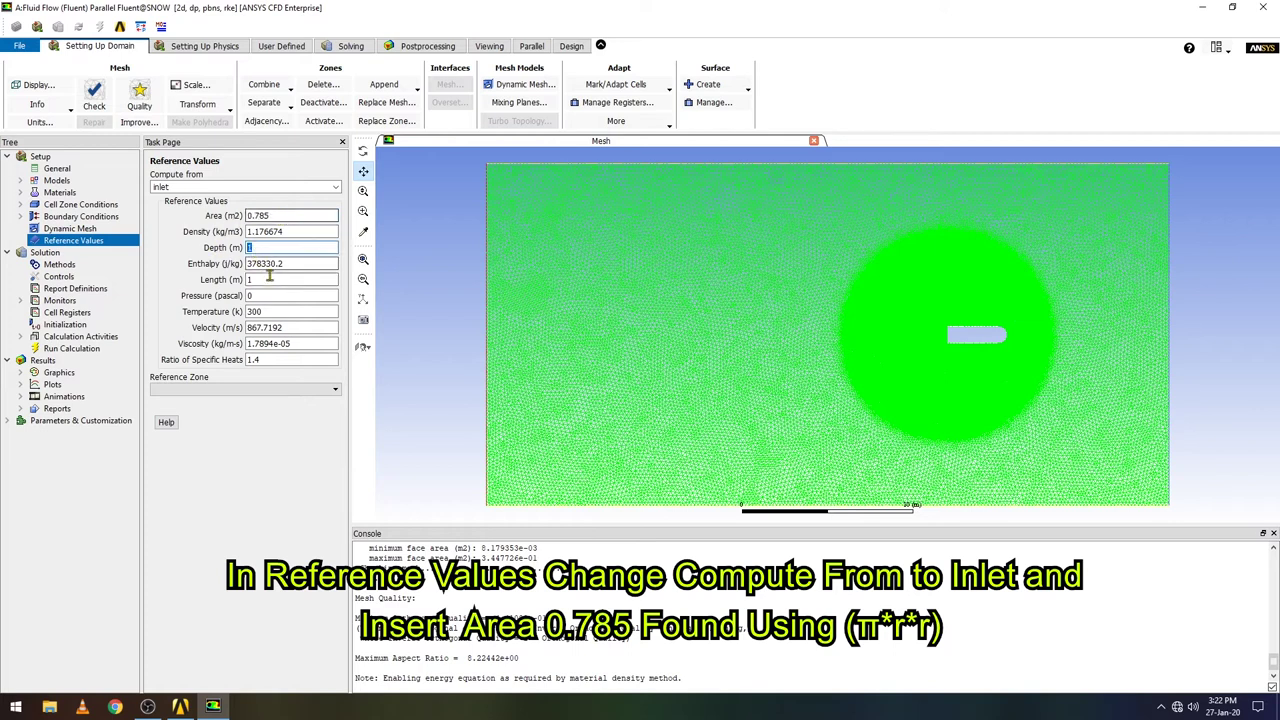
double_click(251, 280)
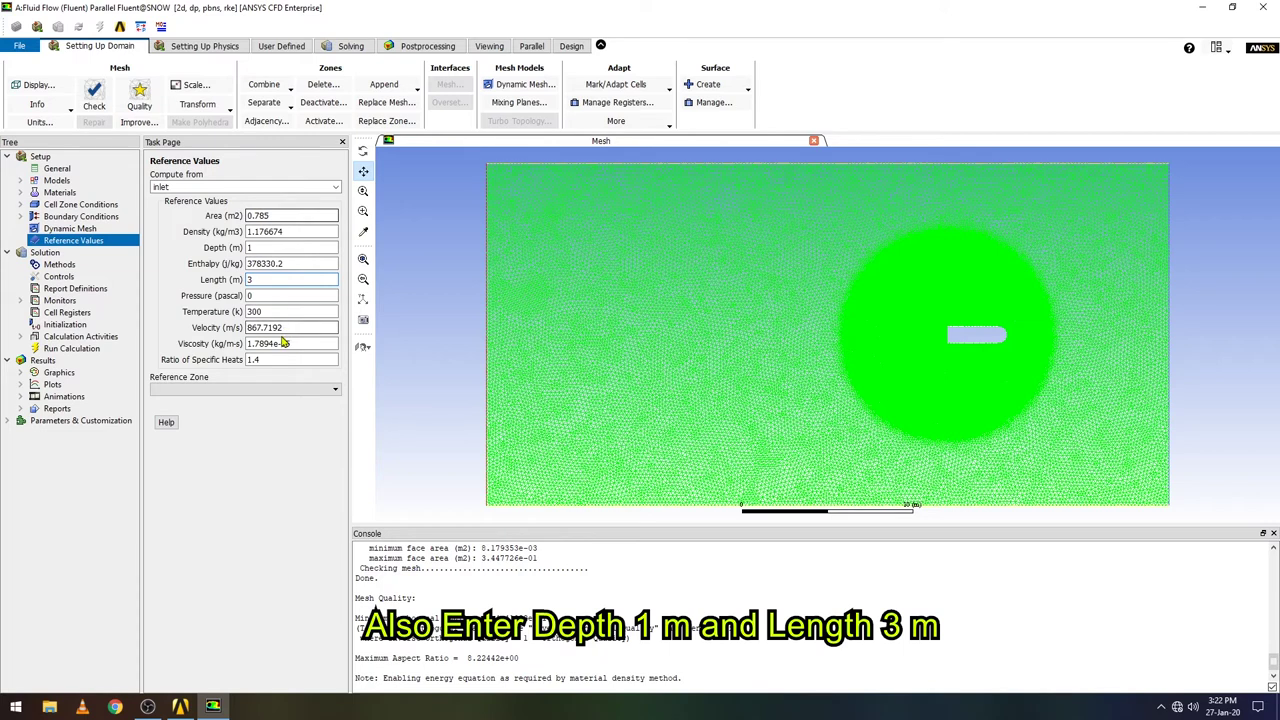
Set the solution scheme to Coupled, with Second Order Upwind for turbulent kinetic energy and turbulent dissipation rate
left_click(45, 262)
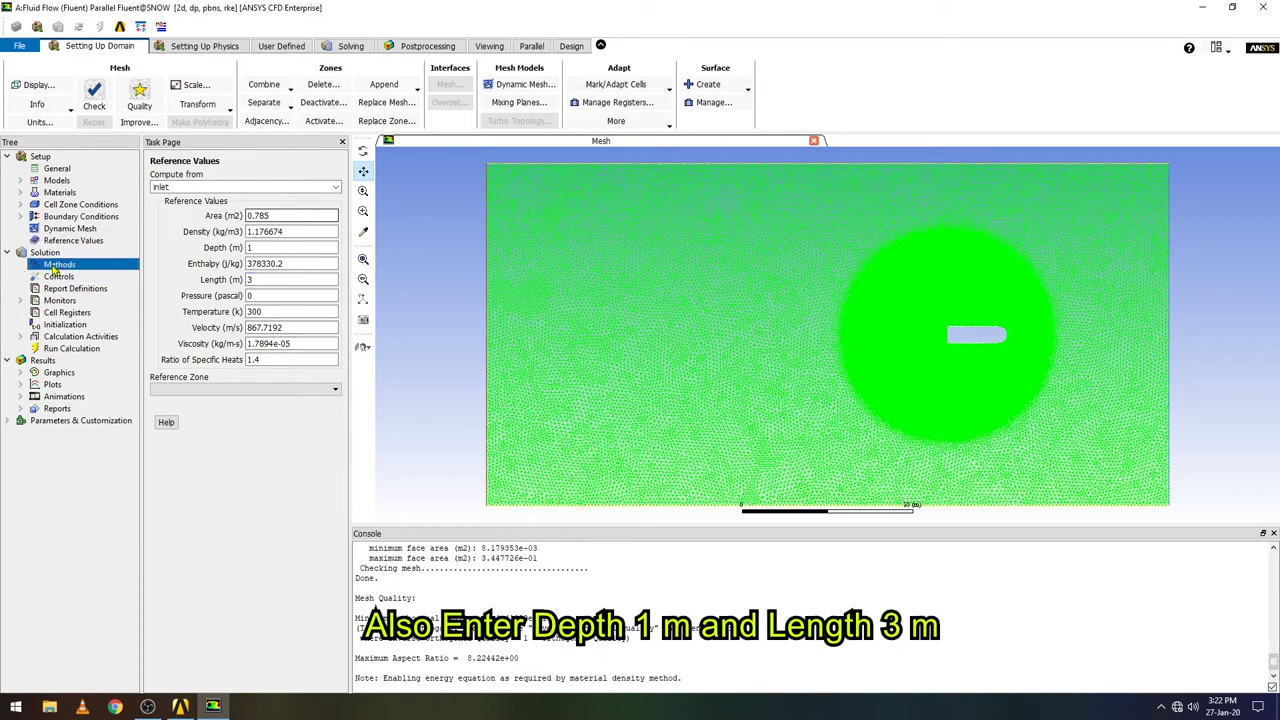
left_click(220, 199)
left_click(190, 240)
scroll(200, 290, "down", 2)
left_click(200, 315)
left_click(198, 333)
left_click(237, 287)
left_click(200, 312)
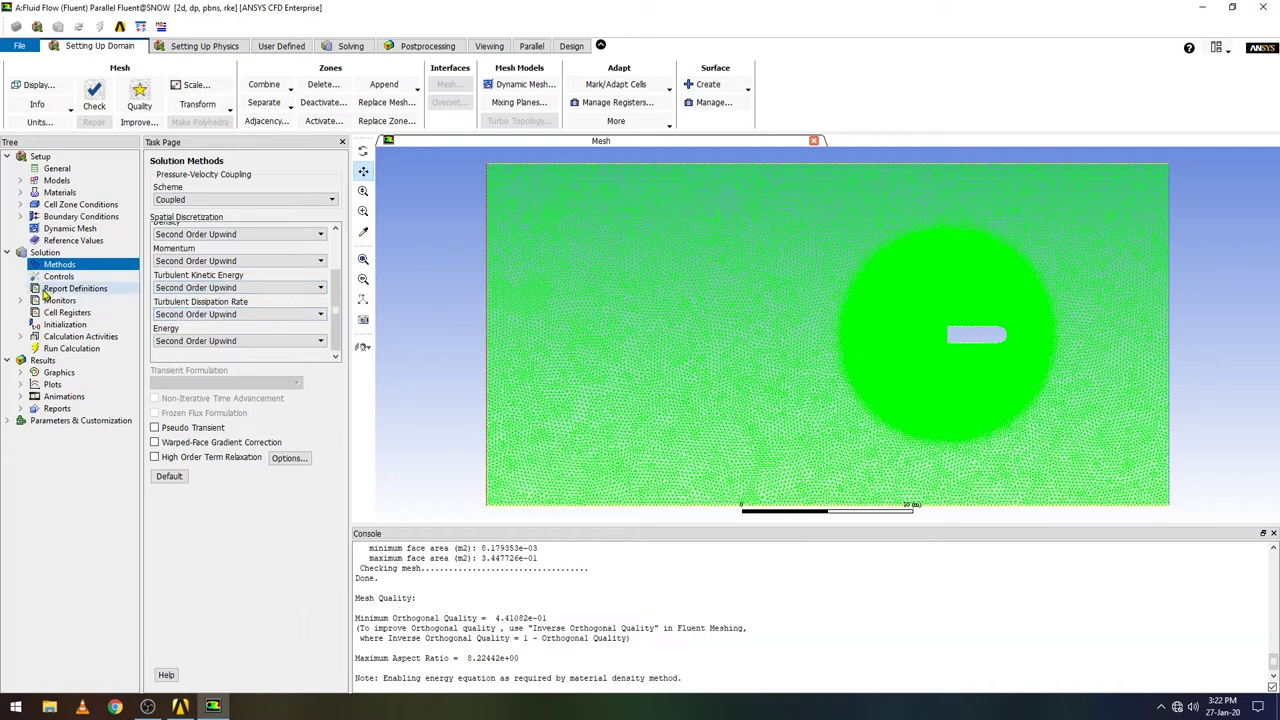
Create a drag force report definition named drag-coefficent
right_click(52, 290)
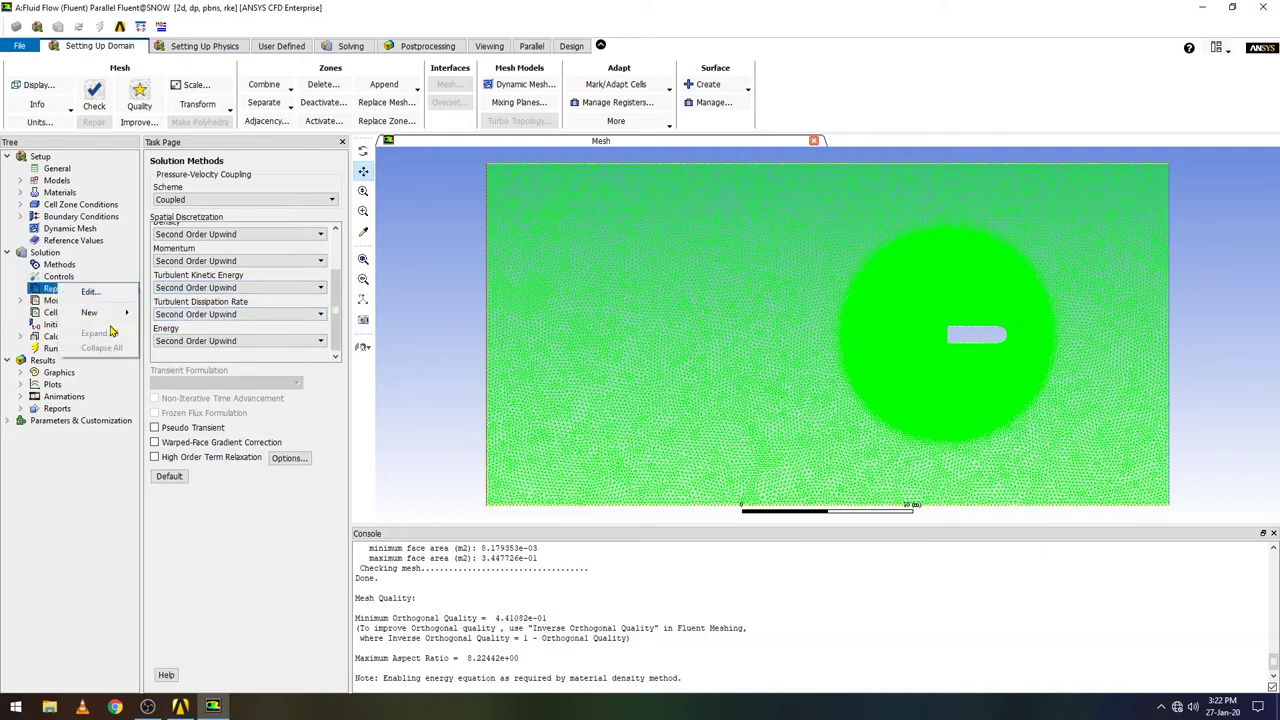
mouse_move(118, 313)
mouse_move(195, 358)
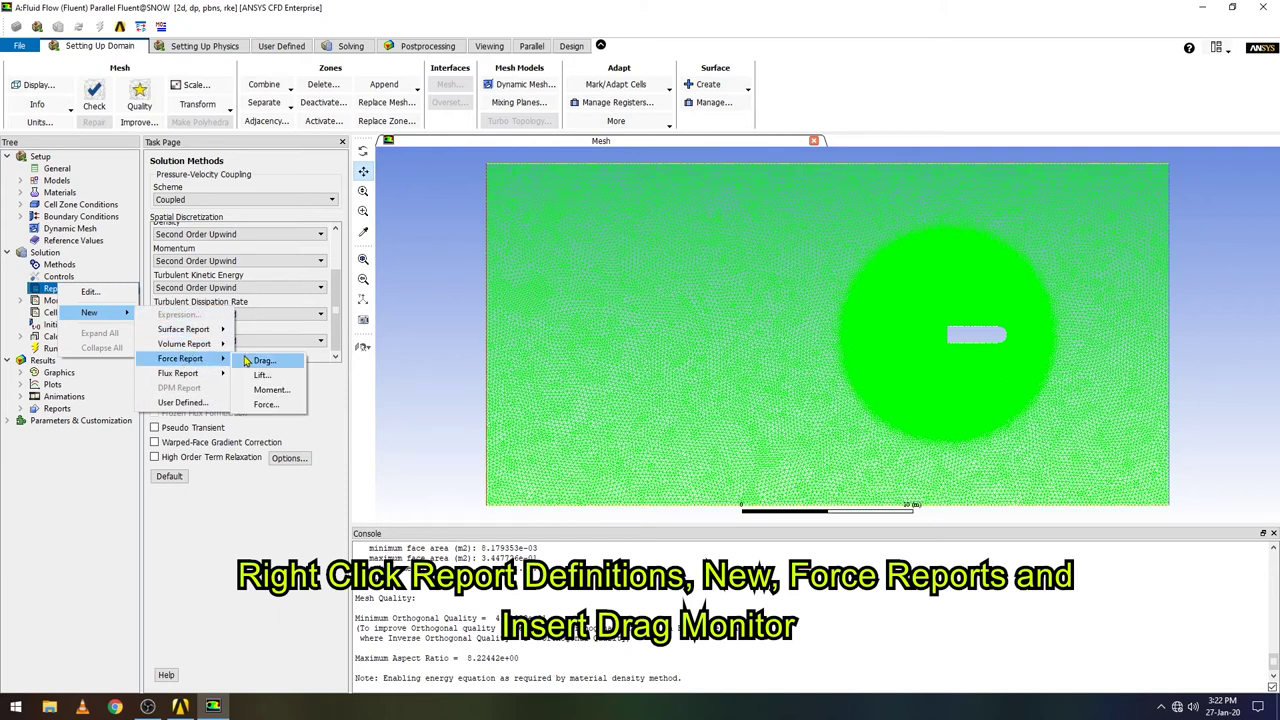
left_click(250, 361)
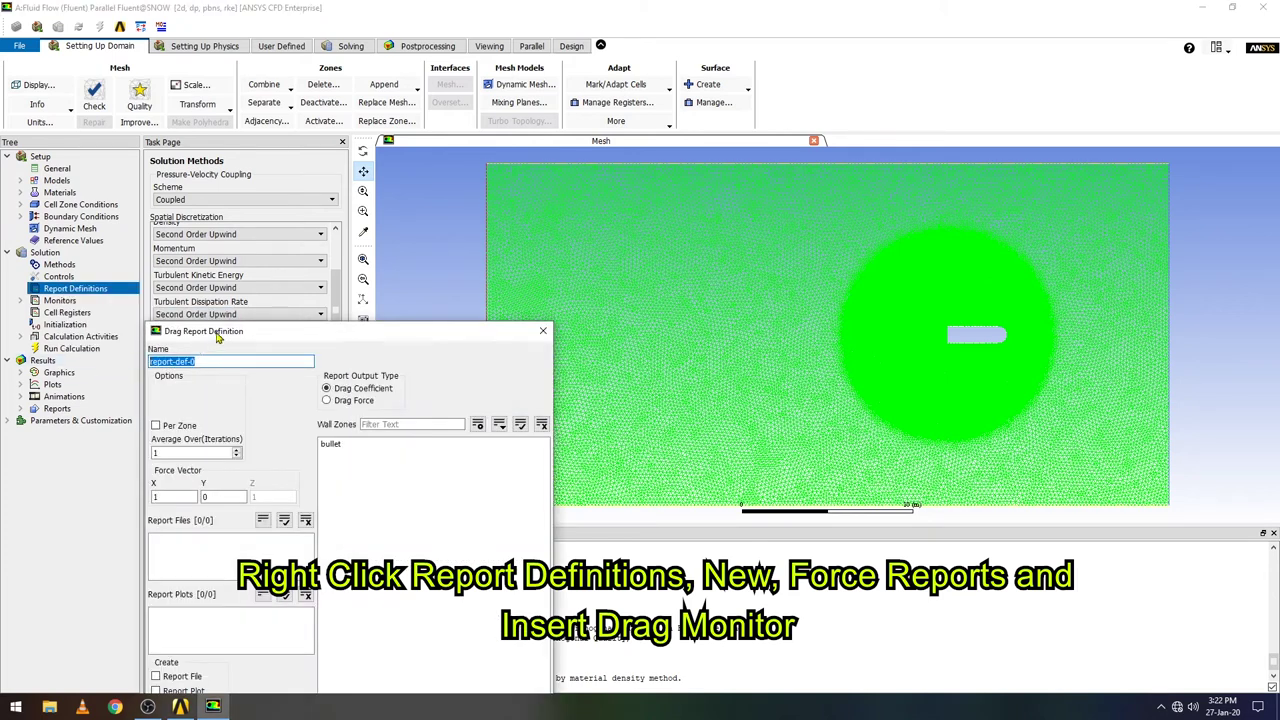
left_click_drag(223, 328, 228, 246)
type("drag-coefficent")
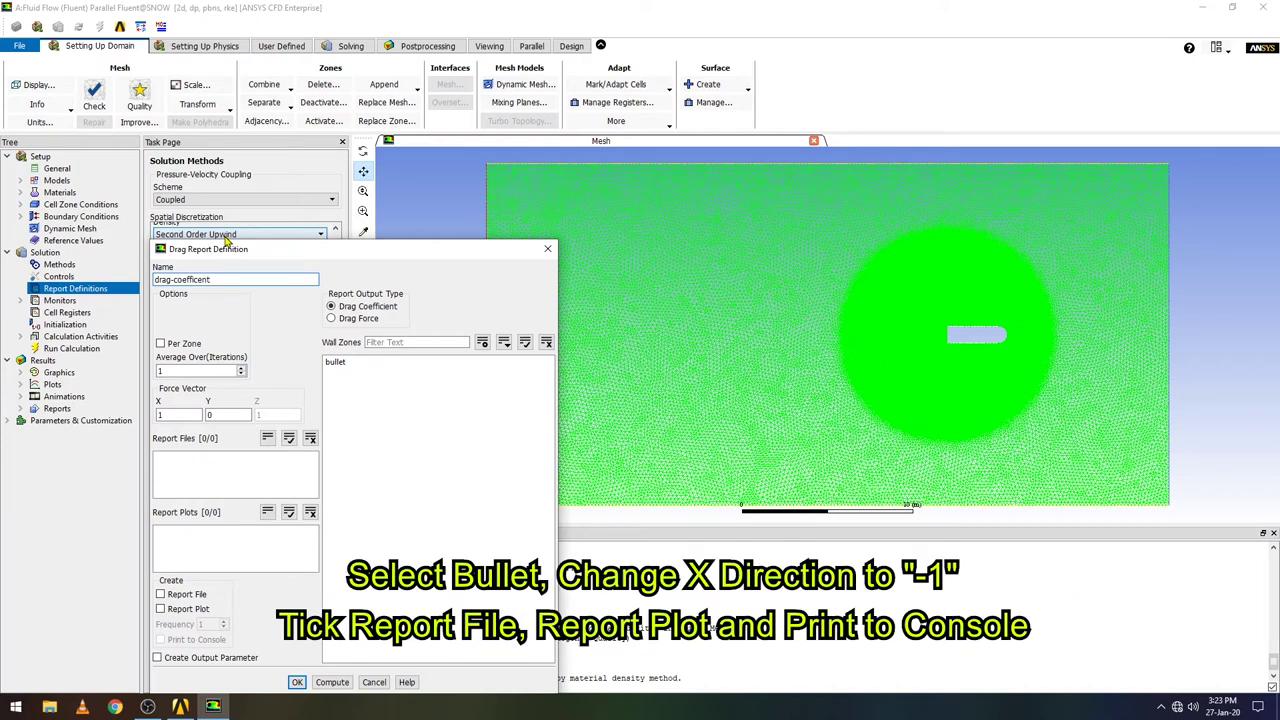
Assign the drag report to the bullet wall with force vector X -1, enabling report file, report plot and print to console
left_click_drag(365, 250, 351, 183)
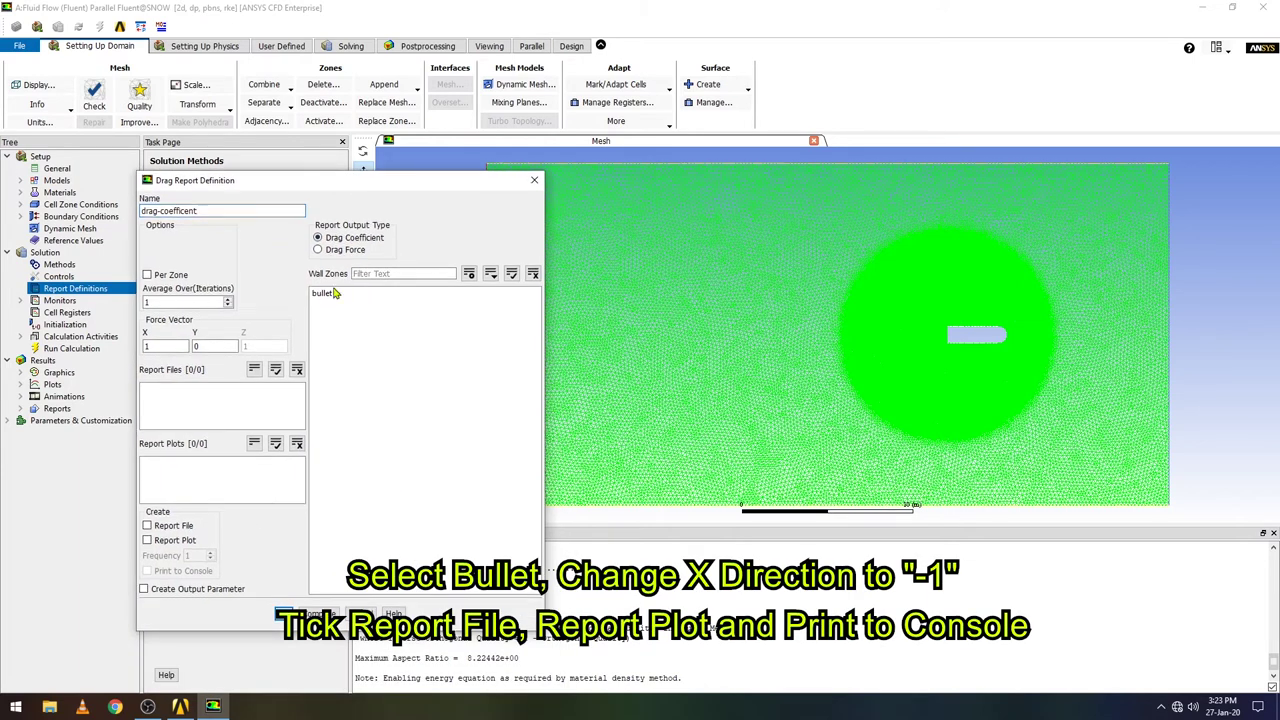
left_click(333, 295)
double_click(188, 346)
type("-1")
left_click(170, 526)
left_click(172, 541)
left_click(166, 572)
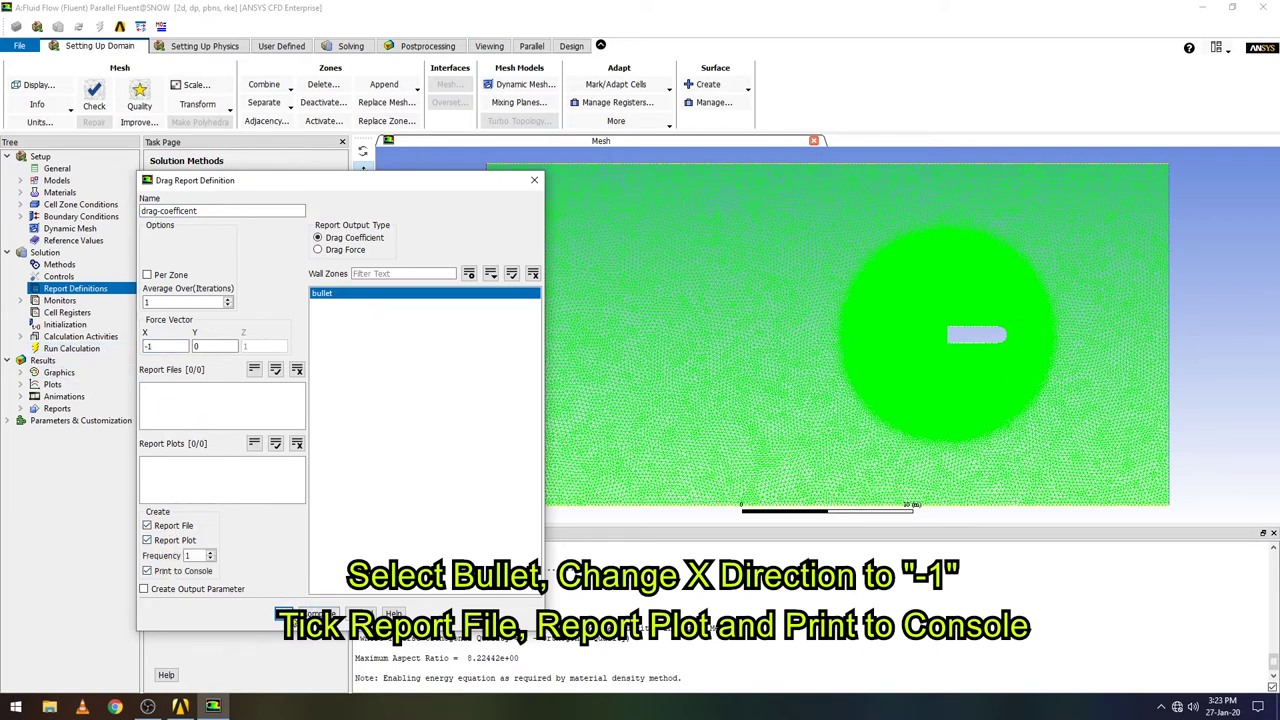
left_click(284, 614)
Create a lift force report definition named lift-coefficient
right_click(112, 288)
mouse_move(135, 315)
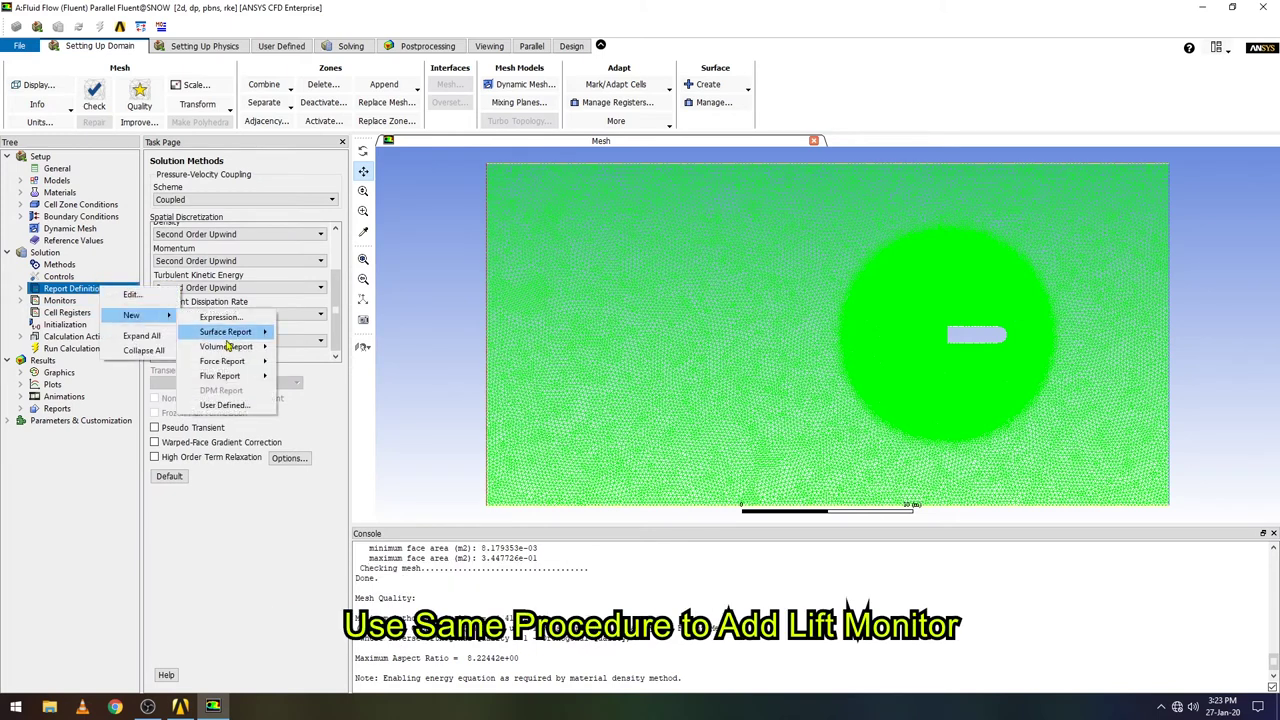
mouse_move(228, 361)
left_click(295, 375)
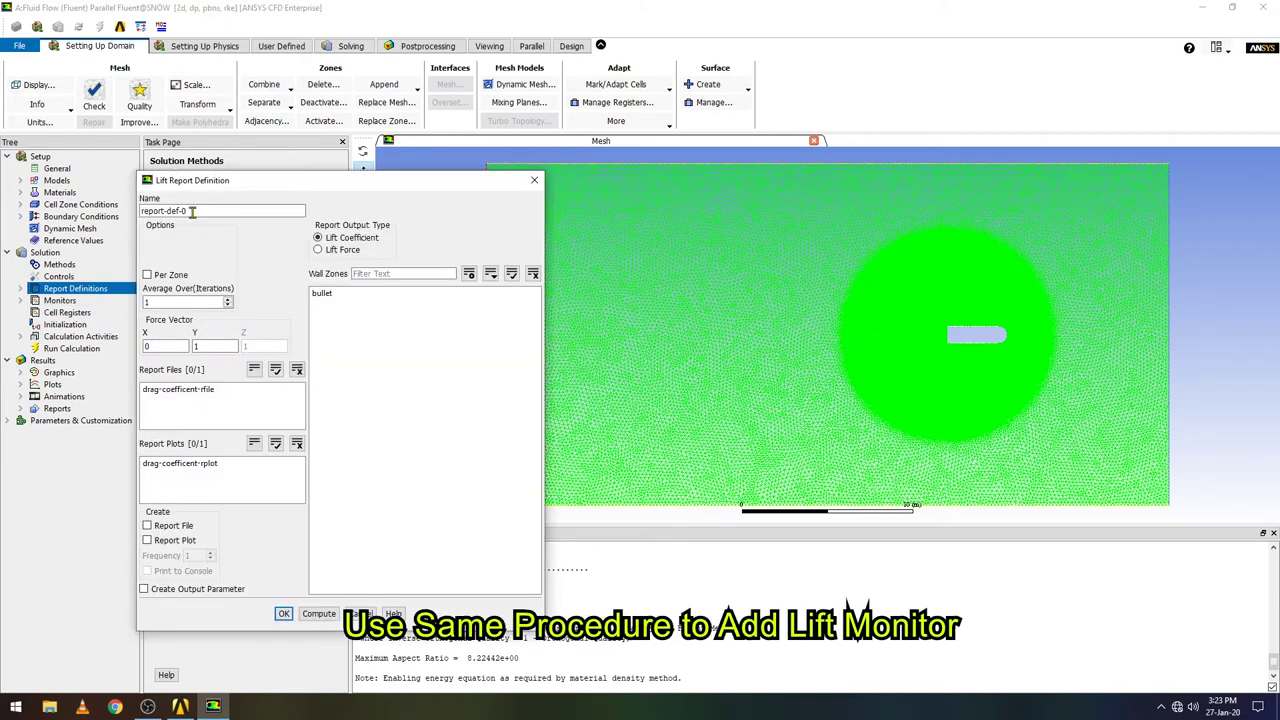
left_click_drag(193, 211, 76, 214)
type("lift-coefficient")
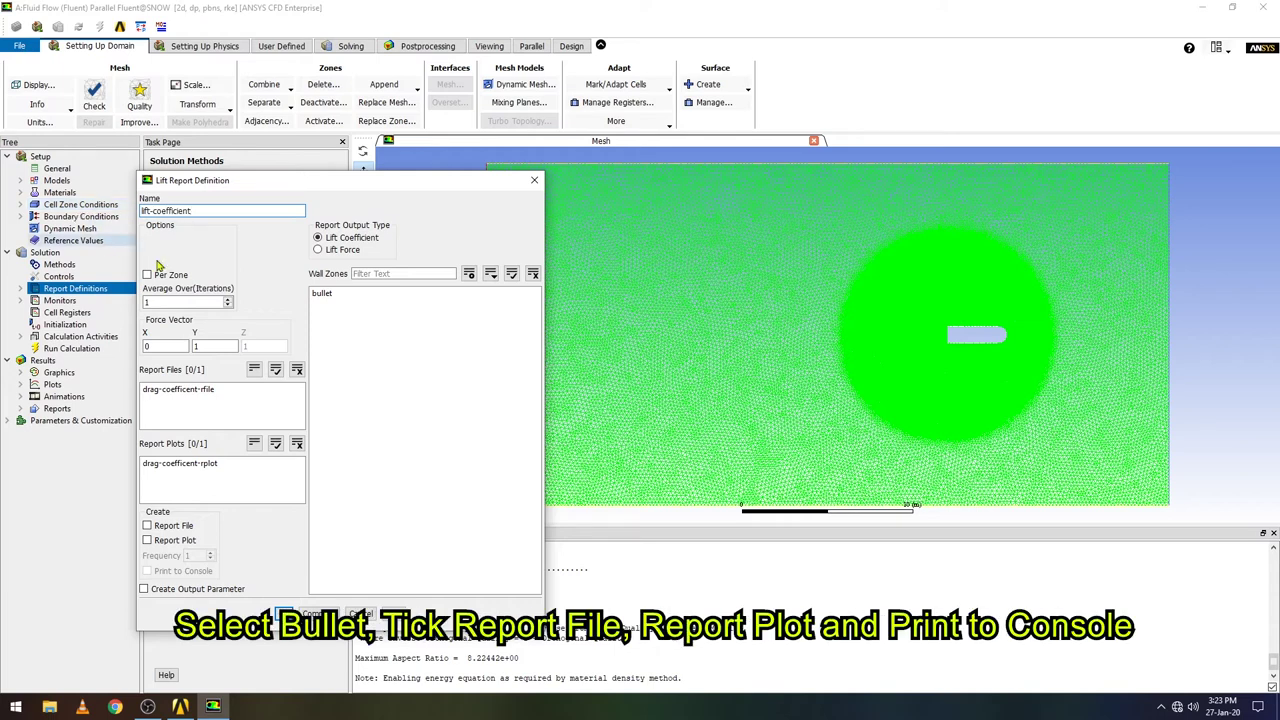
Assign the lift report to the bullet wall, enabling report file, report plot and print to console
left_click(366, 296)
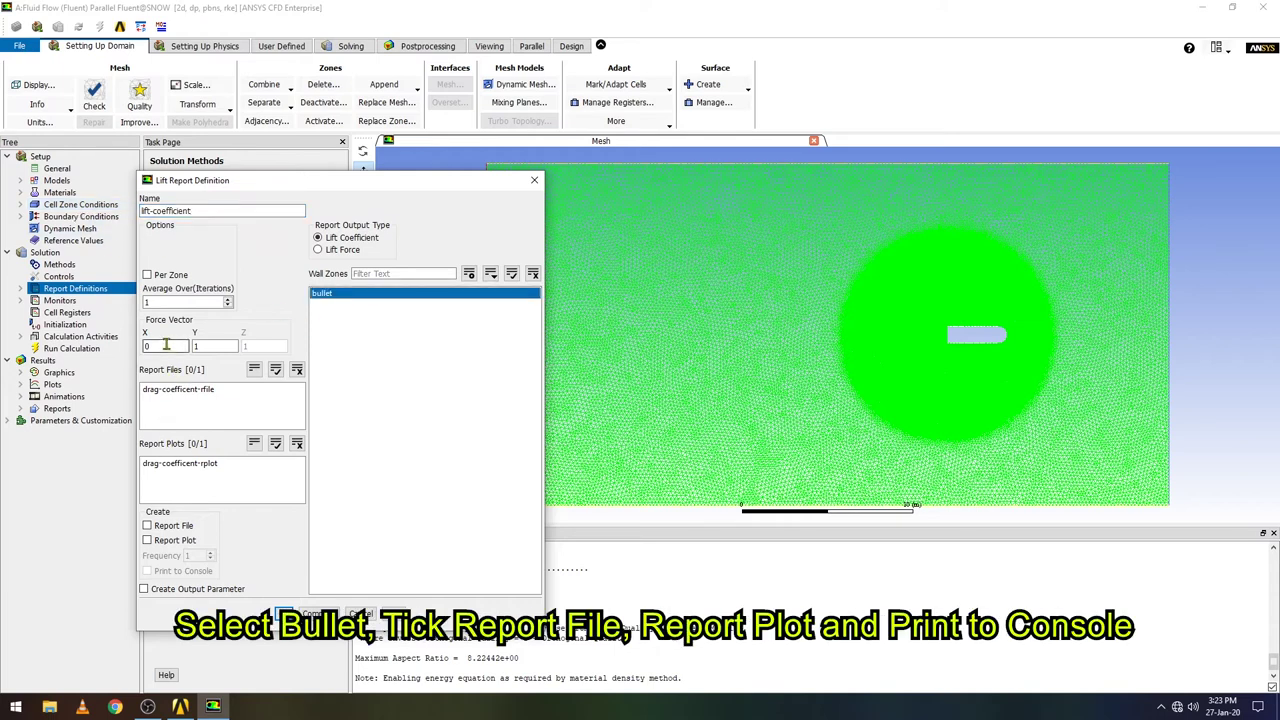
left_click(170, 527)
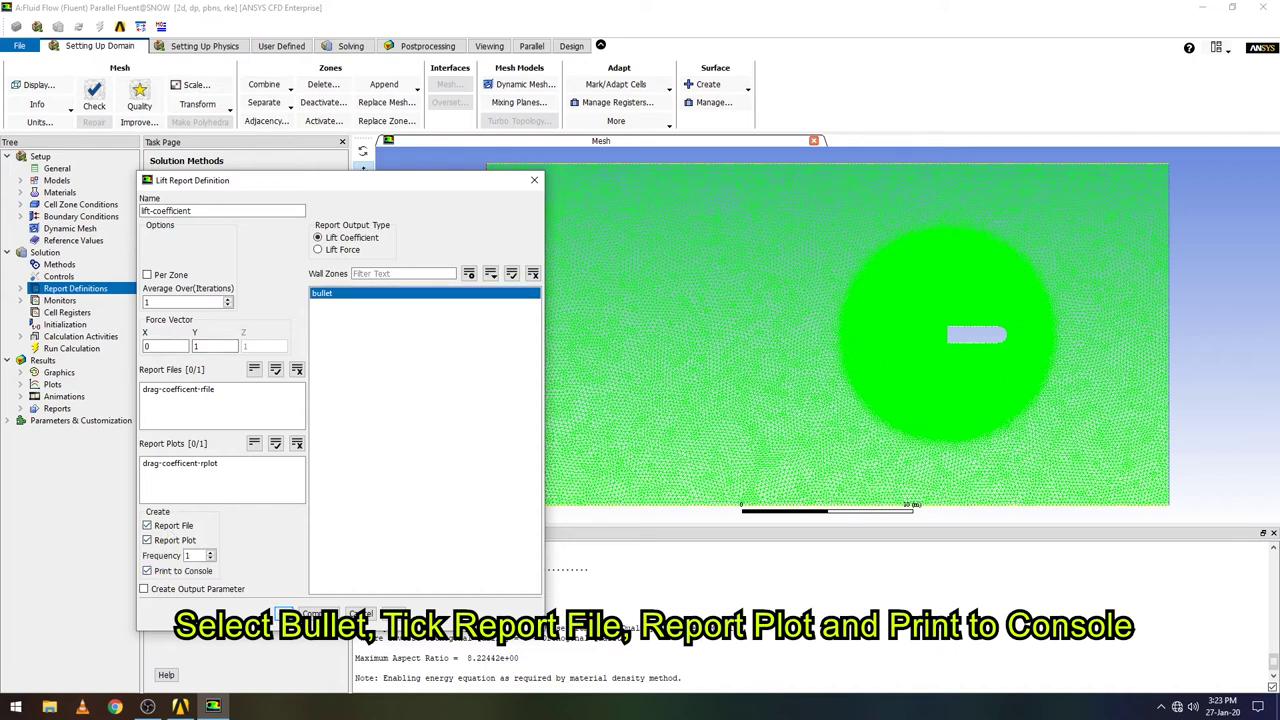
left_click(286, 614)
Initialize the solution with hybrid initialization and set the number of calculation iterations to 1000
left_click(52, 325)
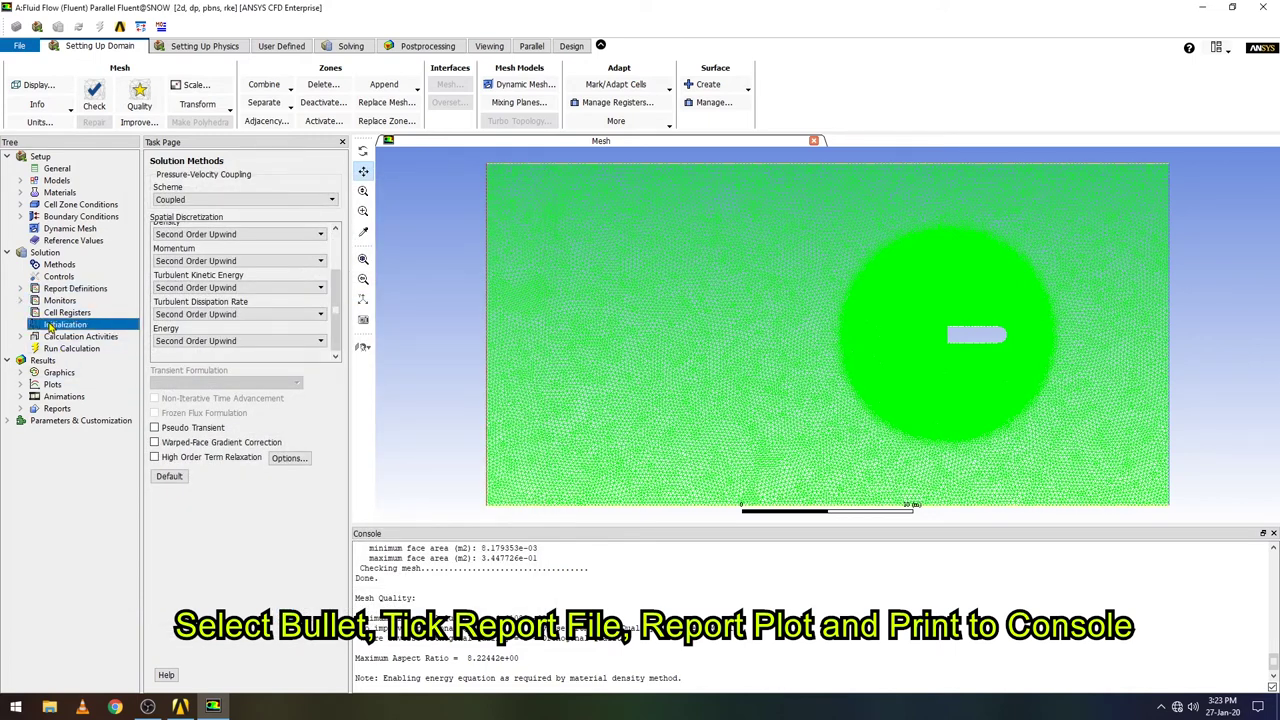
left_click(240, 221)
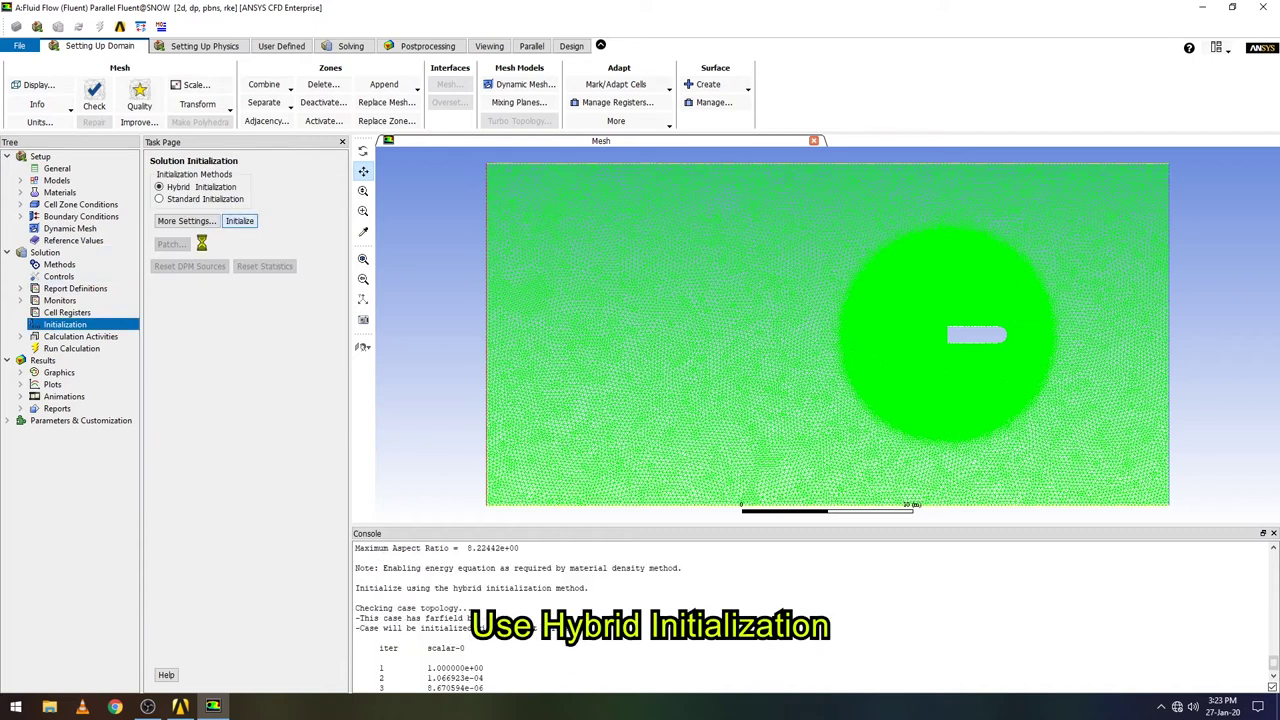
left_click(60, 349)
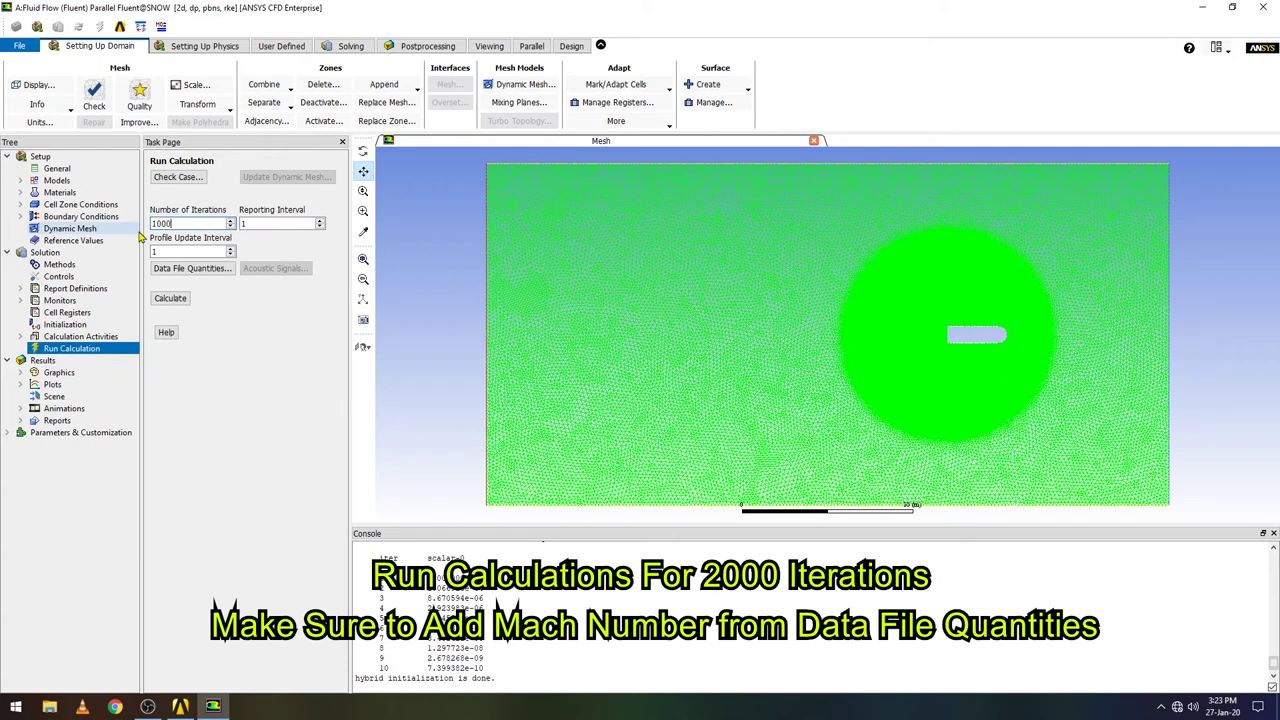
Add Mach Number from the additional quantities to the data file quantities
left_click(191, 268)
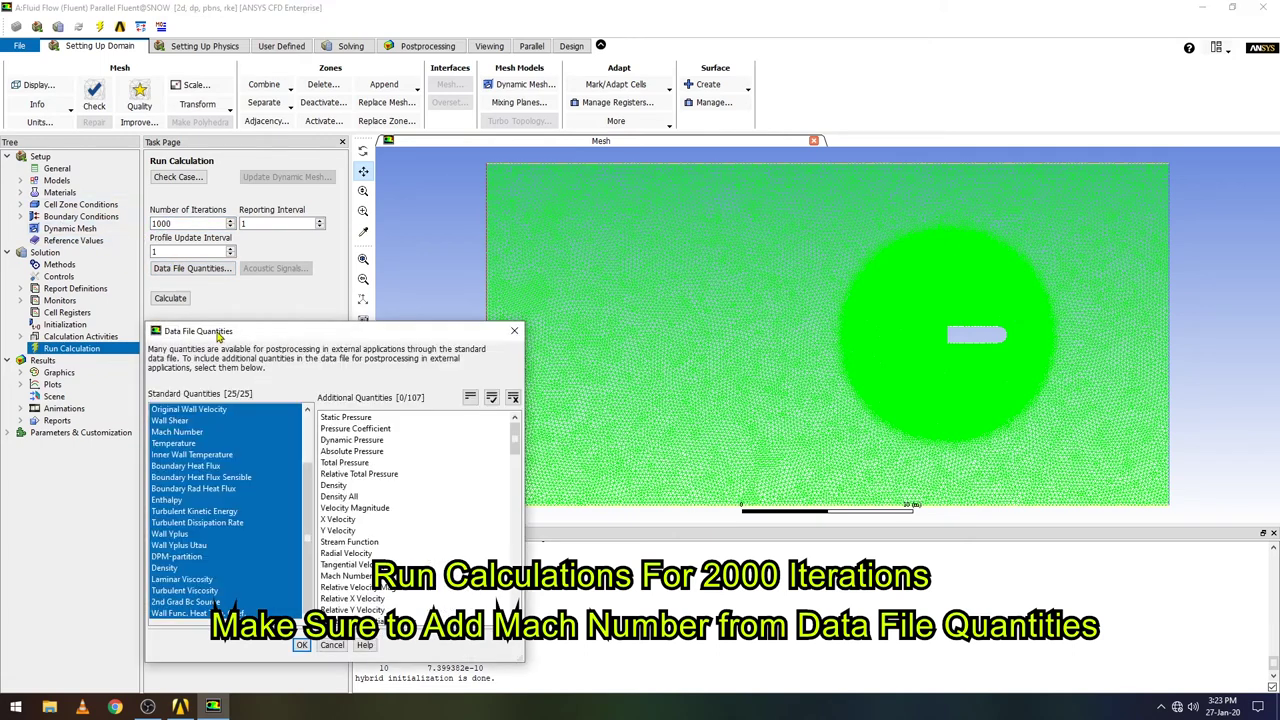
left_click_drag(214, 338, 191, 232)
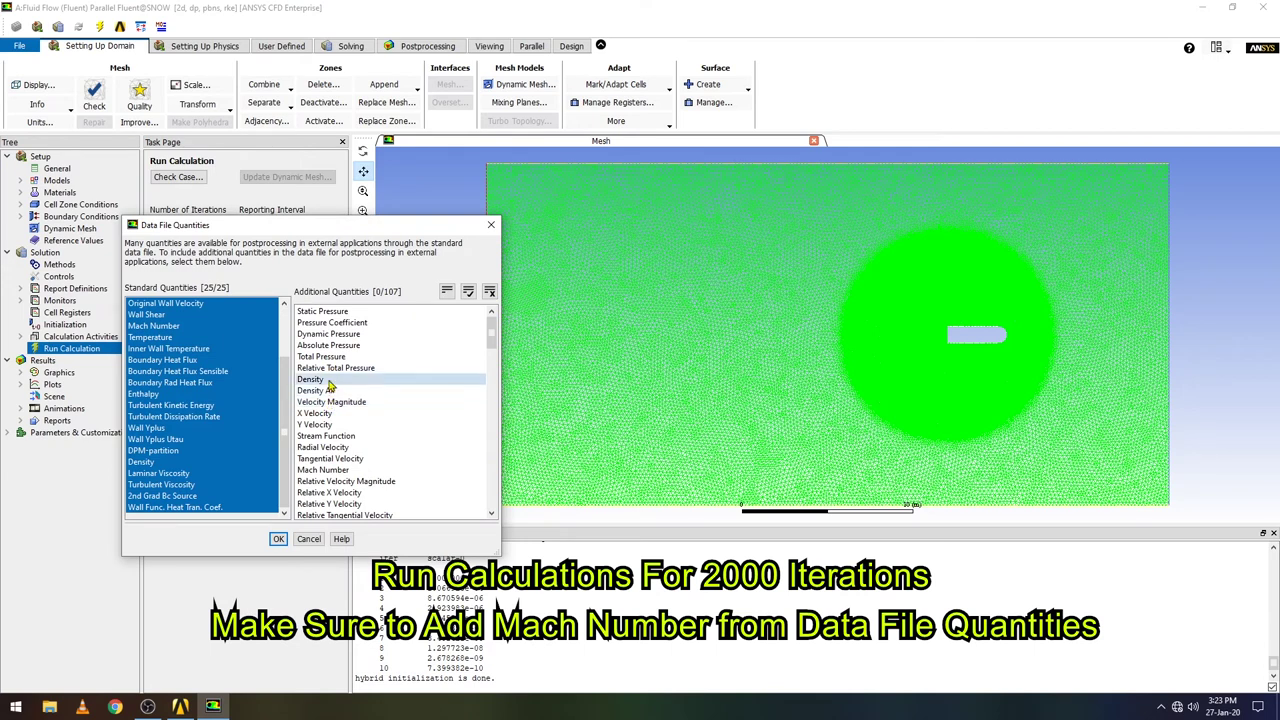
left_click(330, 470)
left_click_drag(493, 337, 474, 465)
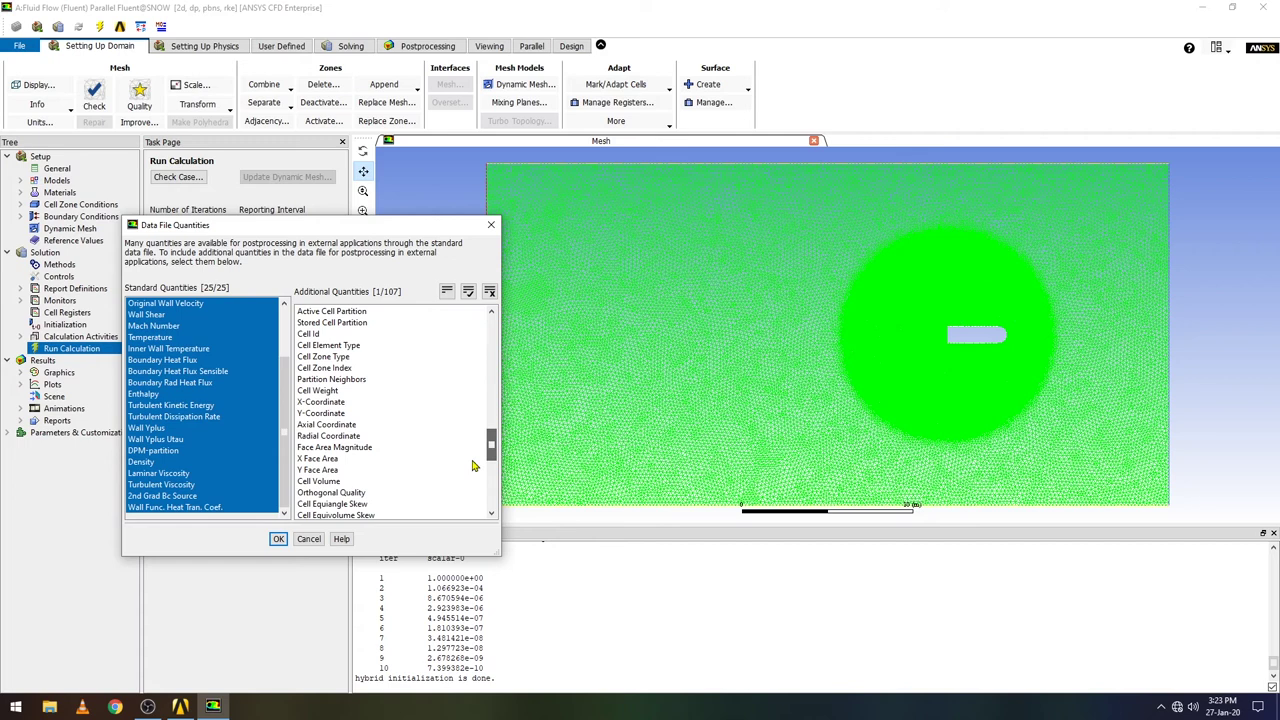
left_click(279, 539)
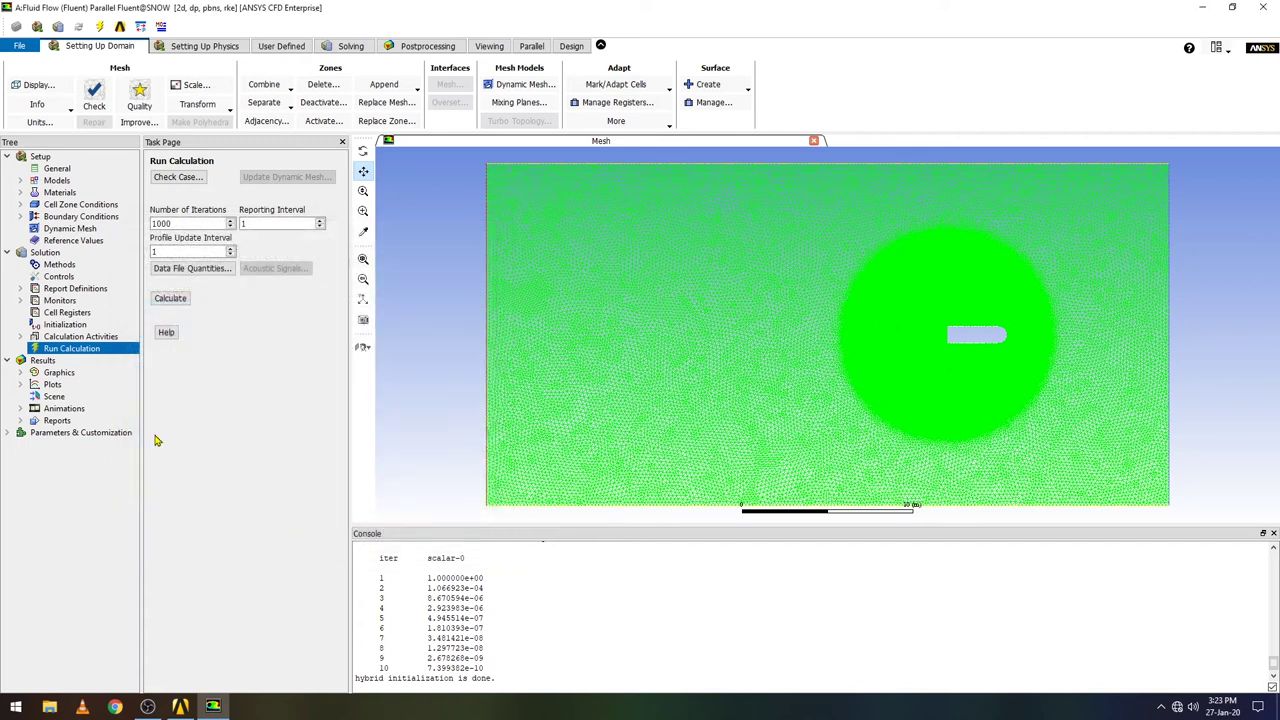
Run the calculation to completion while checking the drag, lift and residual plots
left_click(171, 299)
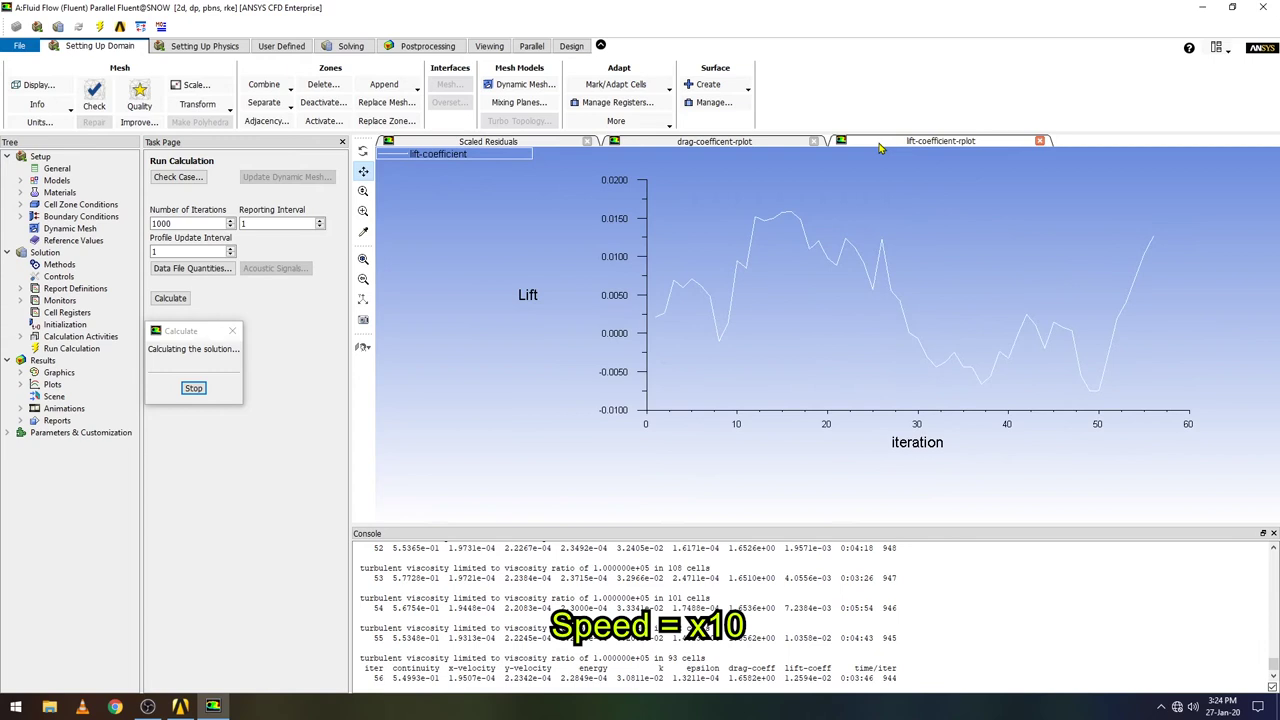
left_click(783, 145)
left_click(488, 141)
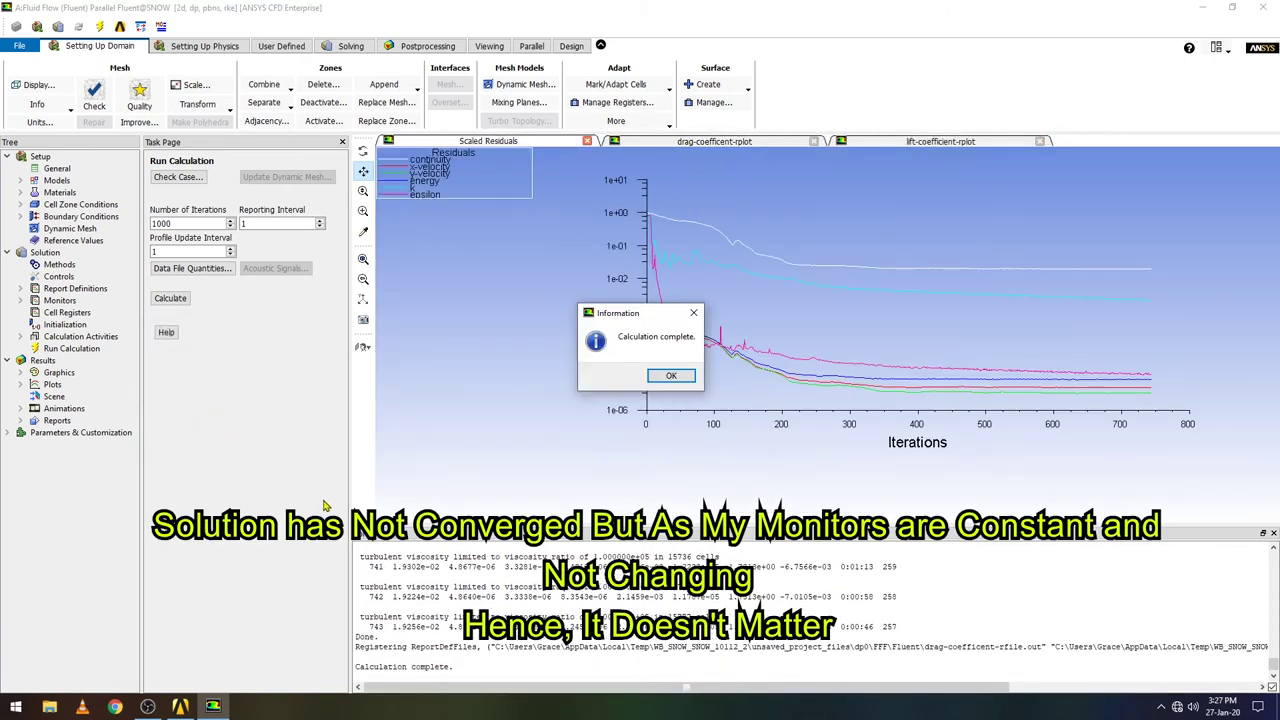
left_click(670, 375)
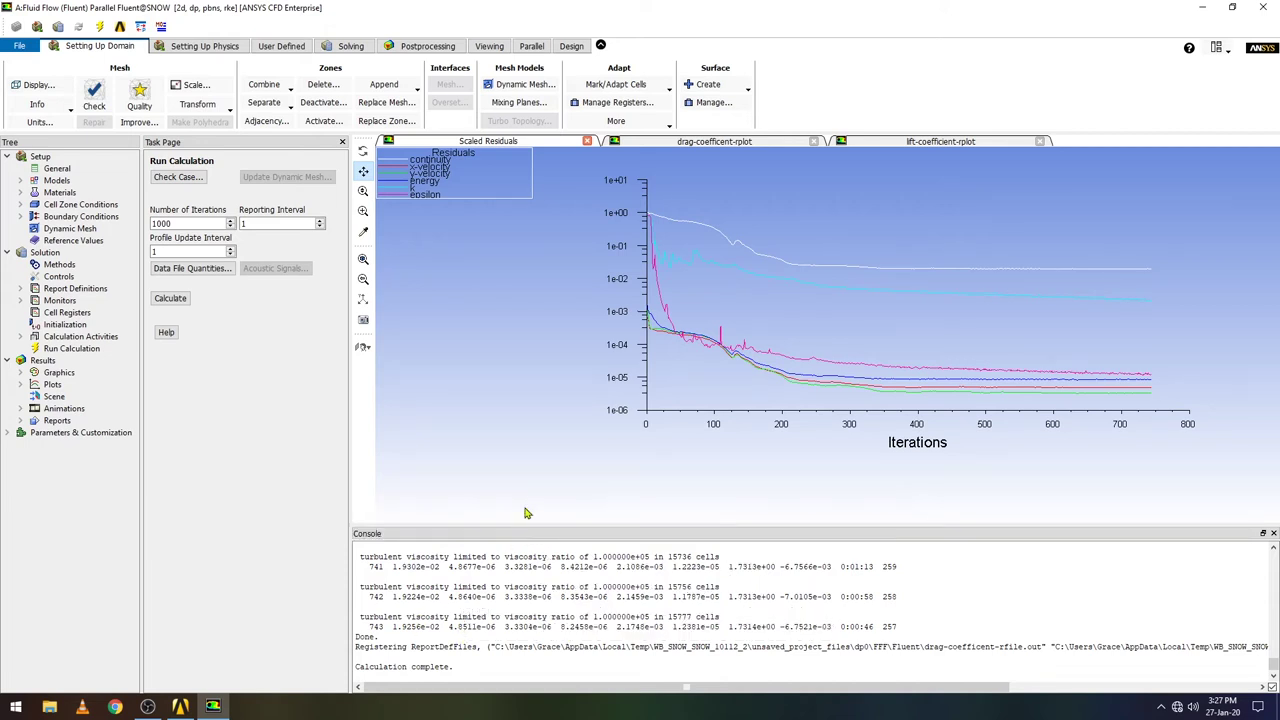
Examine the drag coefficient plot and the drag and lift values of the final iterations in the console
left_click(687, 145)
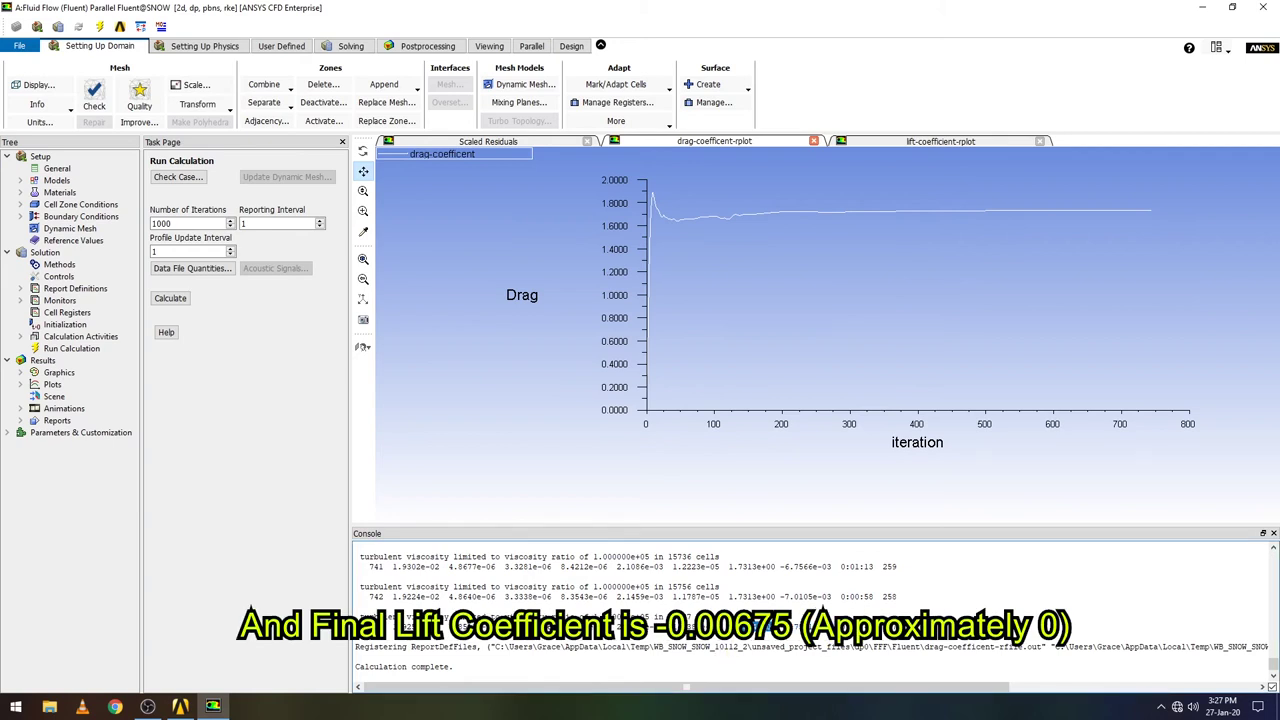
scroll(746, 590, "up", 3)
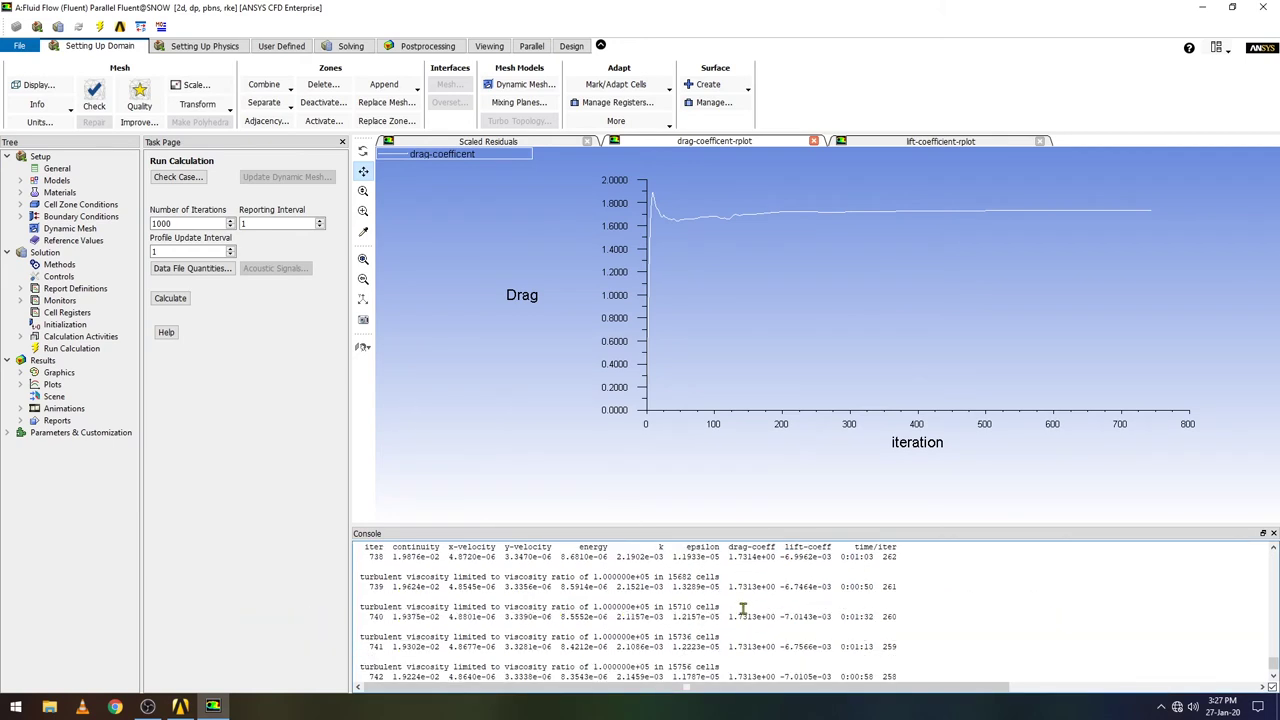
scroll(755, 615, "up", 1)
scroll(751, 572, "down", 5)
double_click(751, 624)
left_click(771, 641)
left_click_drag(833, 624, 786, 566)
left_click(816, 633)
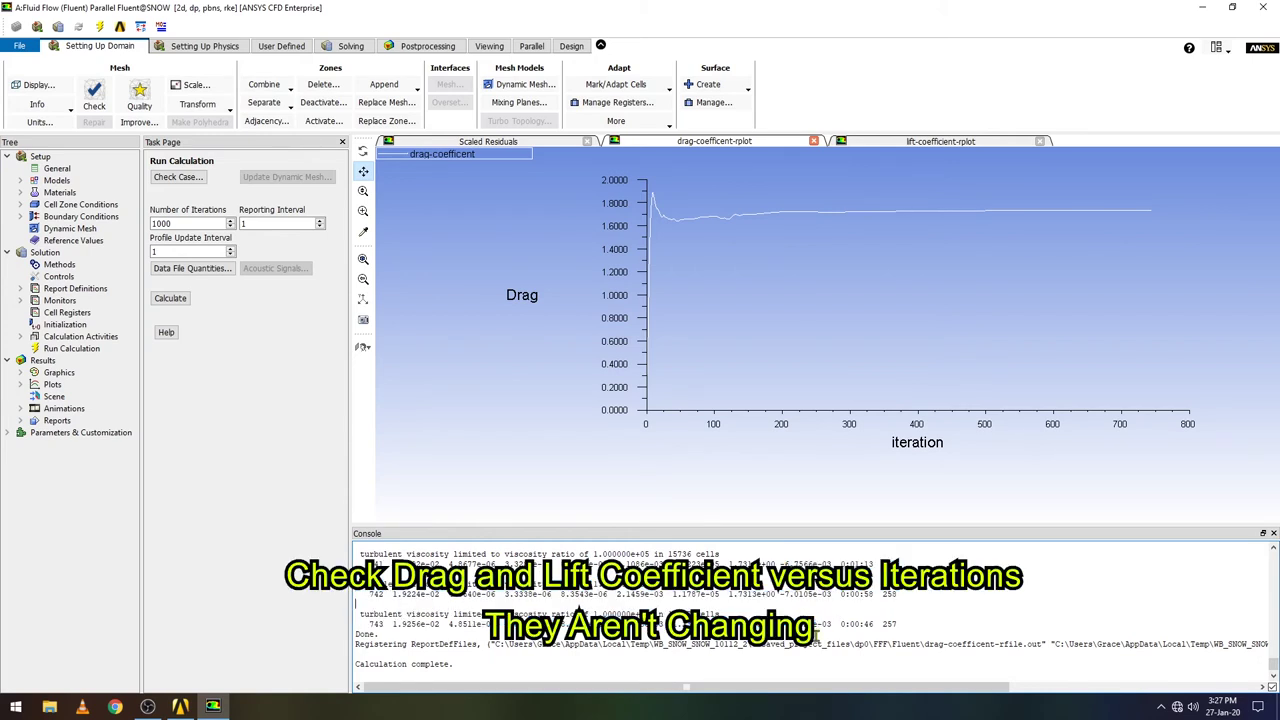
scroll(810, 617, "up", 3)
scroll(808, 617, "down", 3)
Close Fluent and open the Results cell of the fluid flow system in CFD-Post
left_click(19, 46)
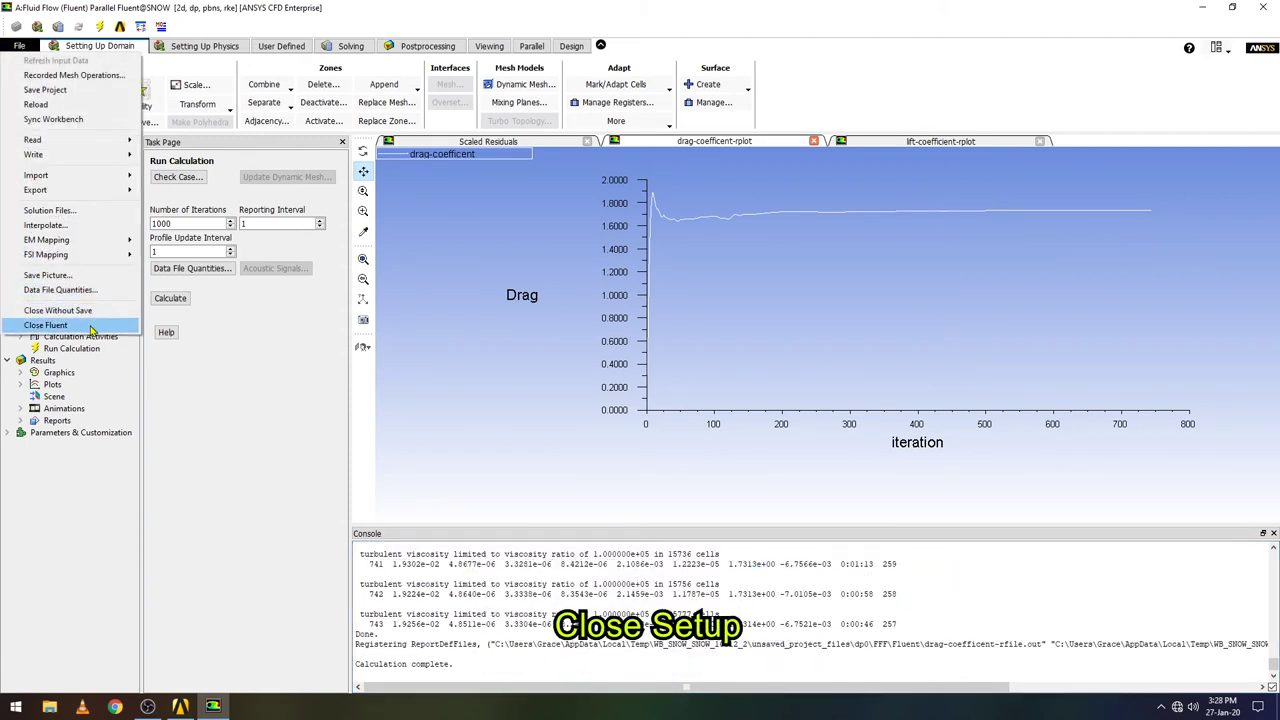
left_click(40, 326)
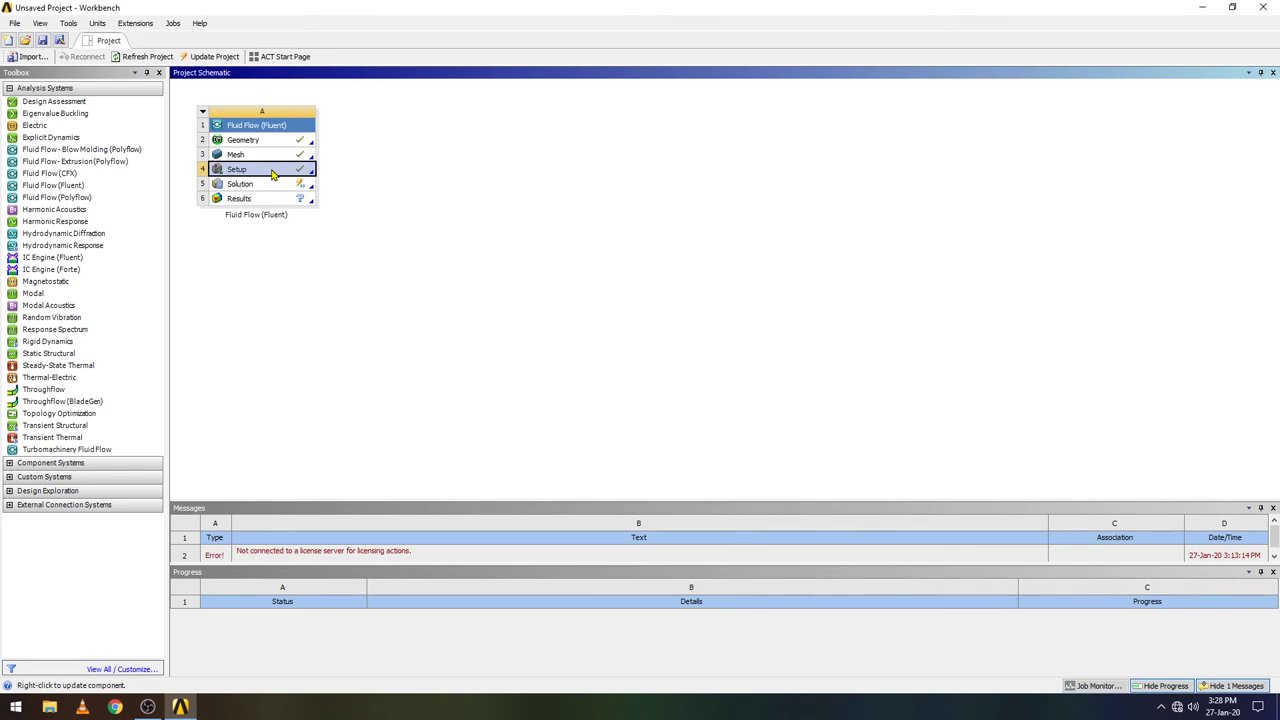
left_click(266, 201)
right_click(266, 201)
left_click(297, 209)
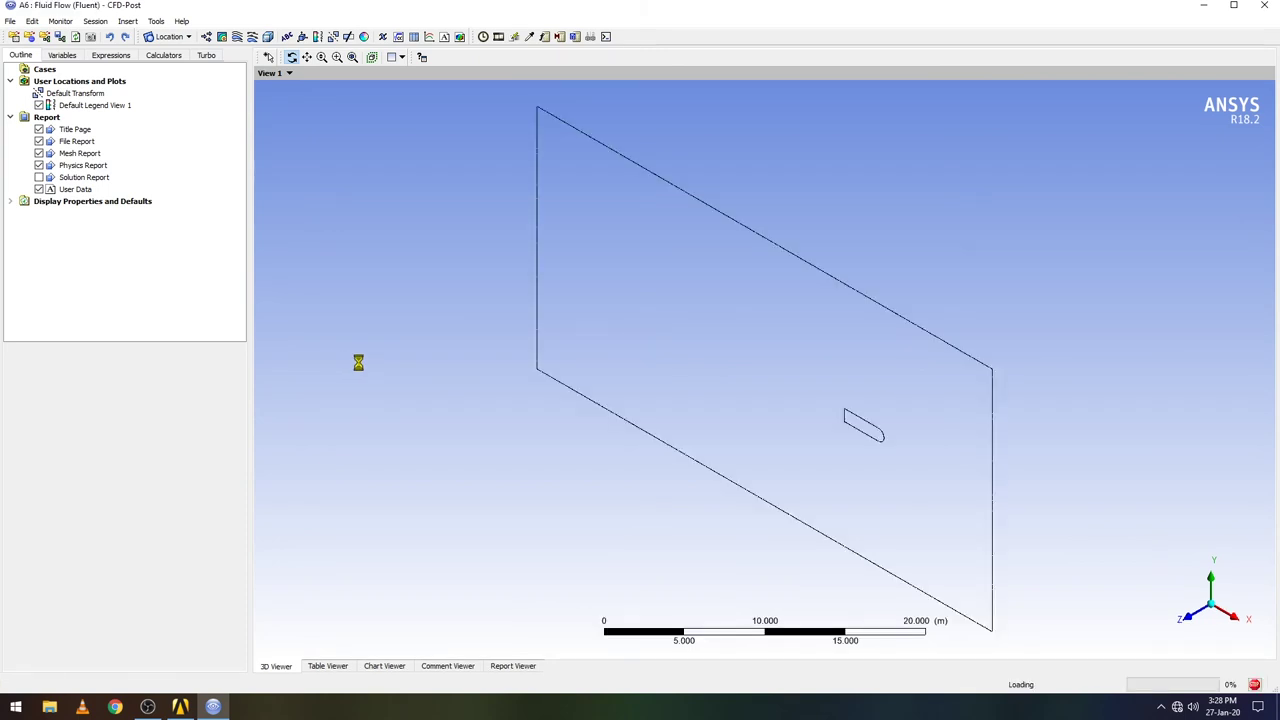
Insert an XY slice plane at Z 0.0 m across all domains and hide it
left_click(1193, 617)
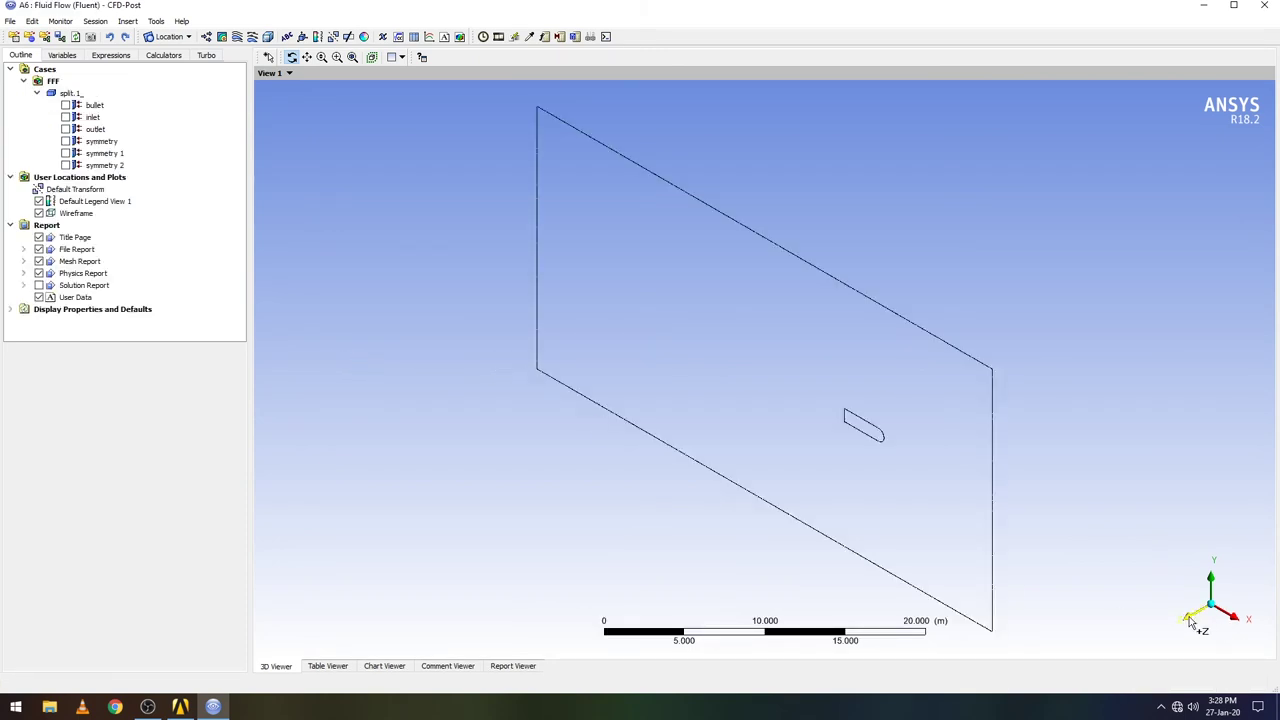
left_click(190, 37)
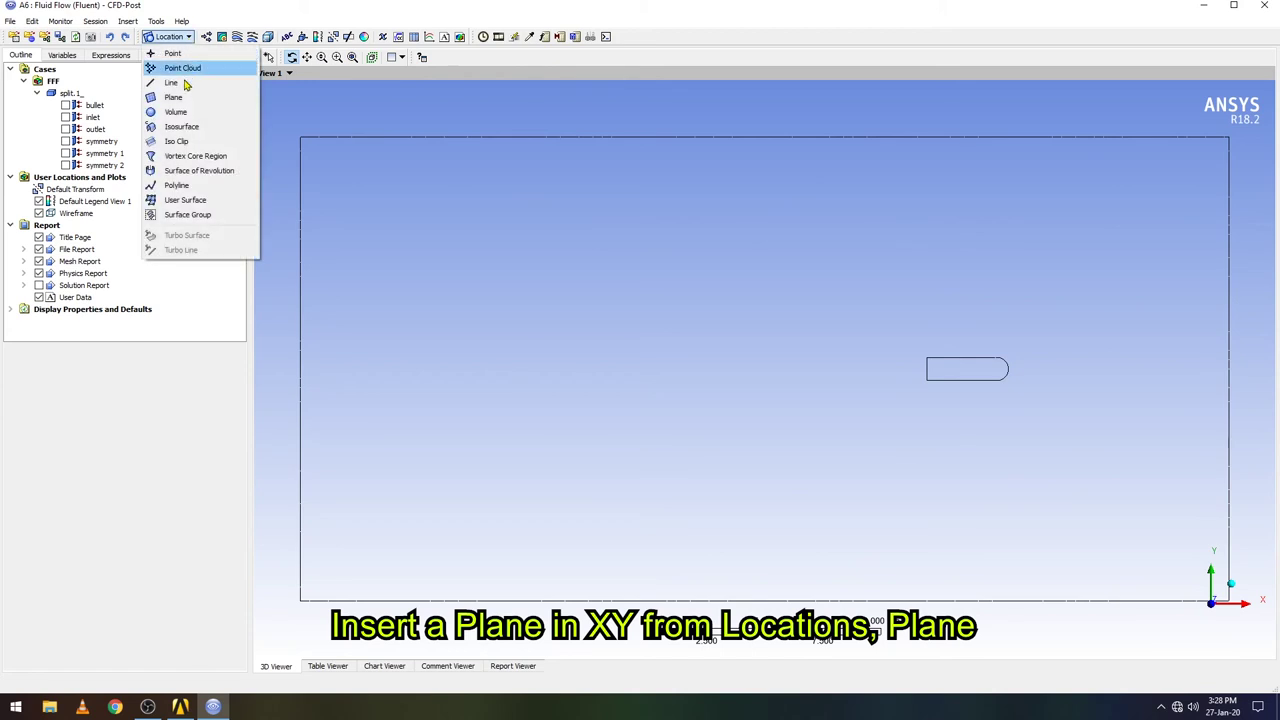
left_click(180, 96)
left_click(235, 153)
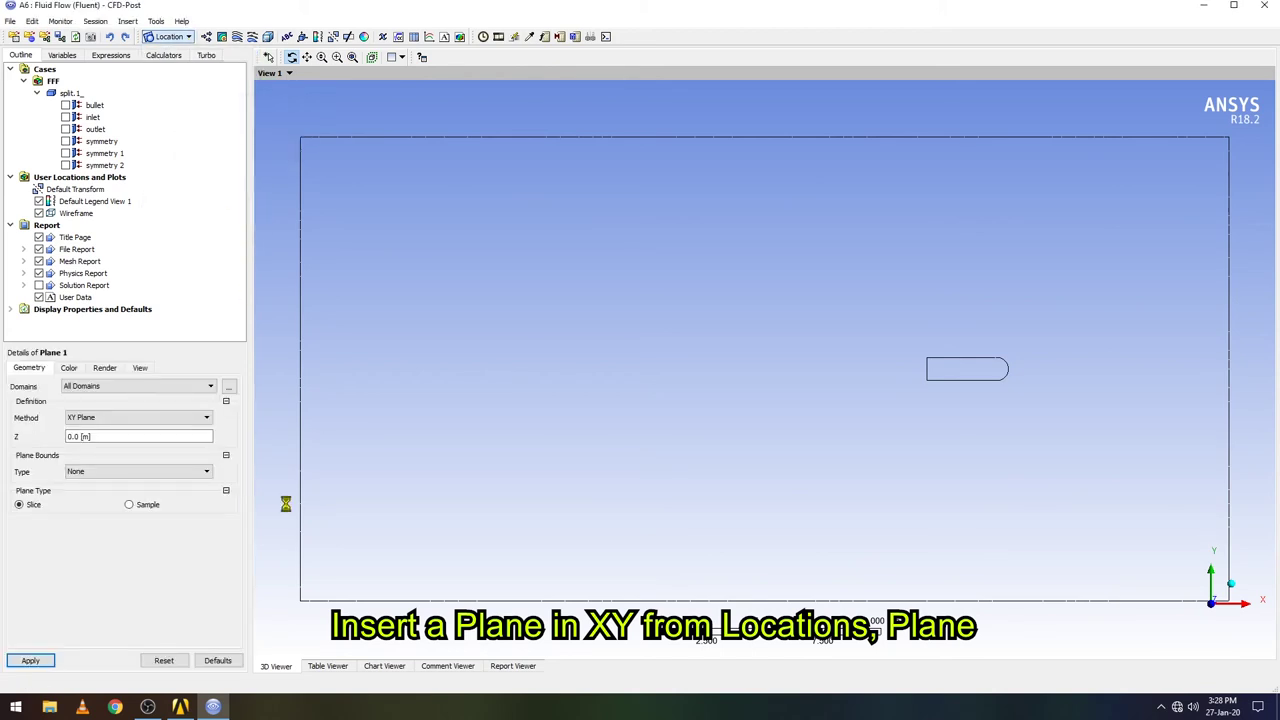
left_click(22, 661)
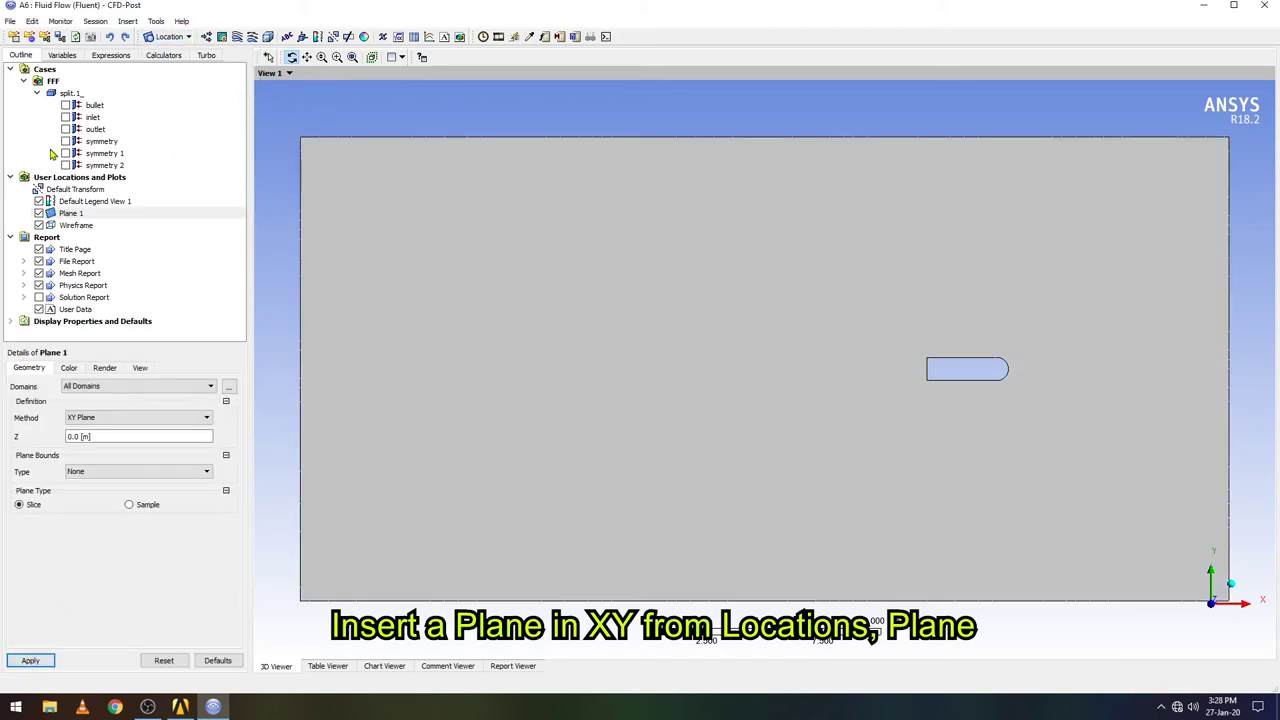
left_click(39, 213)
left_click(66, 105)
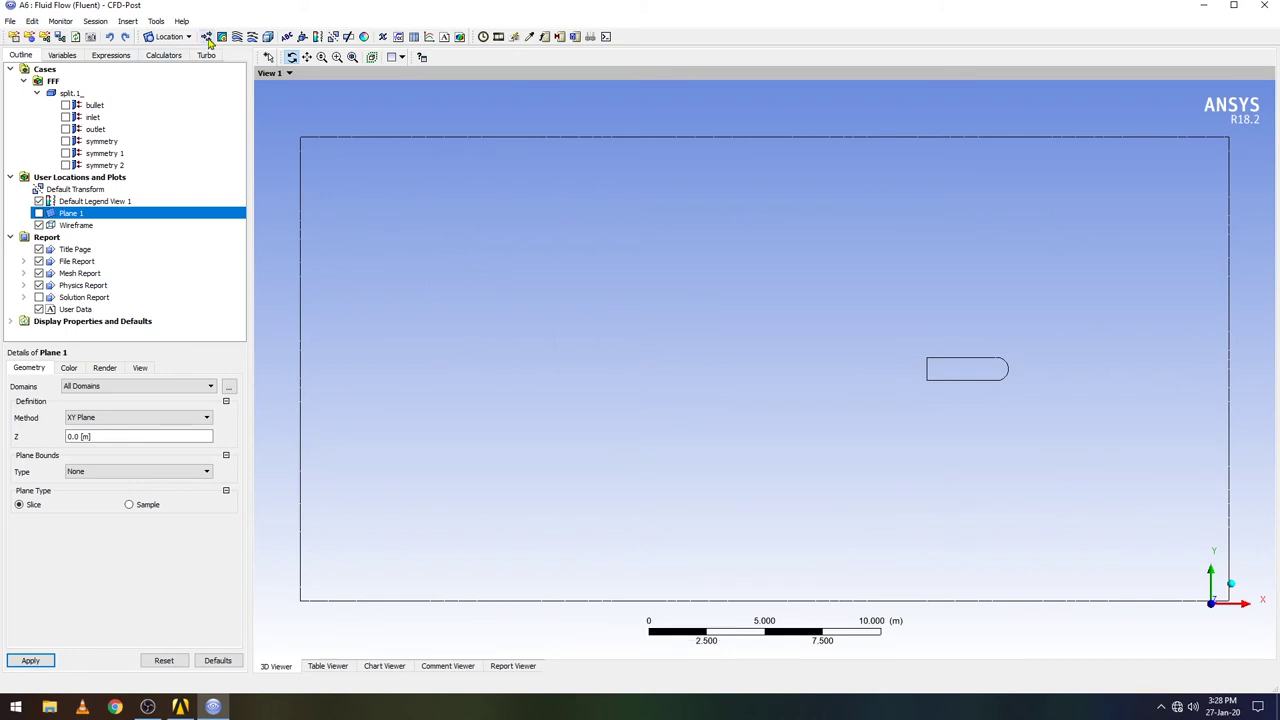
Insert a contour on Plane 1 with variable Pressure, range Local and 200 contours
left_click(221, 37)
left_click(245, 92)
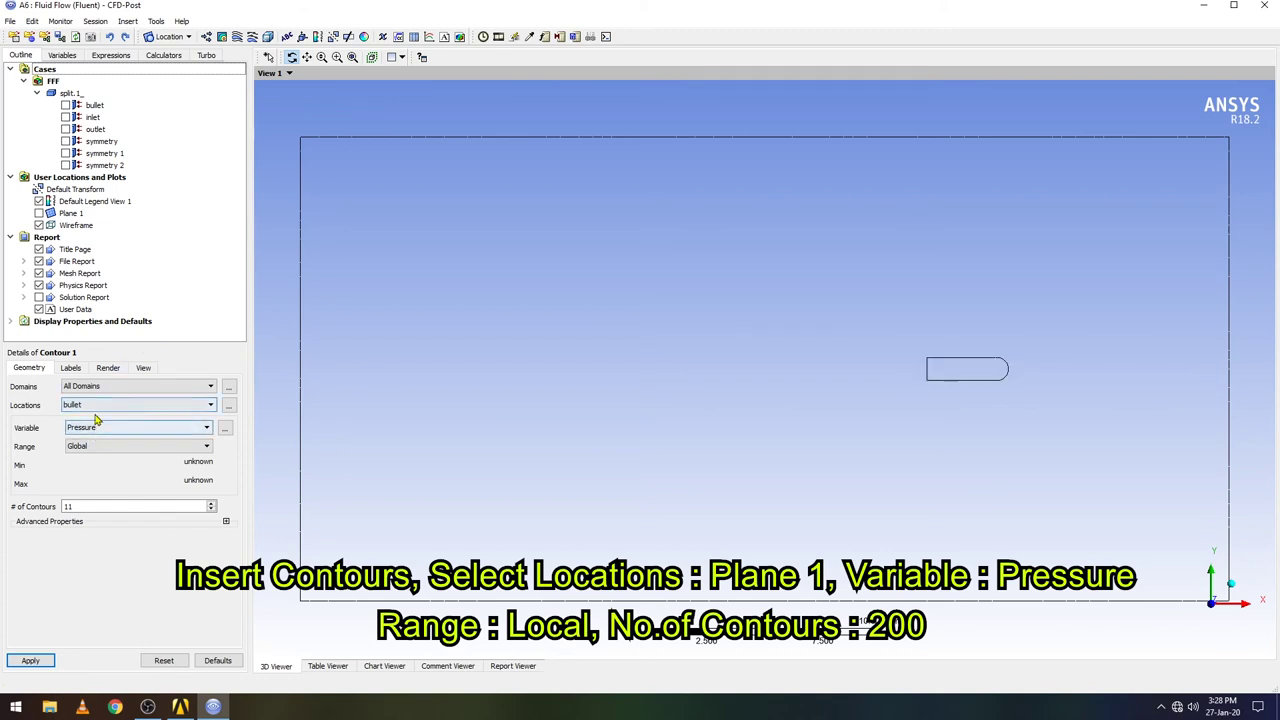
left_click(98, 405)
left_click(74, 468)
left_click(100, 427)
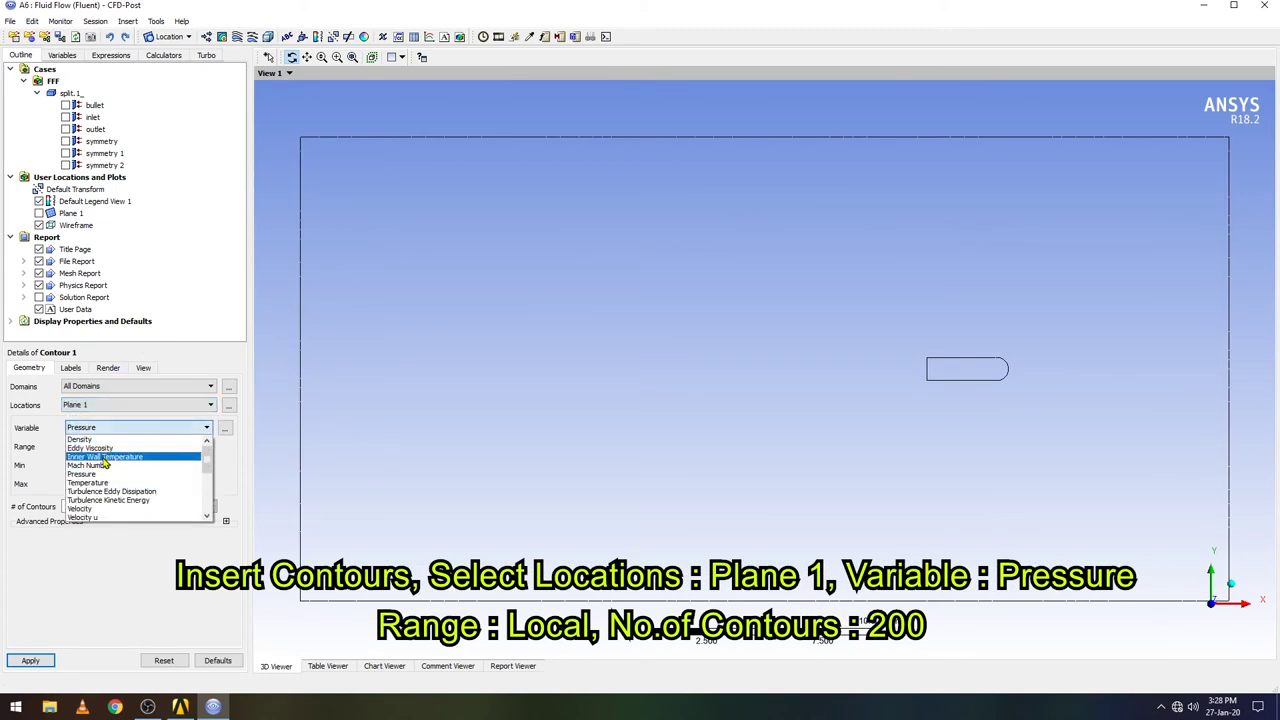
left_click(104, 473)
left_click(100, 446)
left_click(80, 464)
double_click(86, 506)
type("200")
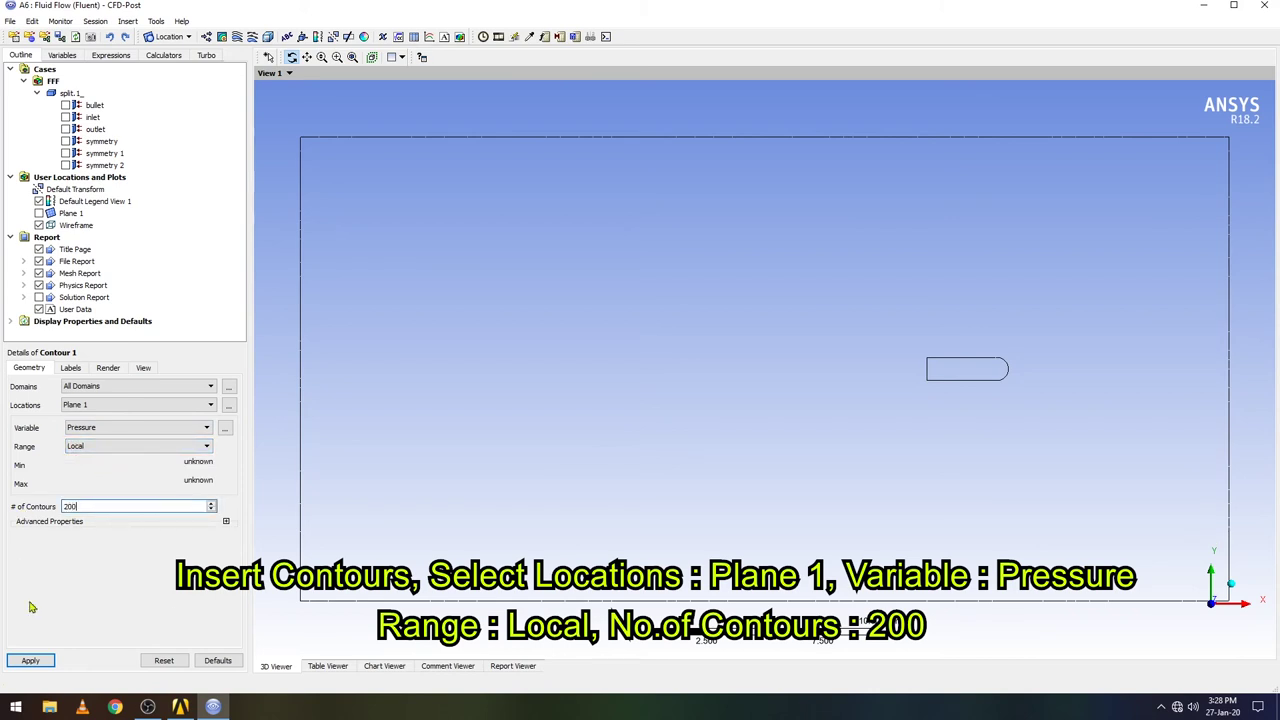
left_click(34, 660)
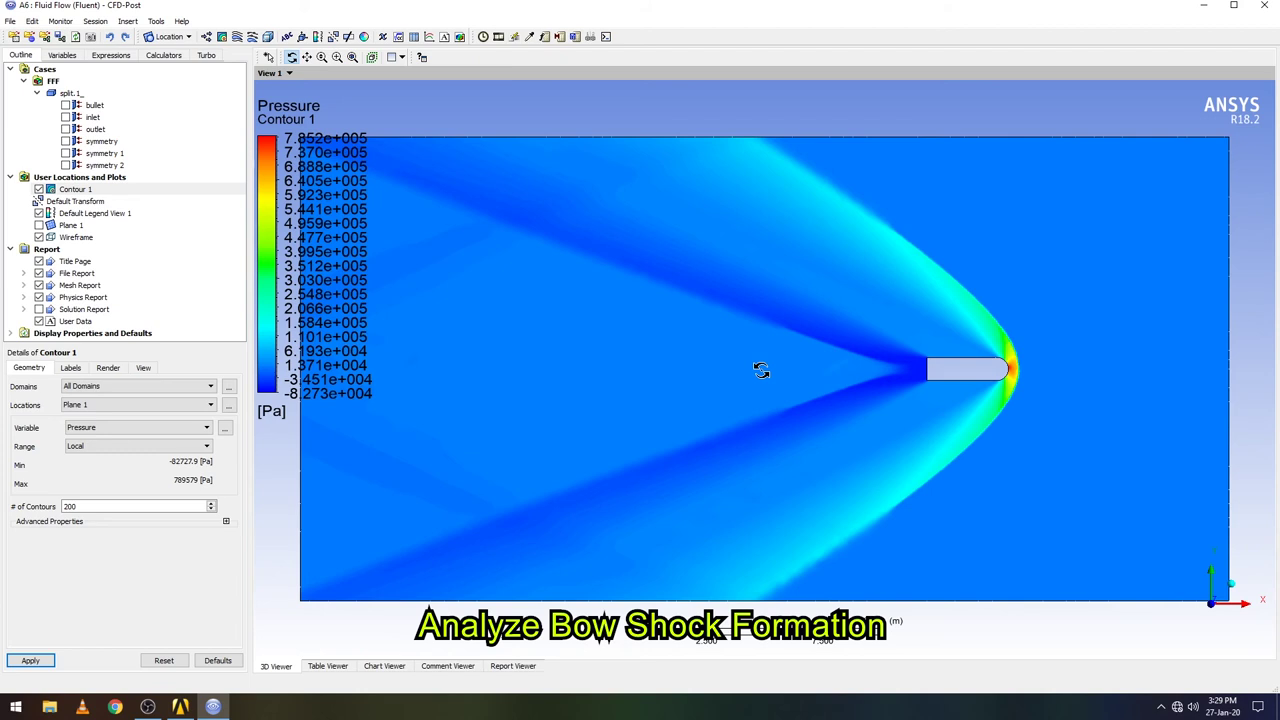
Examine the pressure contours of the bow shock up close around the bullet nose, returning to the full domain view
left_click(338, 58)
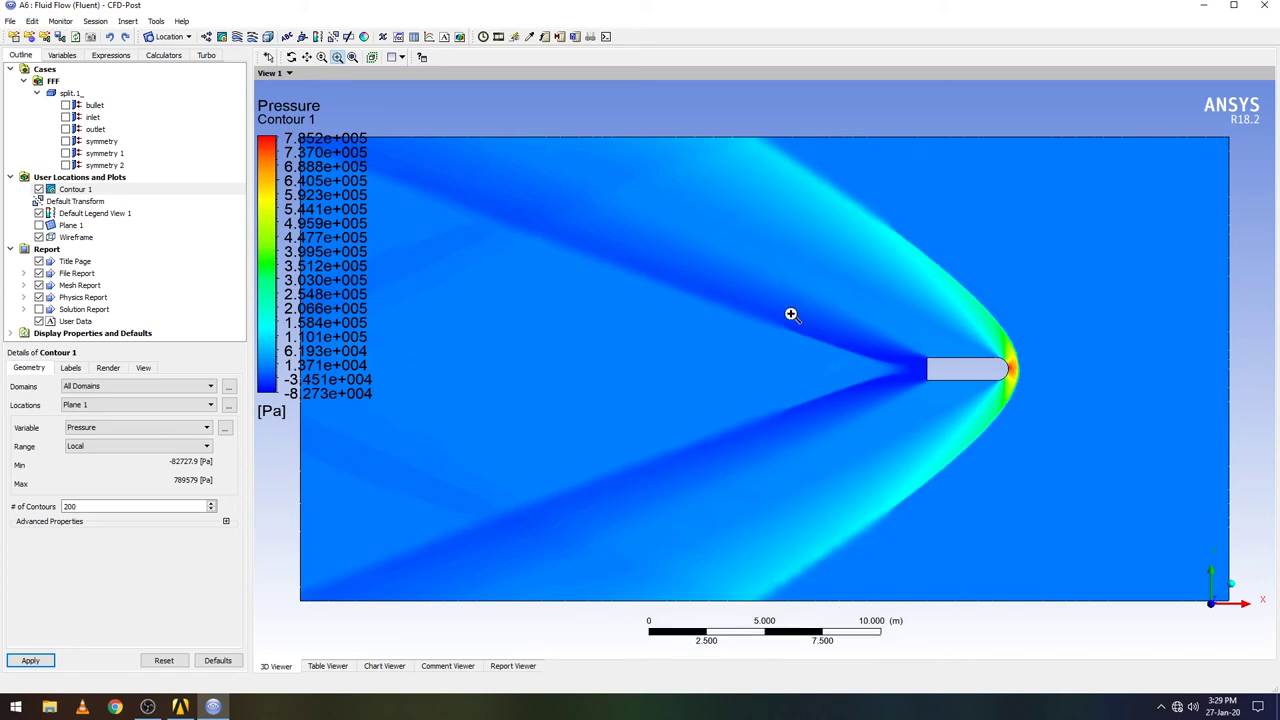
left_click_drag(768, 142, 986, 317)
scroll(983, 487, "down", 3)
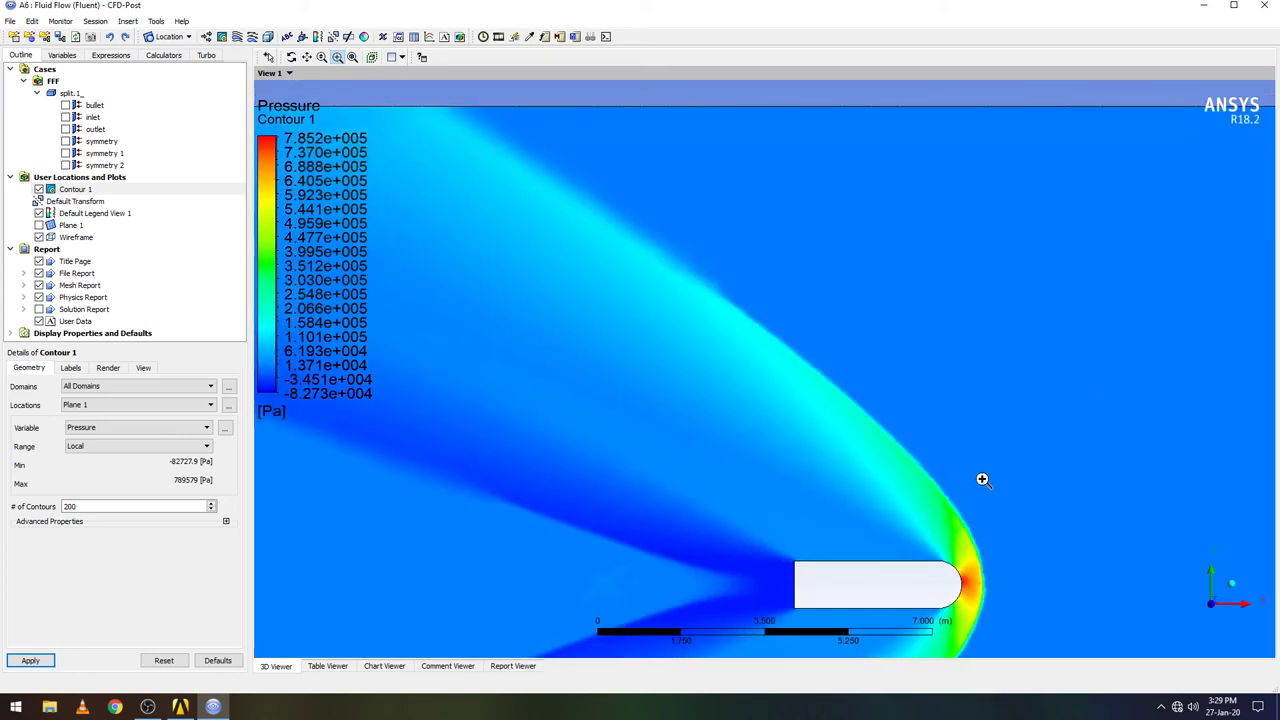
left_click_drag(772, 486, 1030, 602)
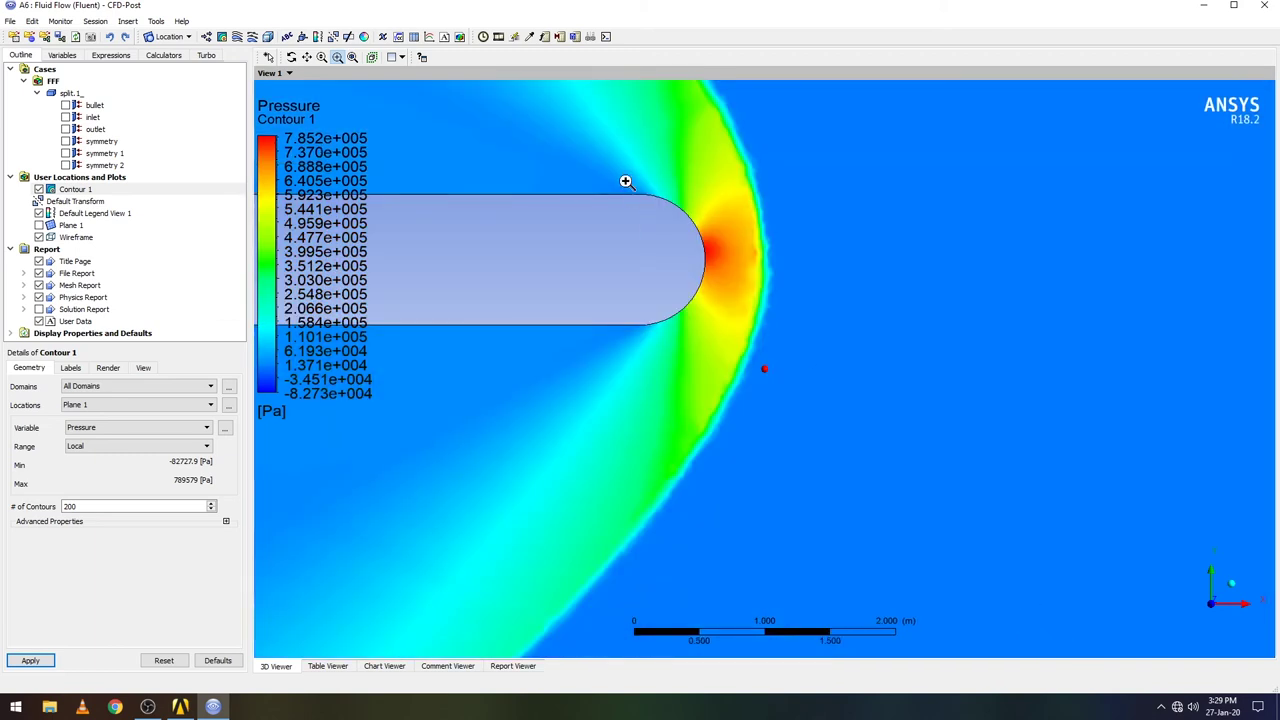
left_click_drag(627, 183, 817, 355)
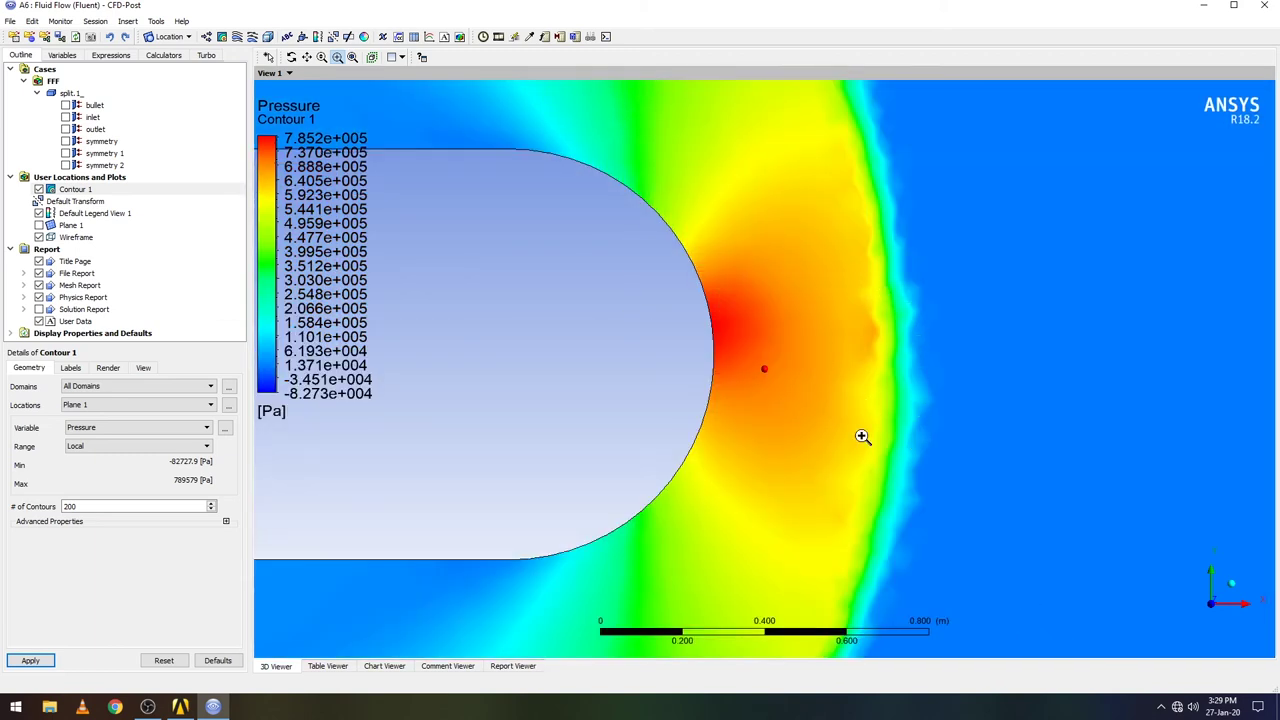
scroll(1086, 477, "down", 3)
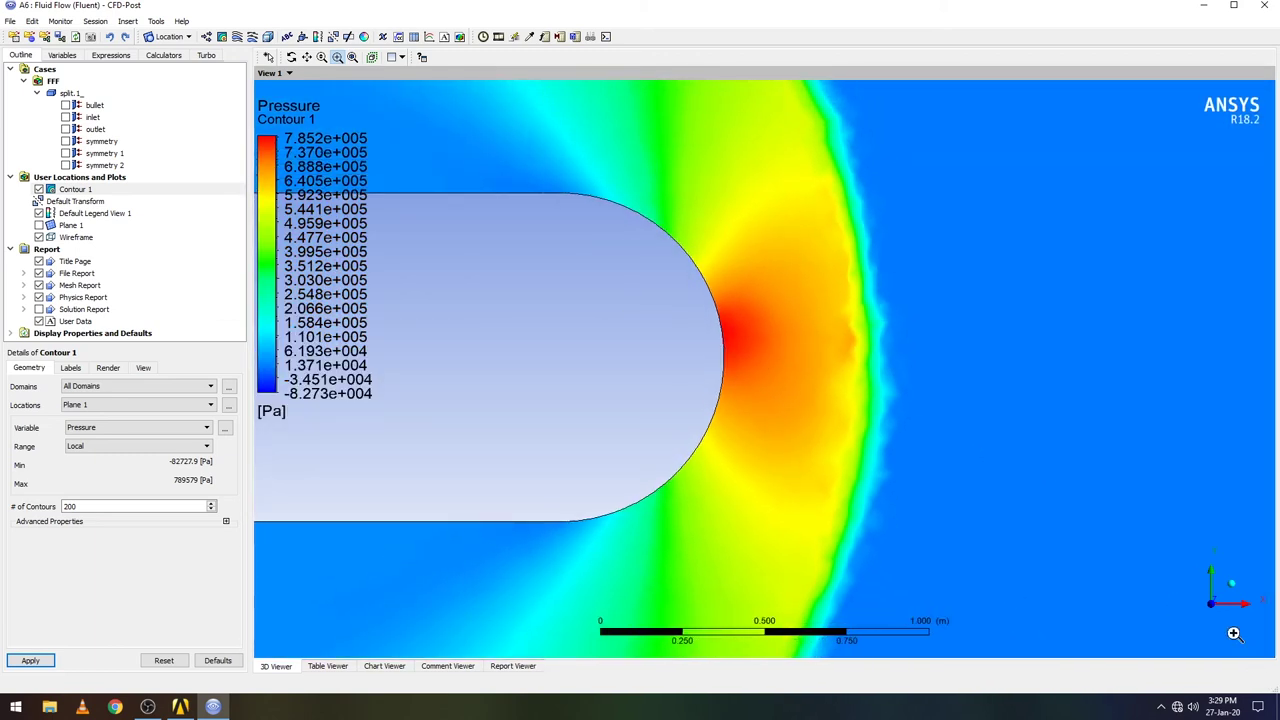
left_click(1213, 605)
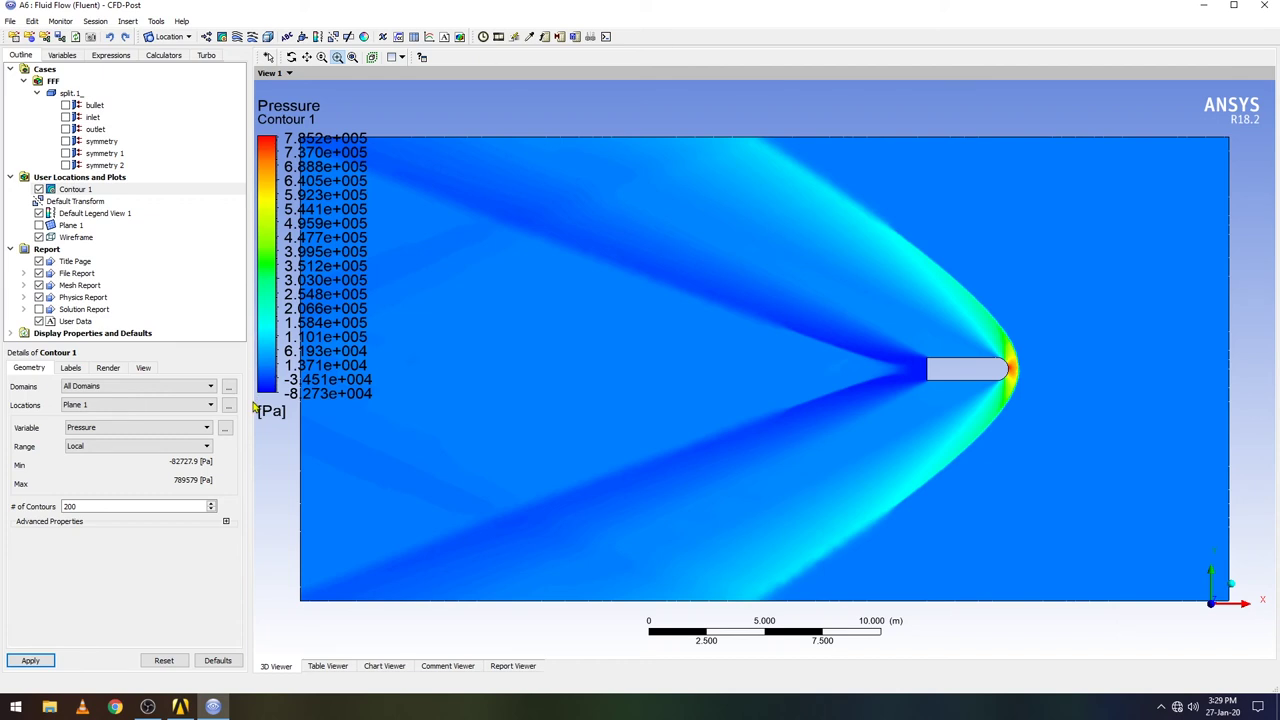
Change the contour variable to Velocity and apply it
left_click(167, 427)
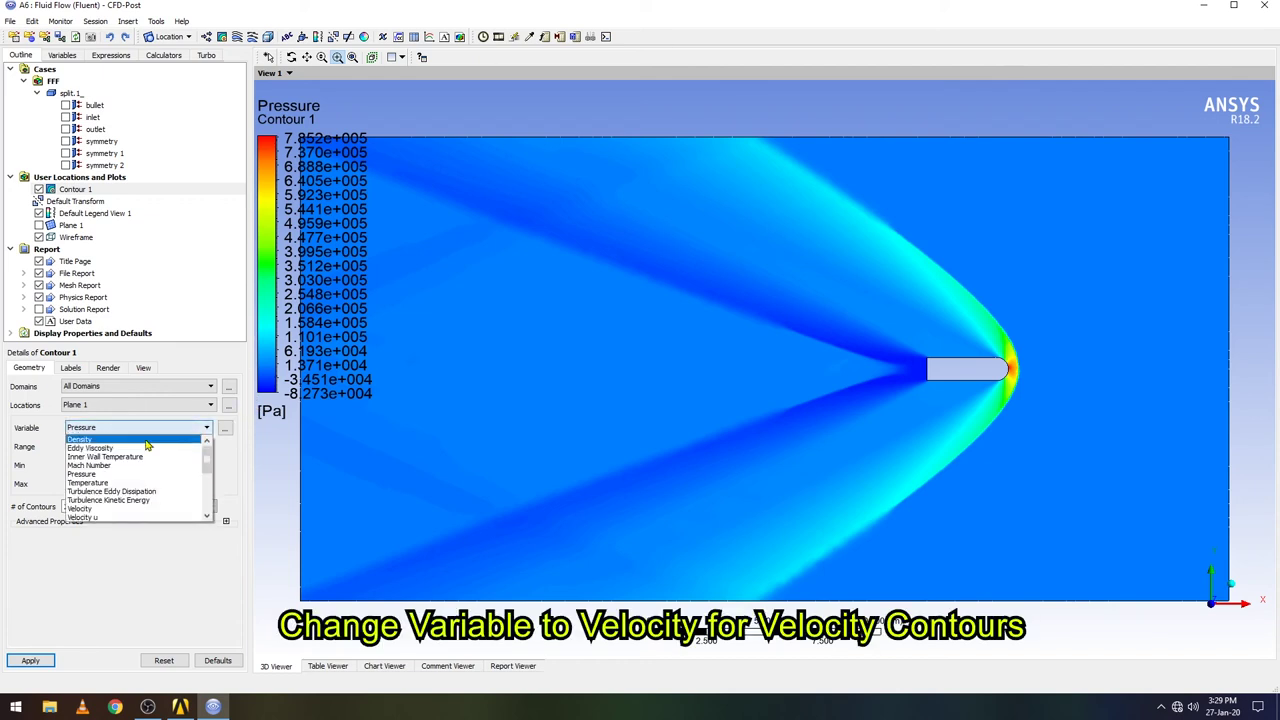
left_click(100, 508)
left_click(30, 661)
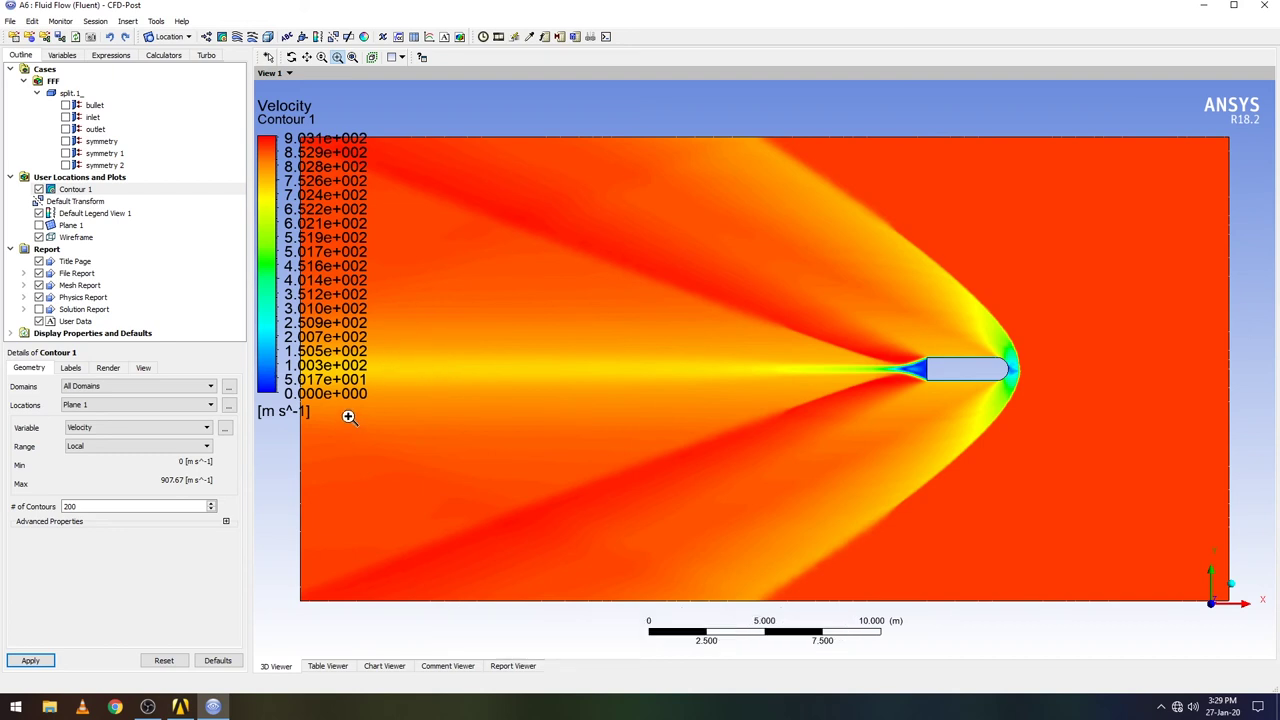
Change the contour variable to Mach Number
left_click(110, 427)
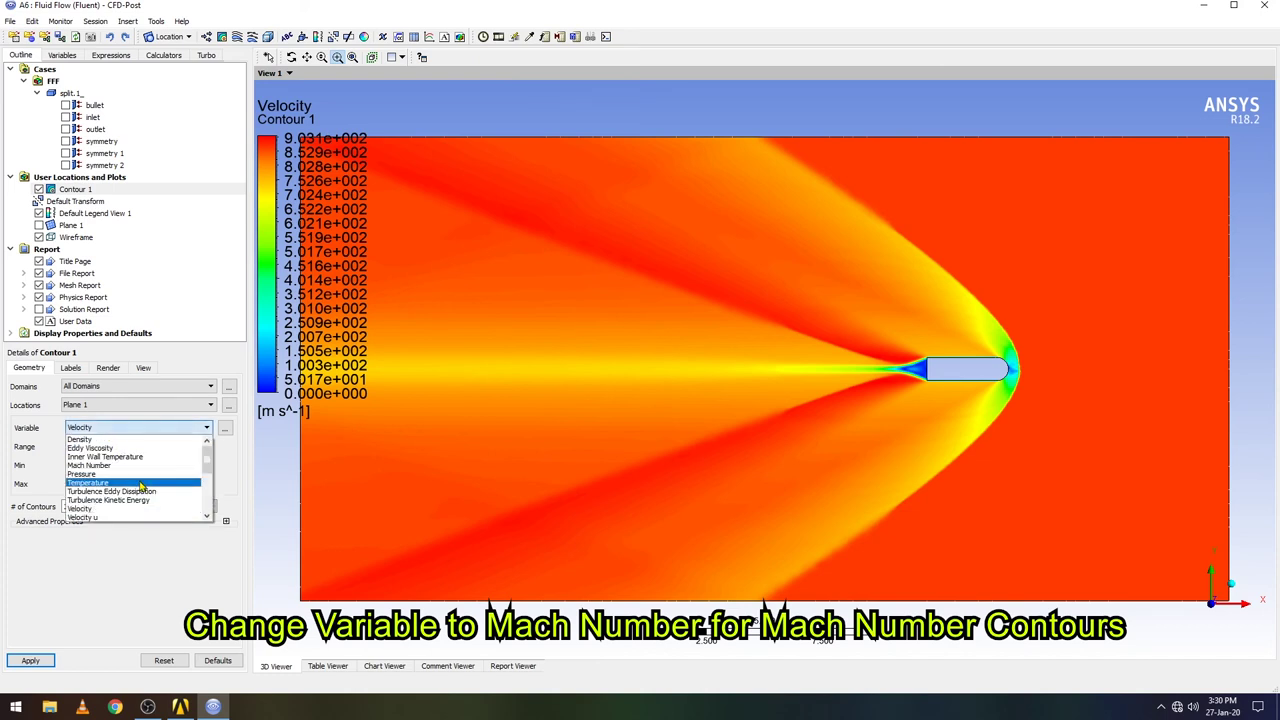
scroll(143, 491, "up", 2)
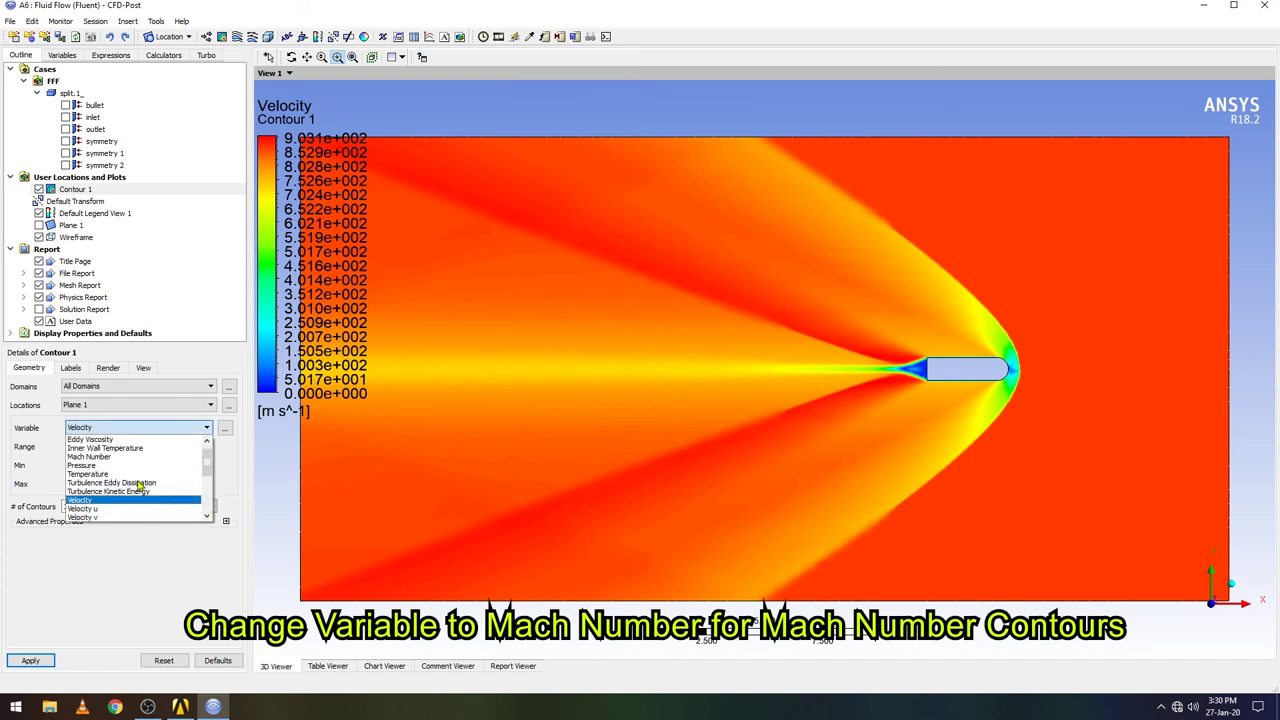
left_click(90, 456)
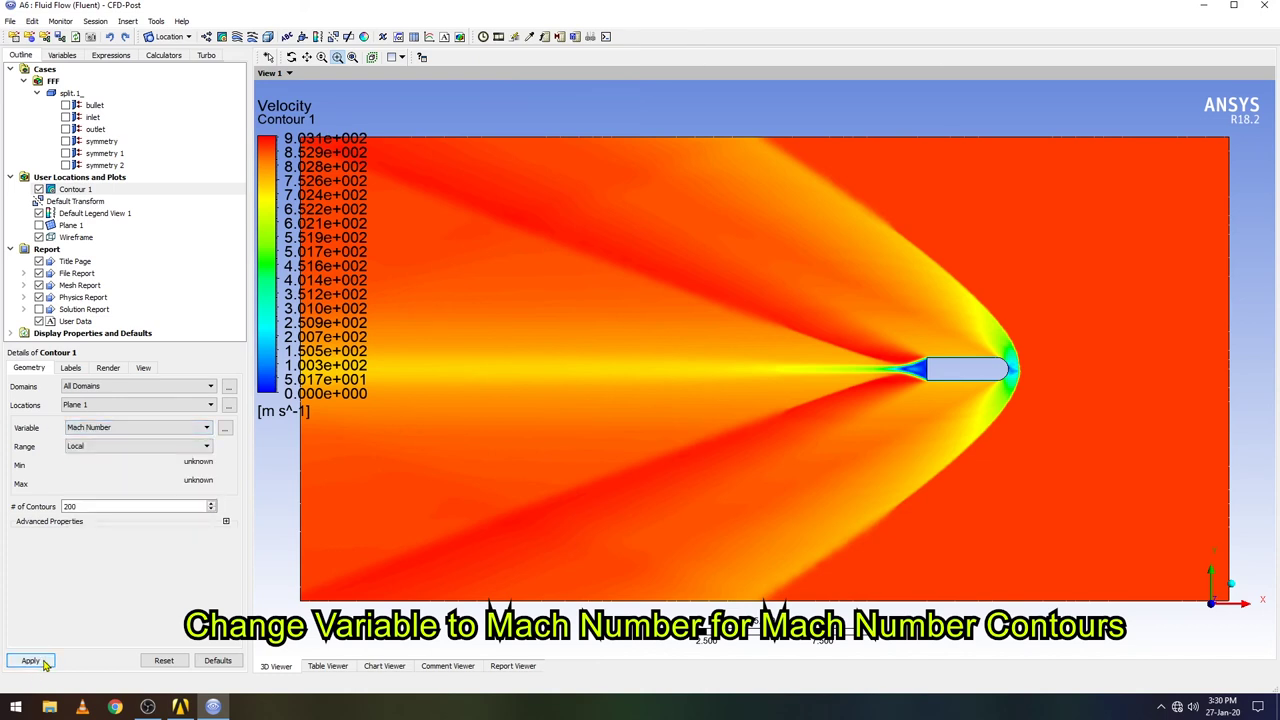